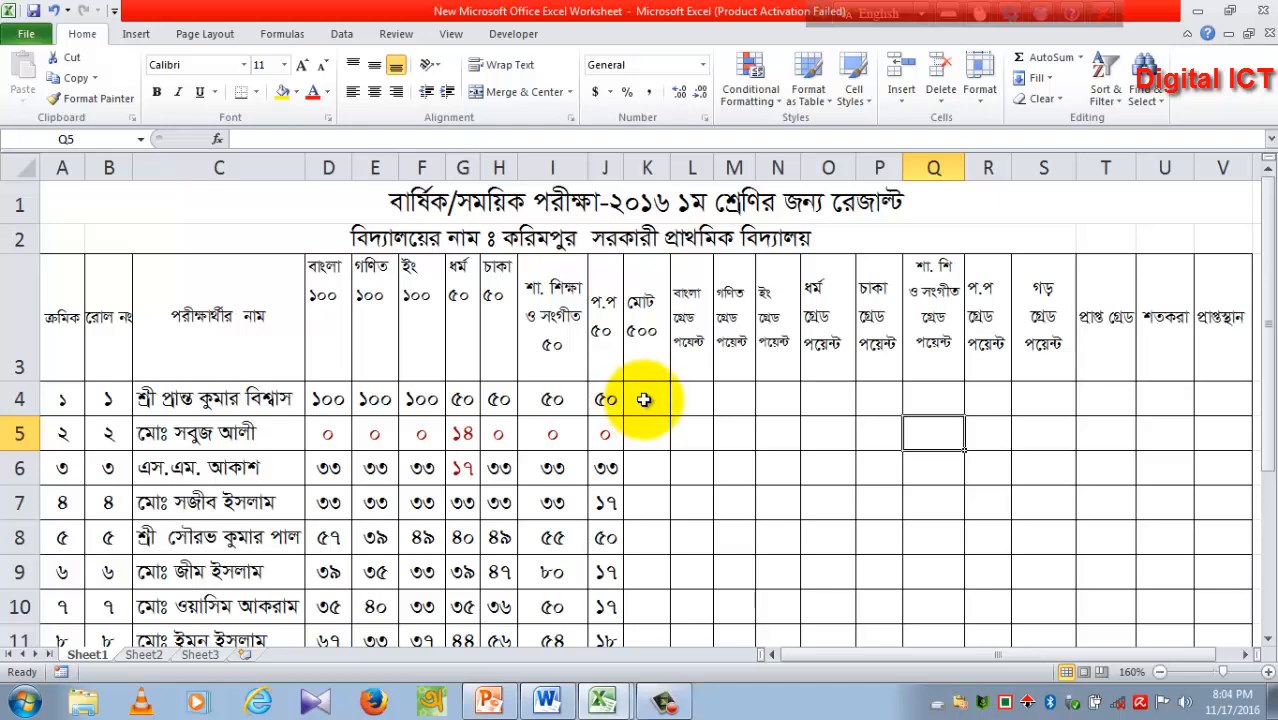
Total the first student's marks in K4 with the formula =SUM(D4:J4).
{"action": "left_click", "coordinate": [644, 399]}
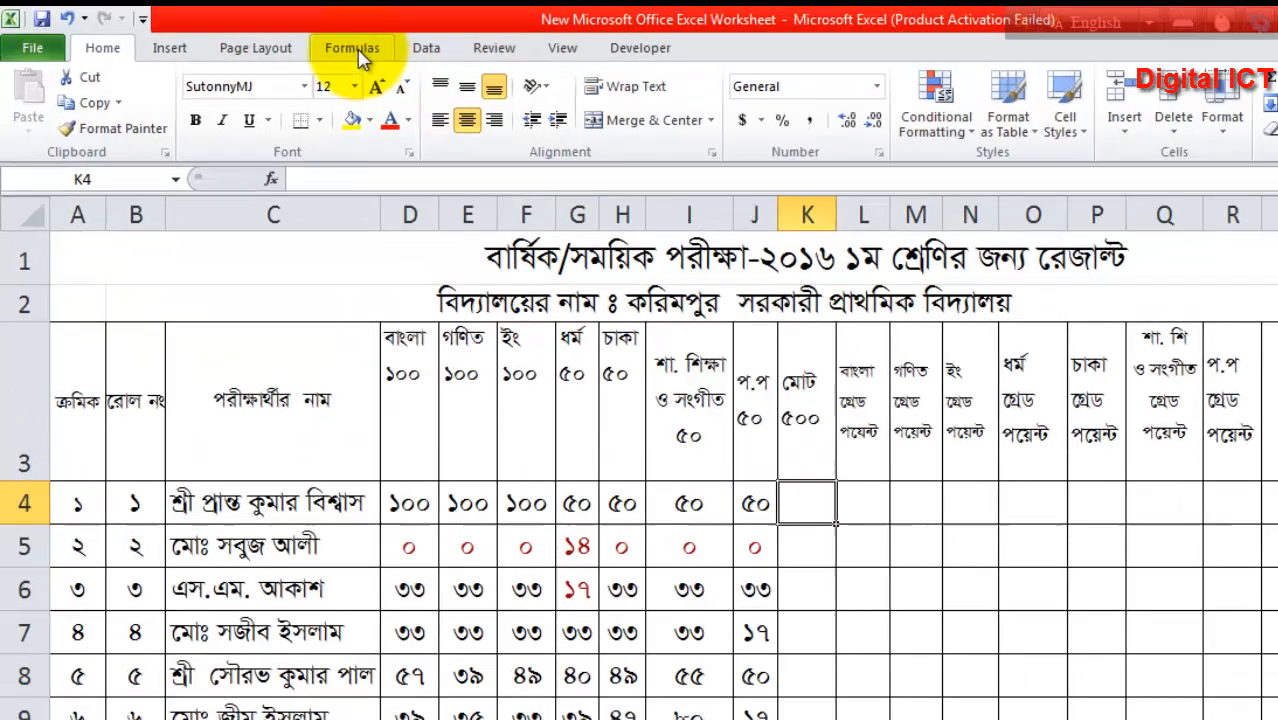
{"action": "left_click", "coordinate": [282, 33]}
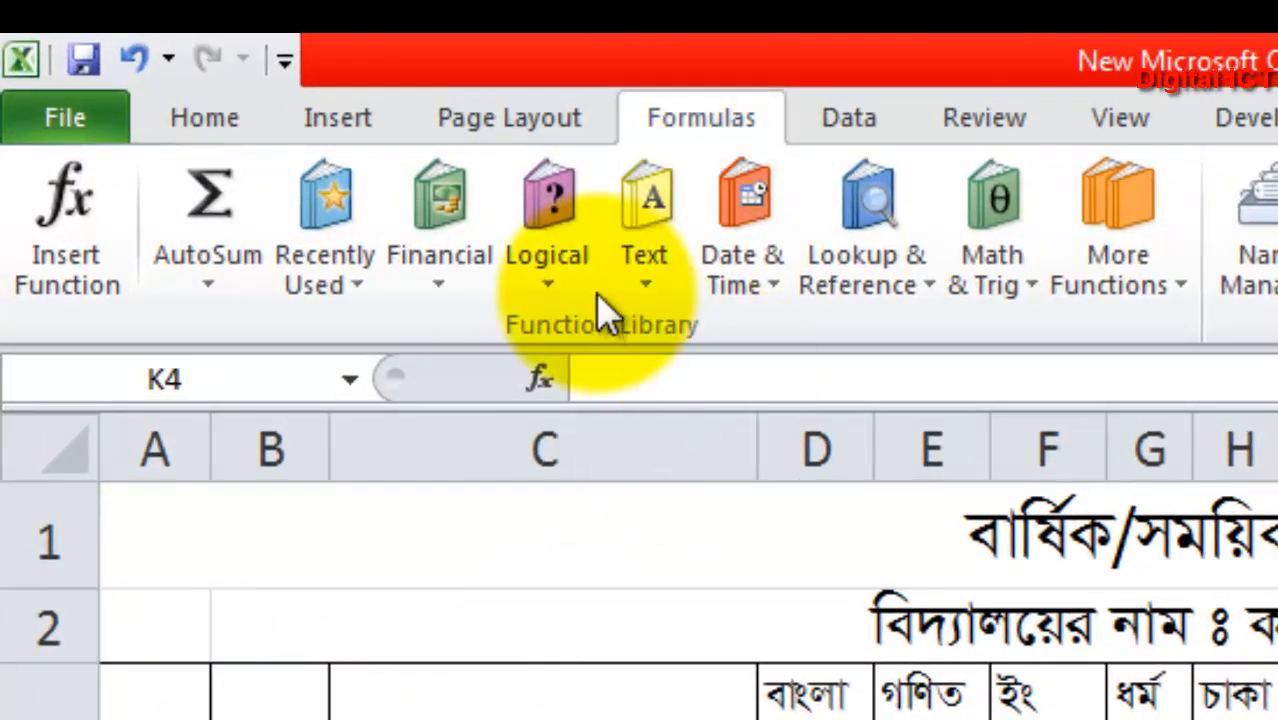
{"action": "left_click", "coordinate": [212, 278]}
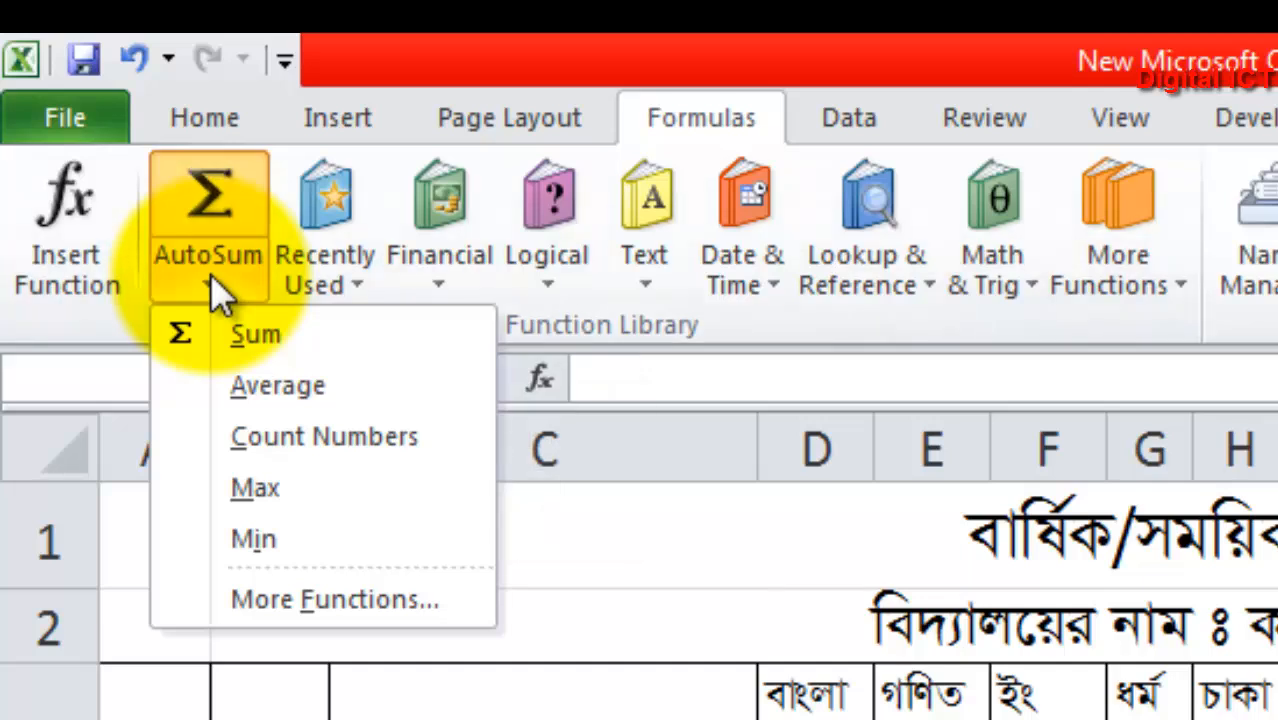
{"action": "left_click", "coordinate": [210, 333]}
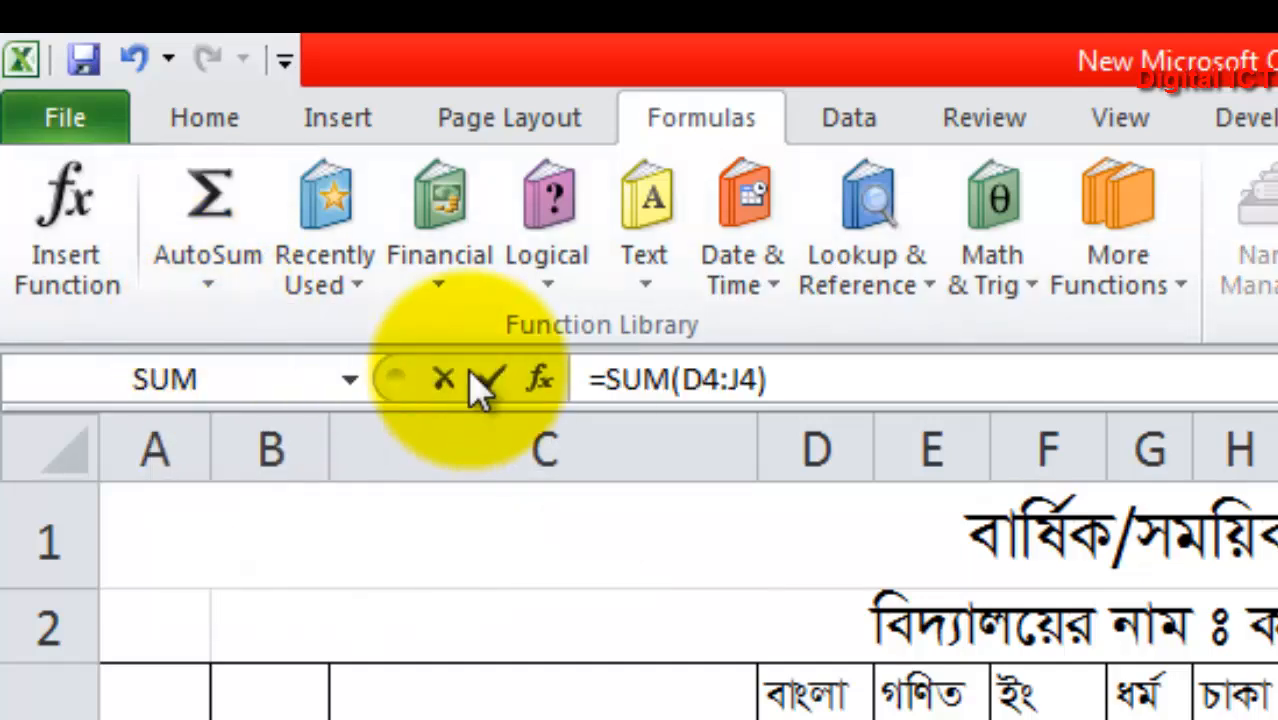
{"action": "key", "text": "Return"}
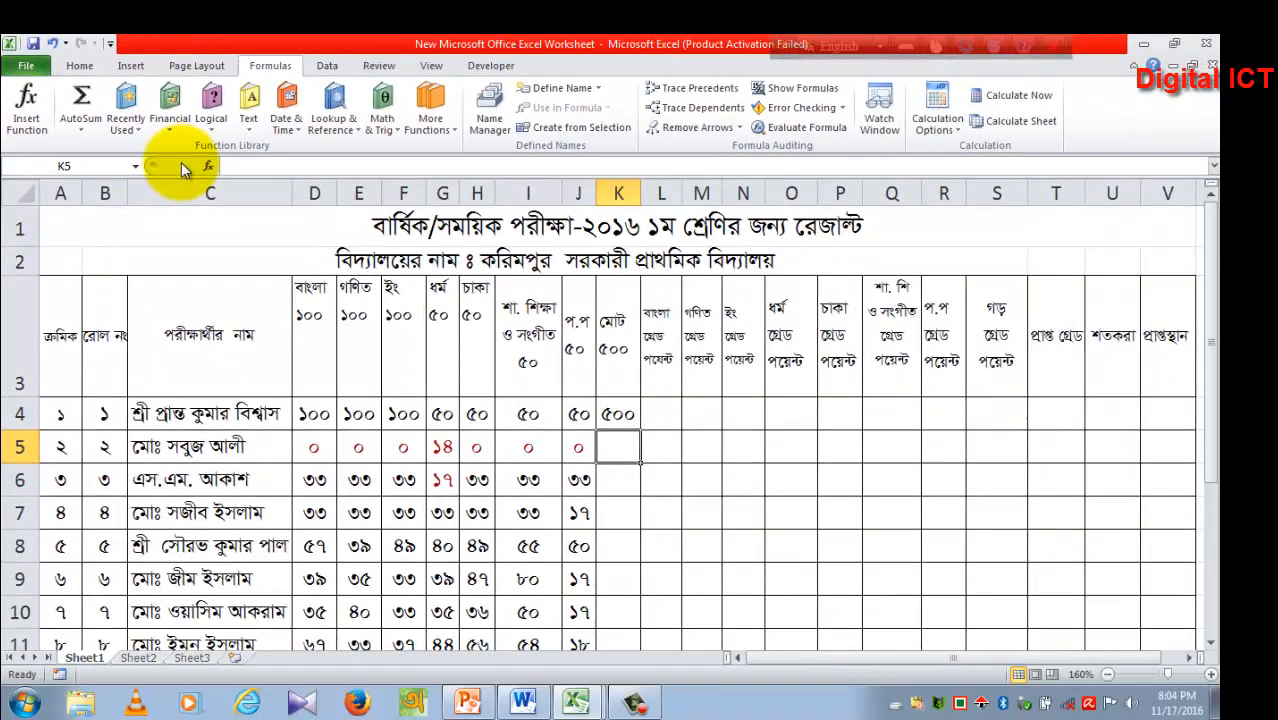
Fill the total formula from K4 down to K13 for the remaining students.
{"action": "left_click", "coordinate": [616, 415]}
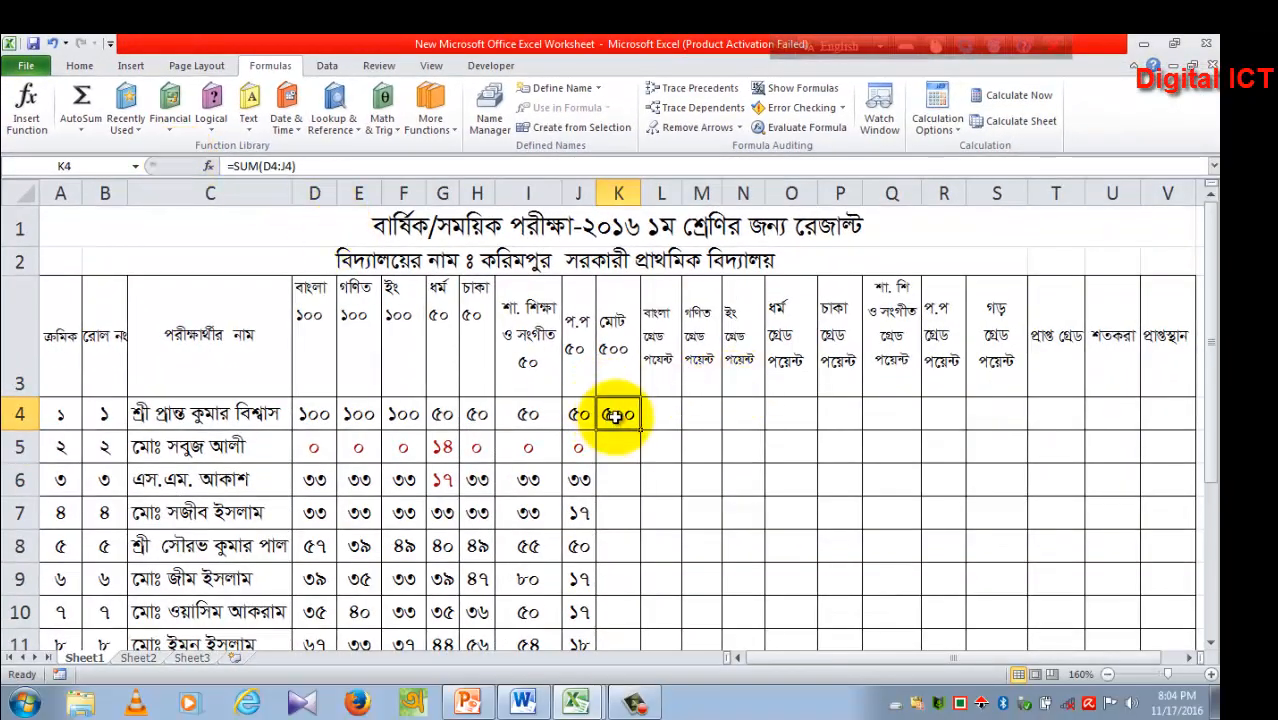
{"action": "scroll", "coordinate": [608, 243], "scroll_direction": "down", "scroll_amount": 1}
{"action": "scroll", "coordinate": [588, 340], "scroll_direction": "up", "scroll_amount": 1}
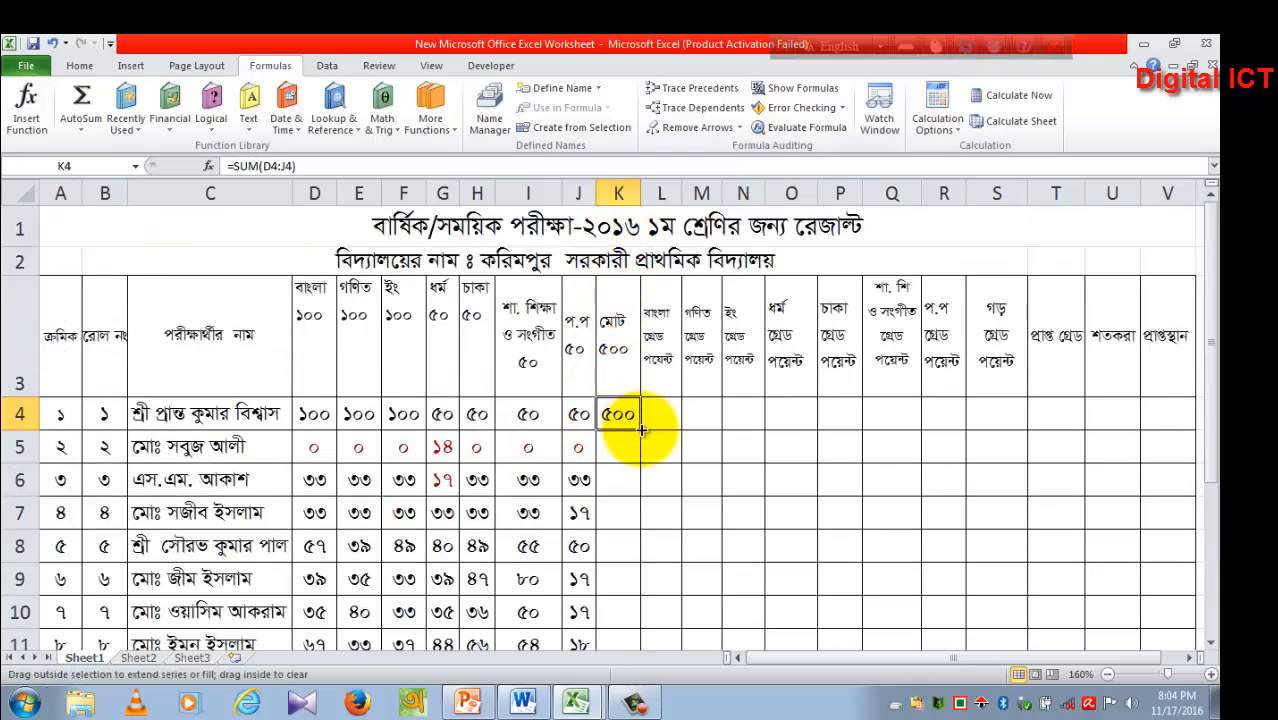
{"action": "left_click_drag", "start_coordinate": [638, 437], "coordinate": [633, 530]}
{"action": "scroll", "coordinate": [457, 320], "scroll_direction": "up", "scroll_amount": 1}
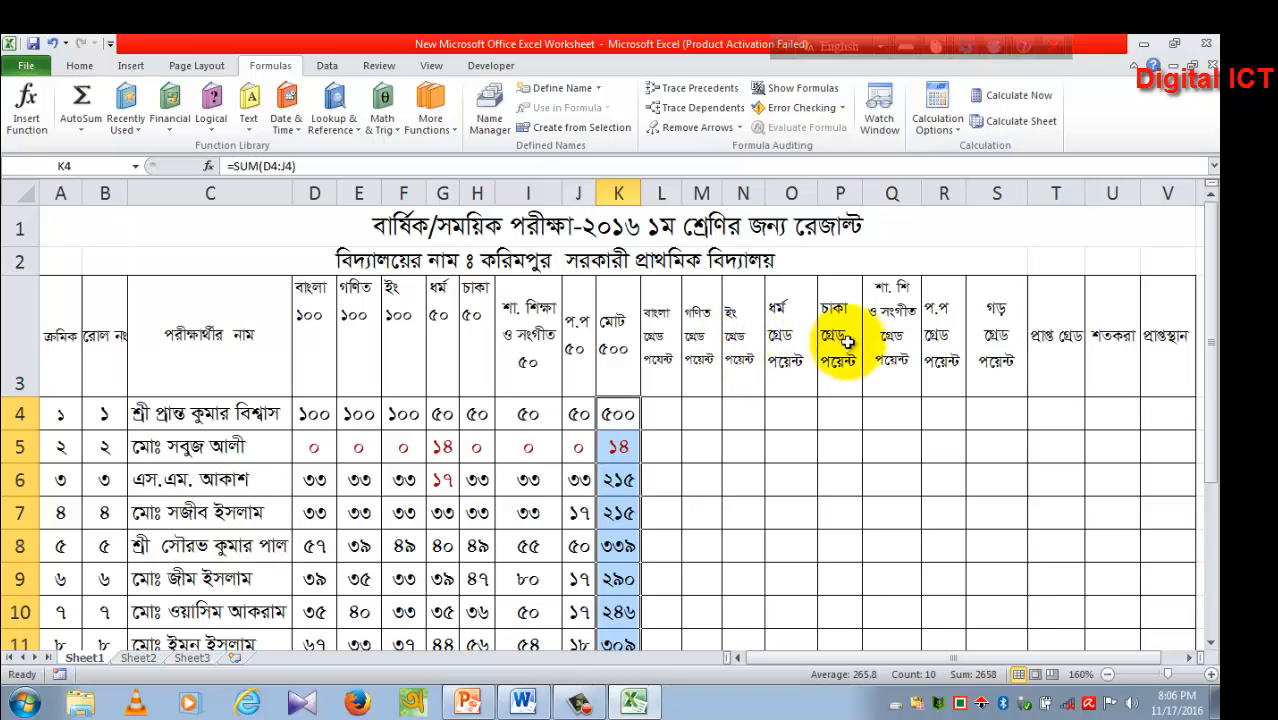
Select L4, switch to the Formula document in Word and copy the 100-mark grade formula =IF(D4>=80,5,IF(D4>=70,4,IF(D4>=60,3.5,IF(D4>=50,3,IF(D4>=40,2,IF(D4>=33,1,0)))))).
{"action": "left_click", "coordinate": [661, 416]}
{"action": "left_click", "coordinate": [522, 700]}
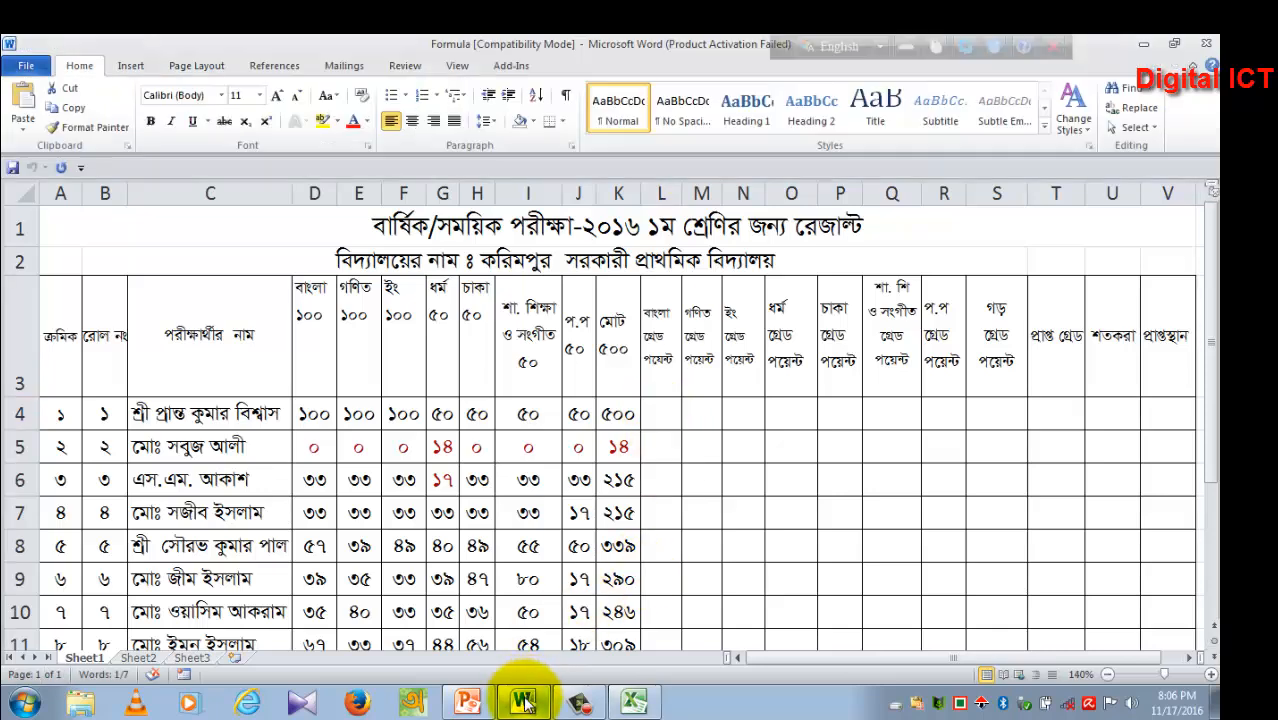
{"action": "left_click", "coordinate": [302, 358]}
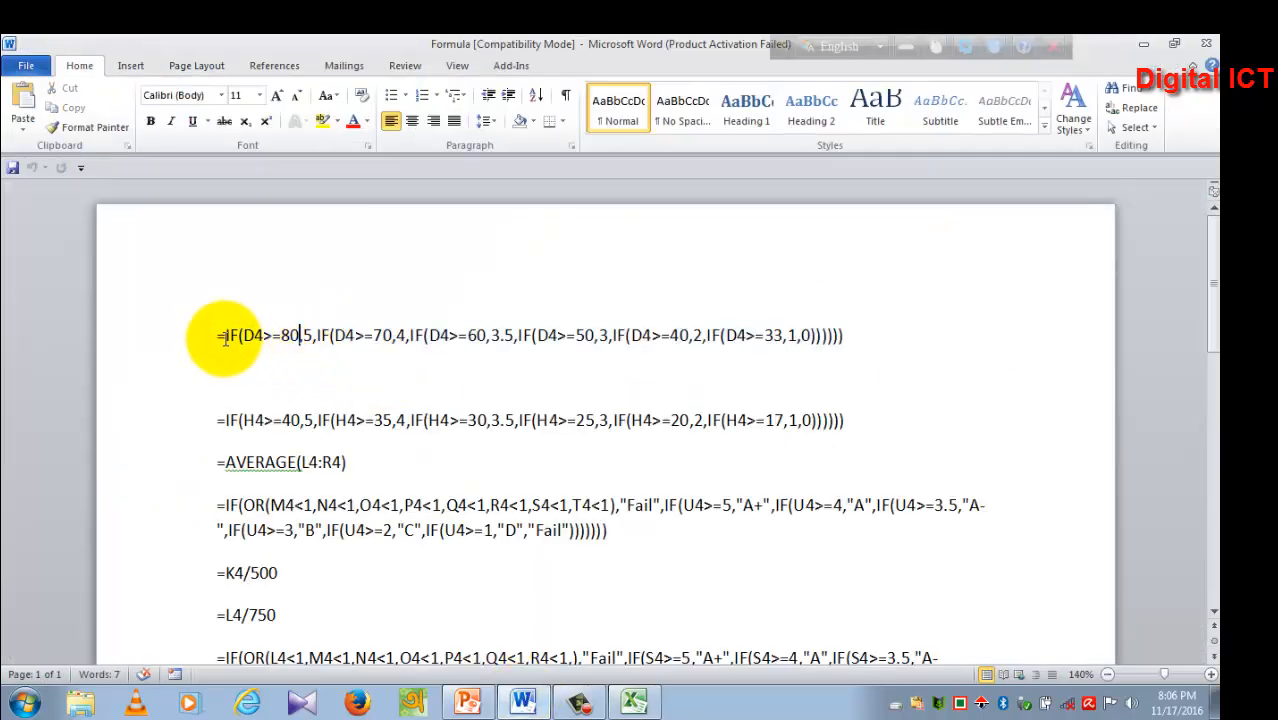
{"action": "left_click_drag", "start_coordinate": [210, 337], "coordinate": [891, 318]}
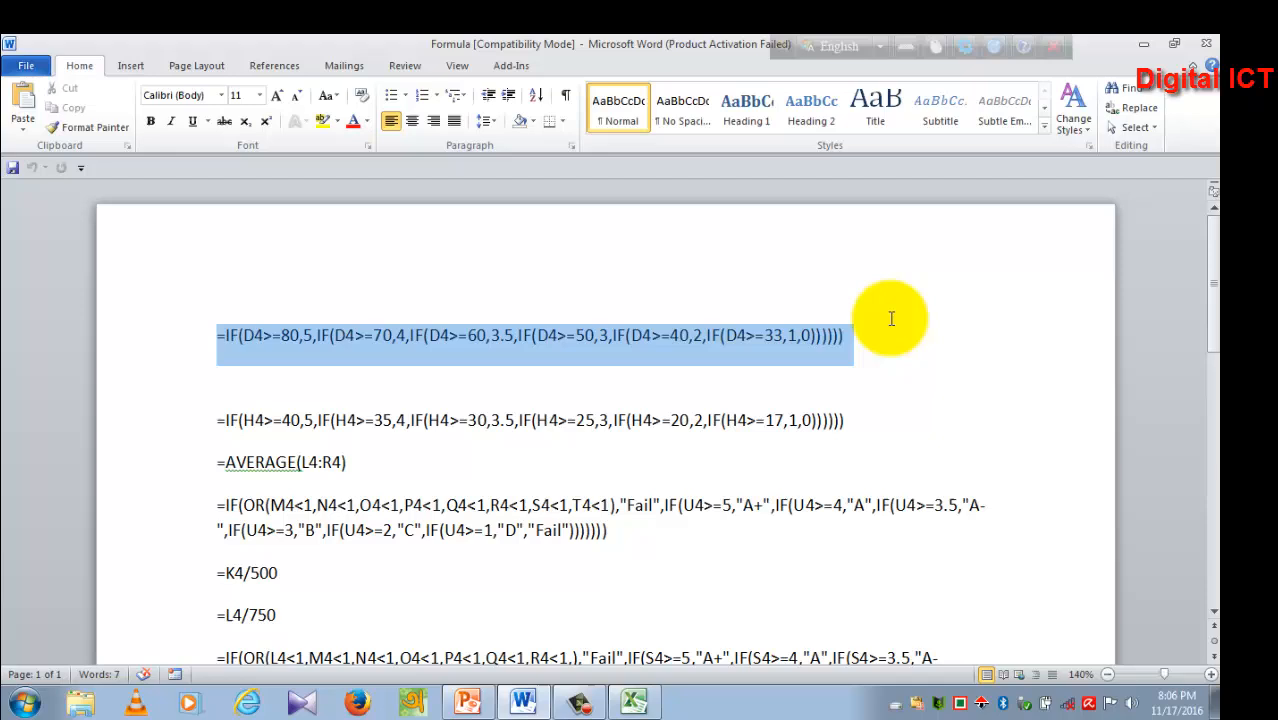
{"action": "right_click", "coordinate": [507, 335]}
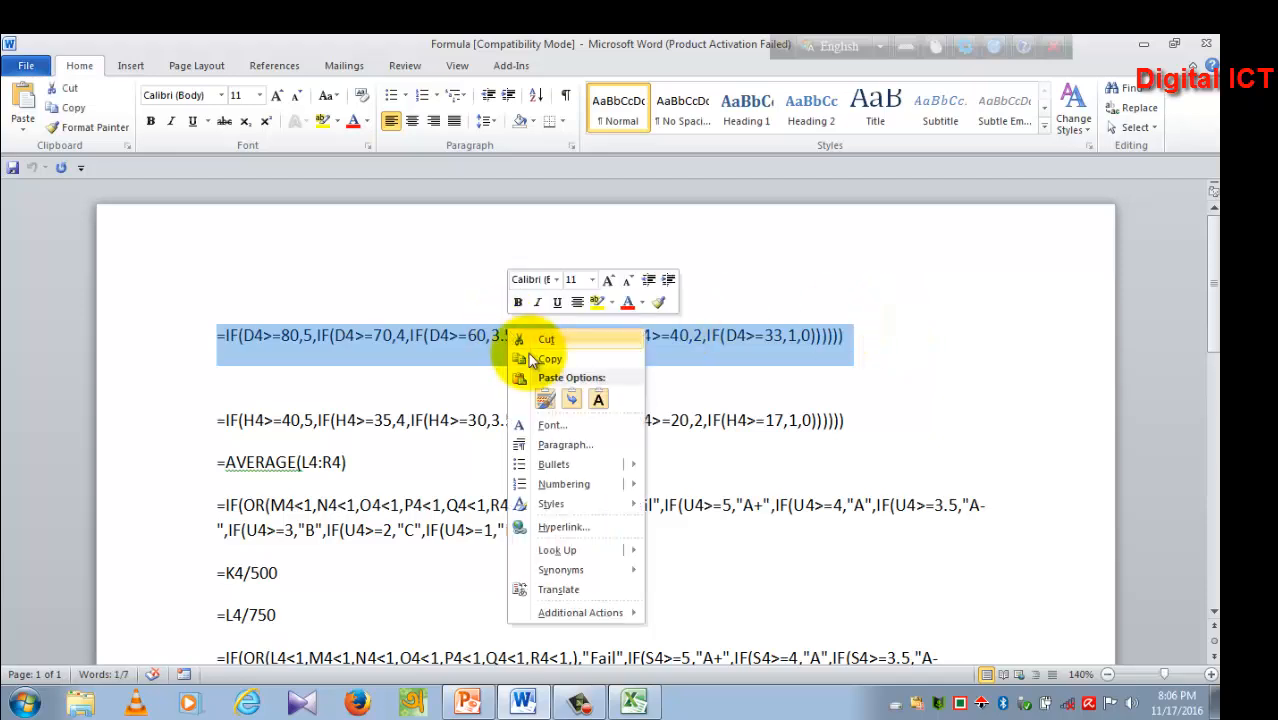
{"action": "left_click", "coordinate": [548, 360]}
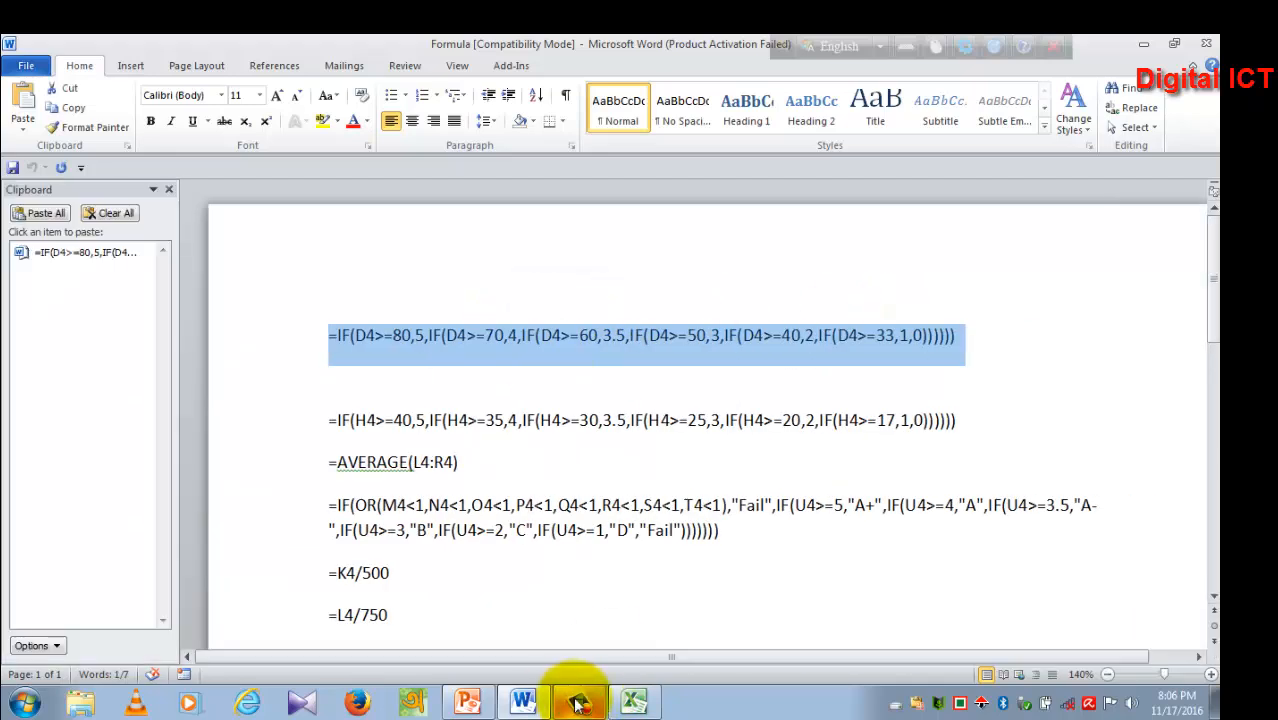
Switch back to Excel and enter the copied D4 grade formula in the Bangla grade point cell L4.
{"action": "left_click", "coordinate": [633, 705]}
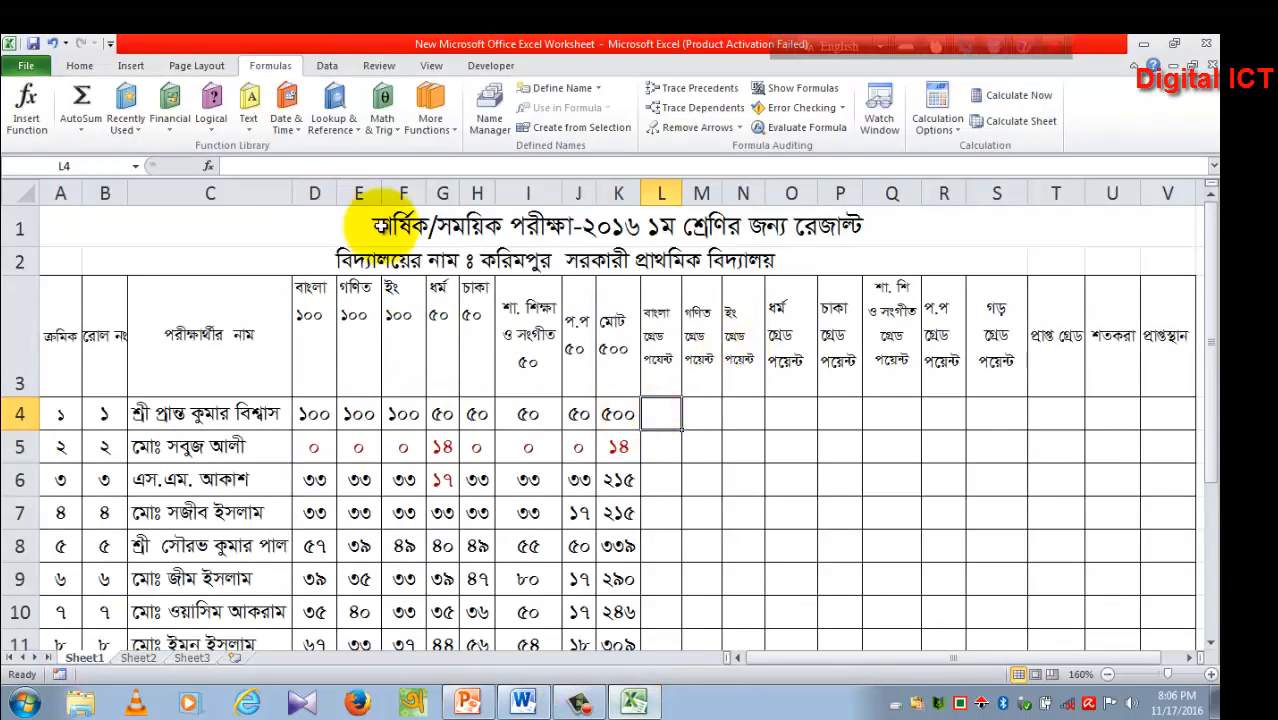
{"action": "left_click", "coordinate": [251, 166]}
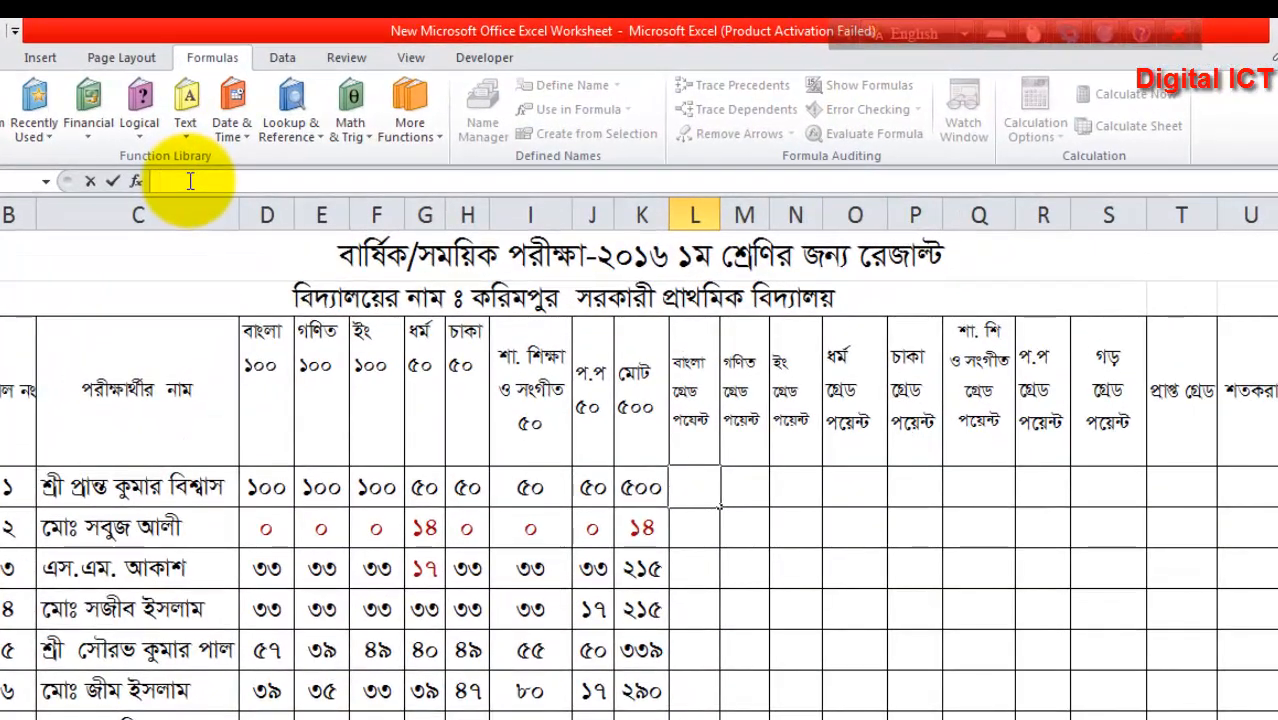
{"action": "key", "text": "ctrl+v"}
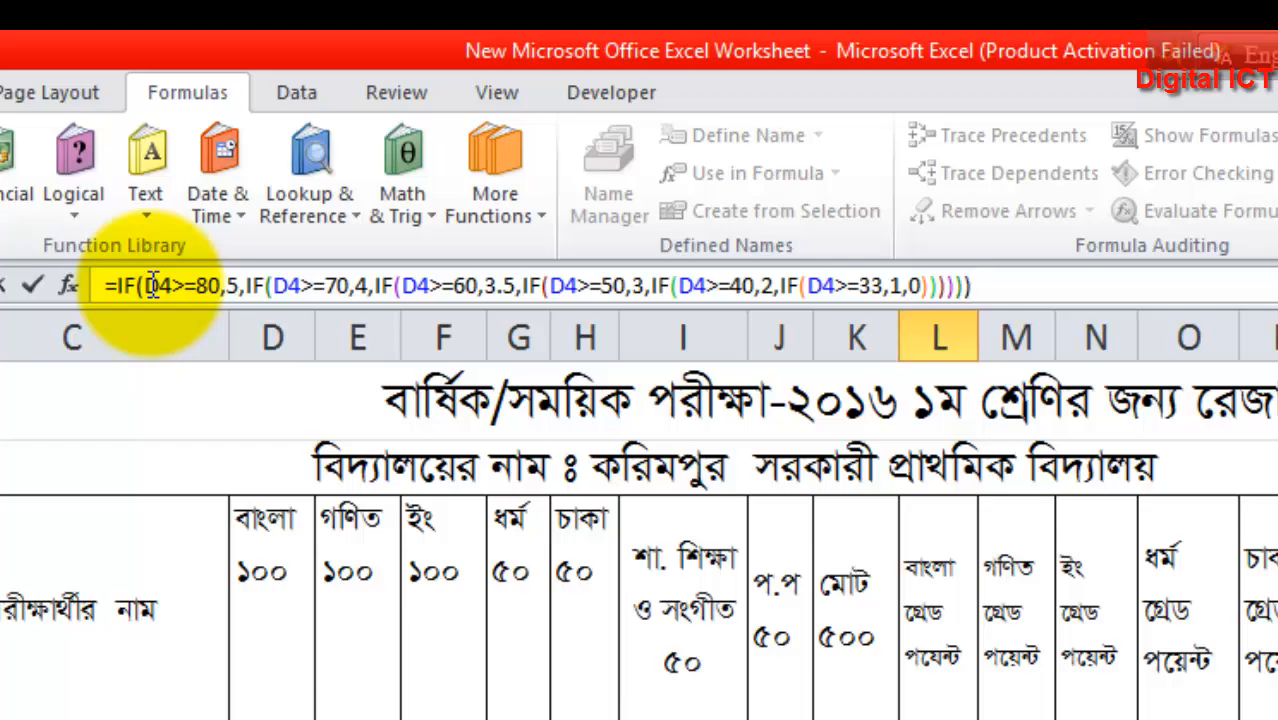
{"action": "key", "text": "Return"}
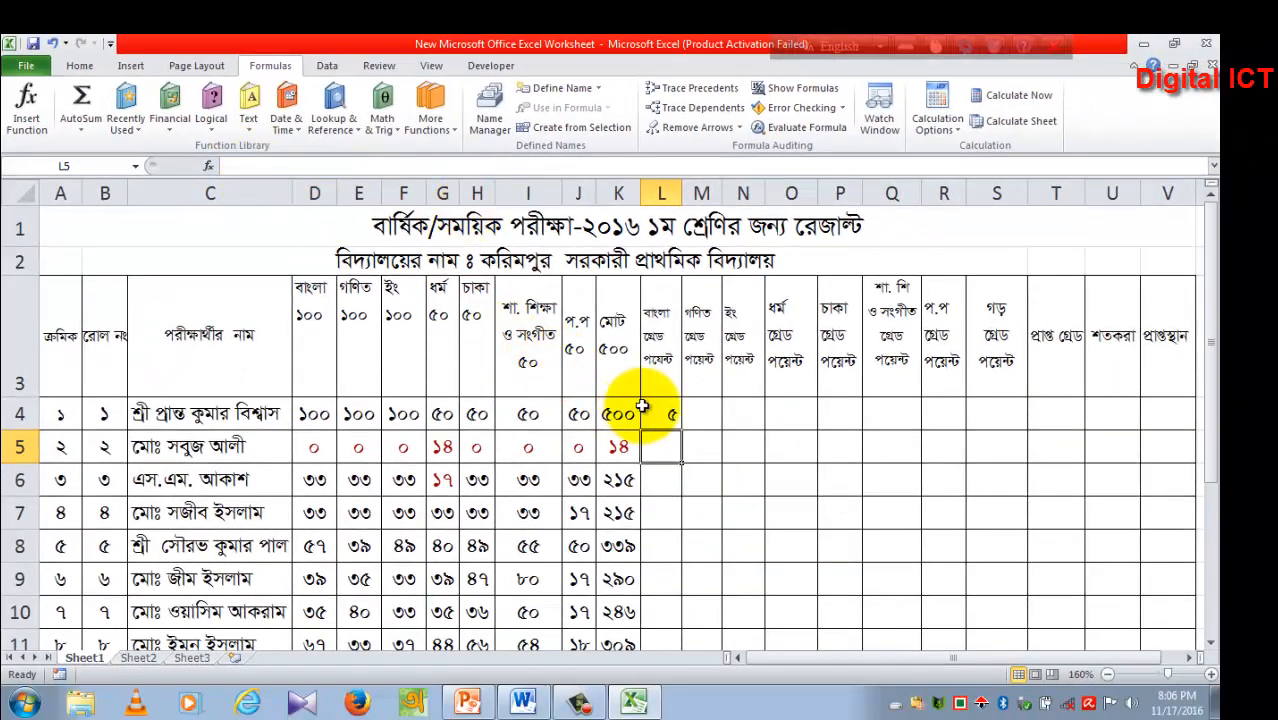
Fill the Bangla grade point formula from L4 down to L13.
{"action": "left_click", "coordinate": [644, 407]}
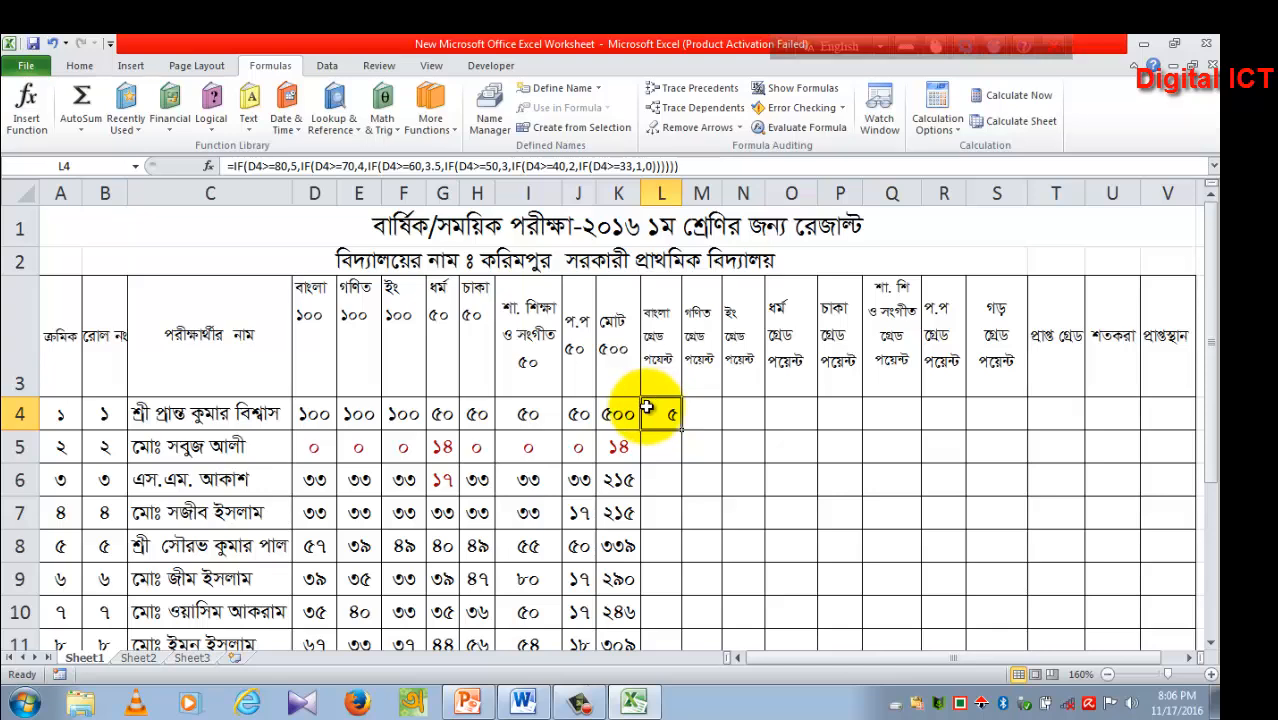
{"action": "scroll", "coordinate": [650, 410], "scroll_direction": "down", "scroll_amount": 1}
{"action": "scroll", "coordinate": [656, 406], "scroll_direction": "up", "scroll_amount": 1}
{"action": "scroll", "coordinate": [730, 330], "scroll_direction": "down", "scroll_amount": 1}
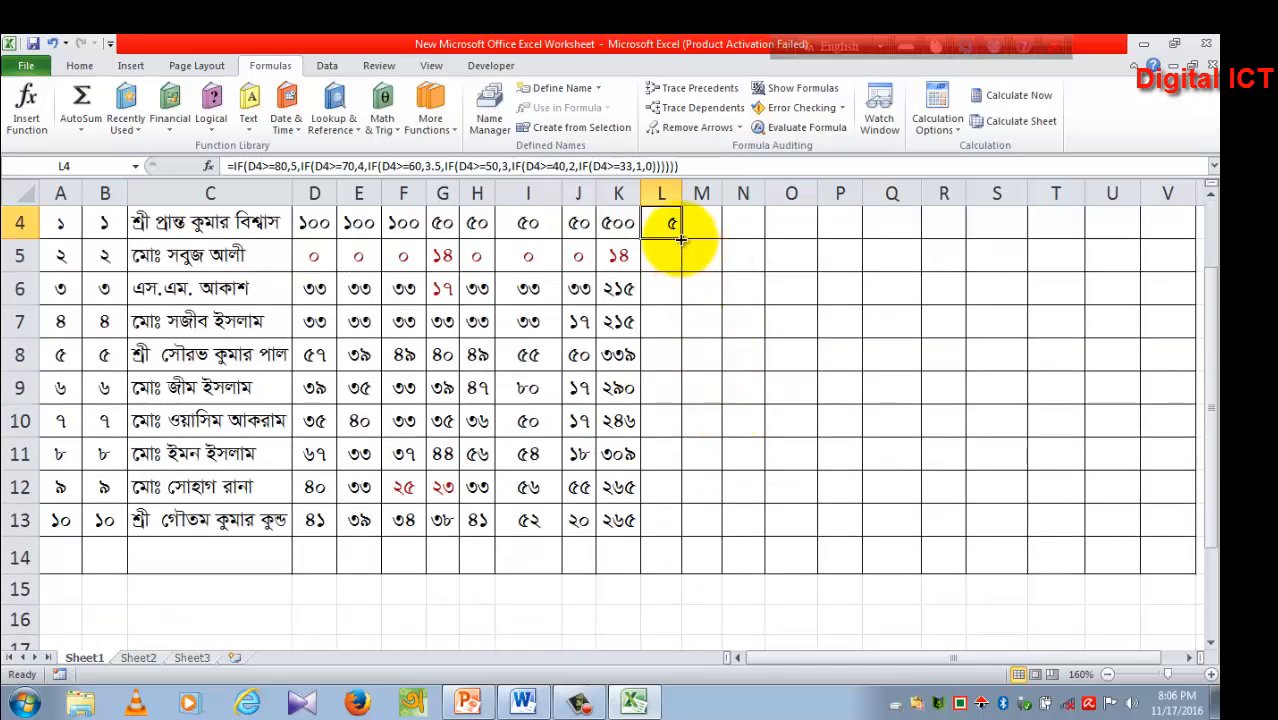
{"action": "left_click_drag", "start_coordinate": [680, 238], "coordinate": [675, 528]}
{"action": "scroll", "coordinate": [673, 440], "scroll_direction": "up", "scroll_amount": 1}
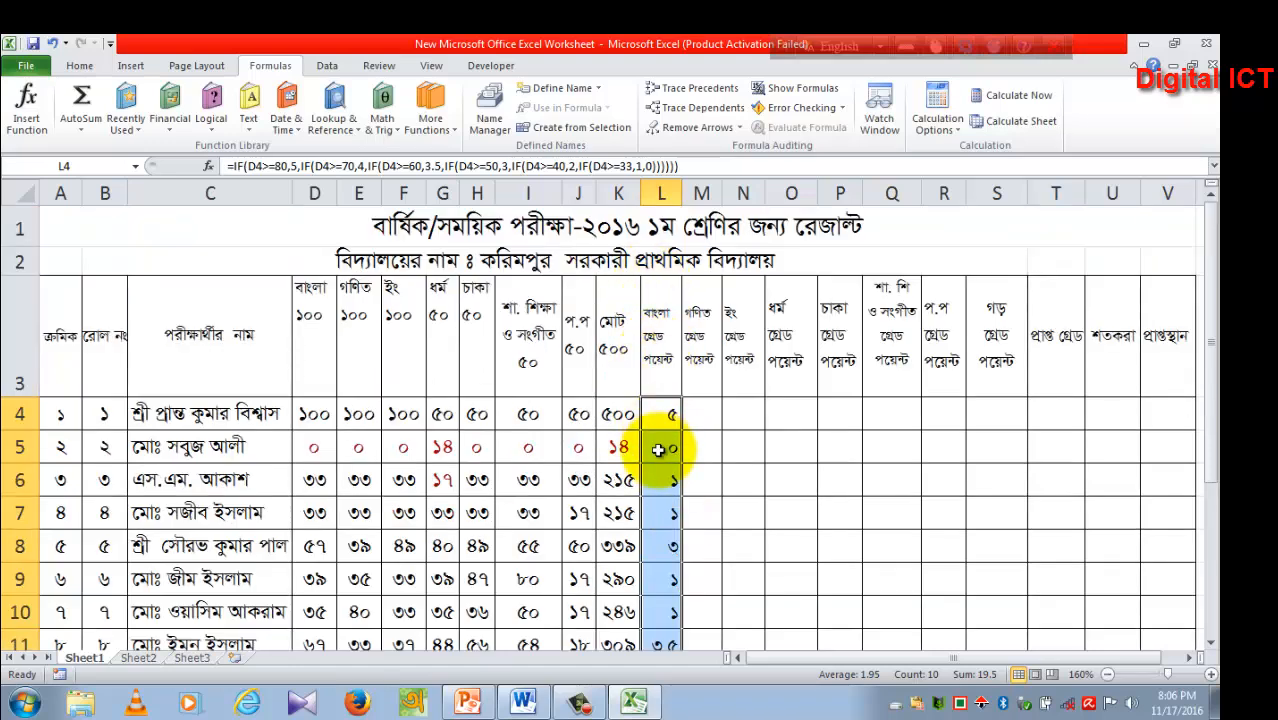
Paste the copied D4 grade formula into the mathematics grade point cell M4.
{"action": "left_click", "coordinate": [700, 413]}
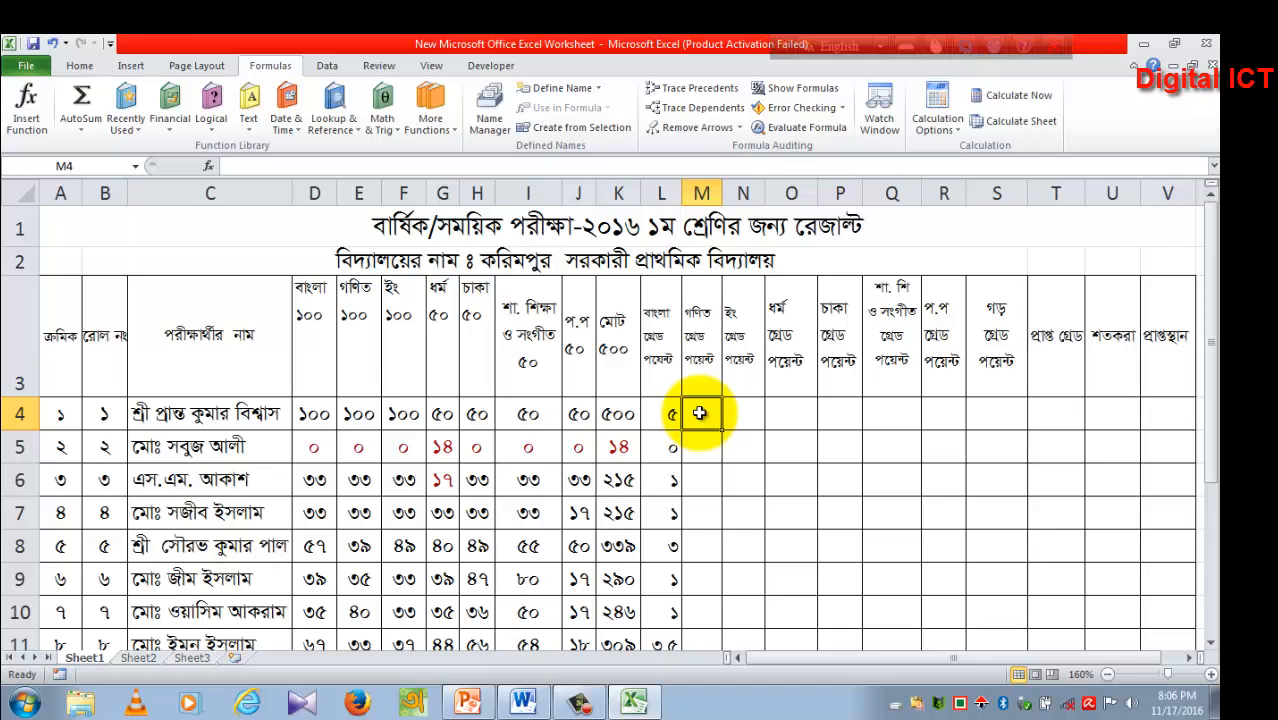
{"action": "left_click", "coordinate": [305, 166]}
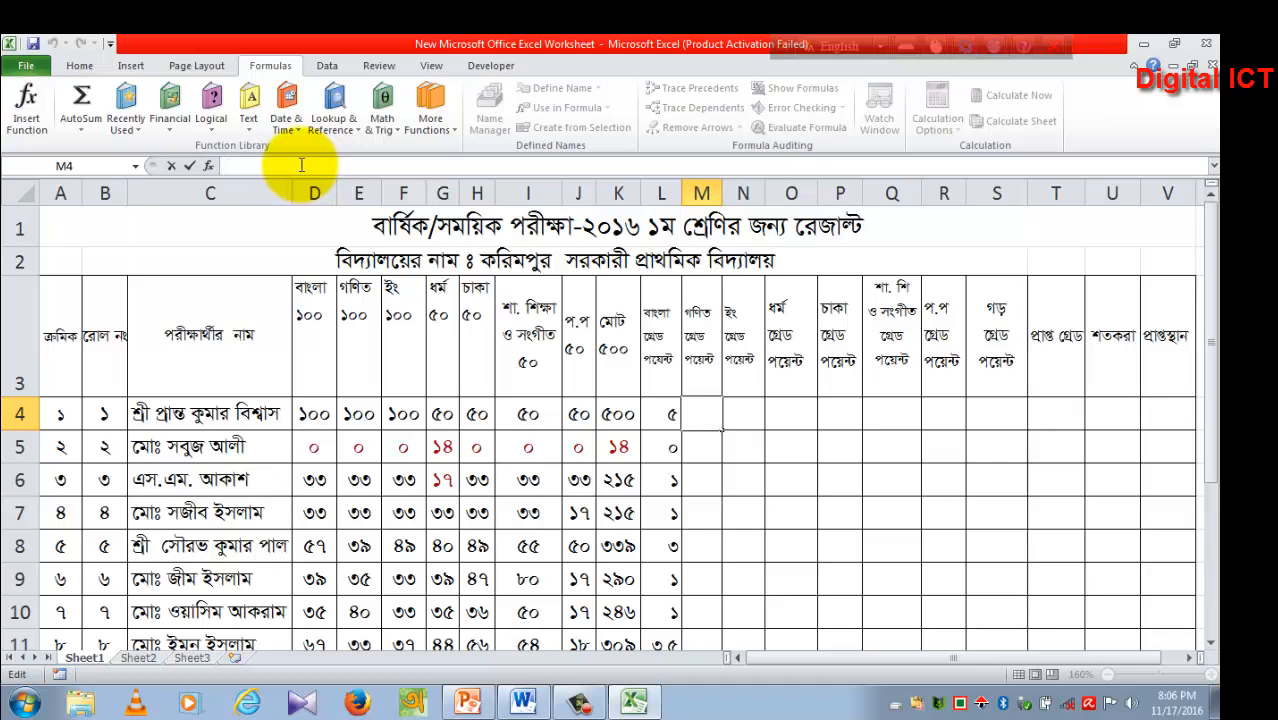
{"action": "key", "text": "ctrl+v"}
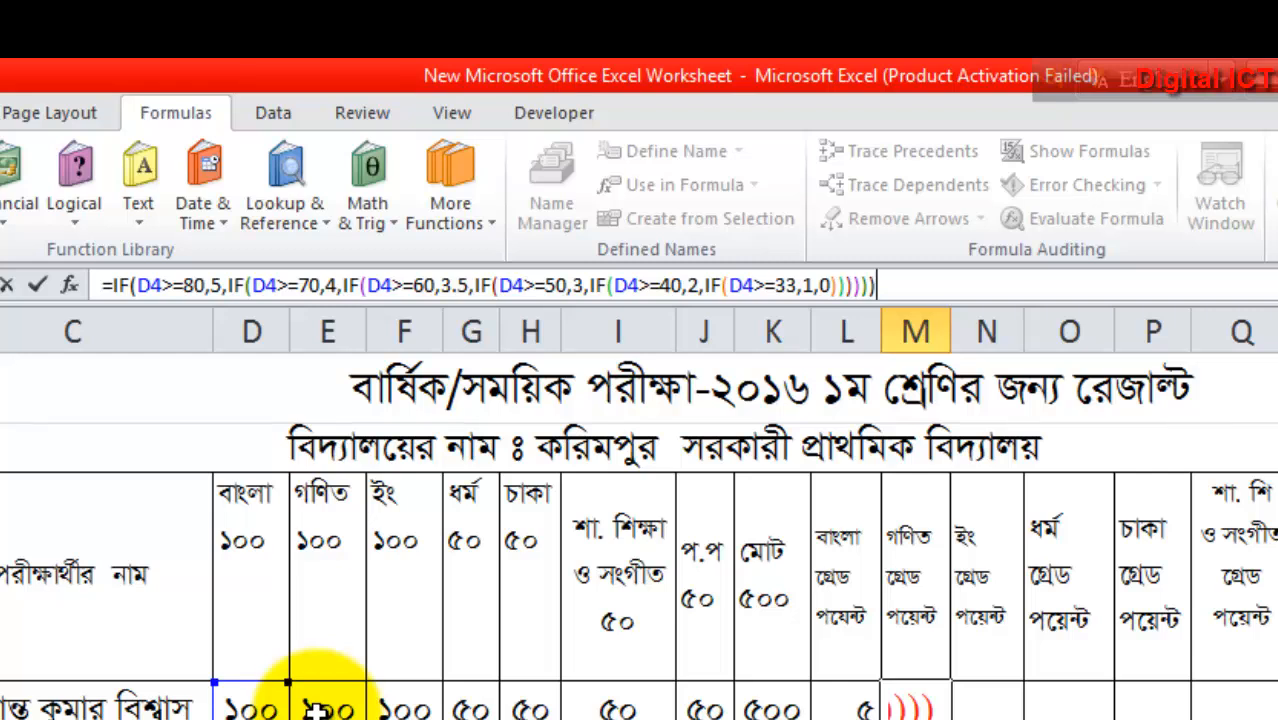
Change every D4 reference in the M4 grade formula to E4 and enter it.
{"action": "left_click", "coordinate": [142, 284]}
{"action": "left_click_drag", "start_coordinate": [141, 282], "coordinate": [146, 288]}
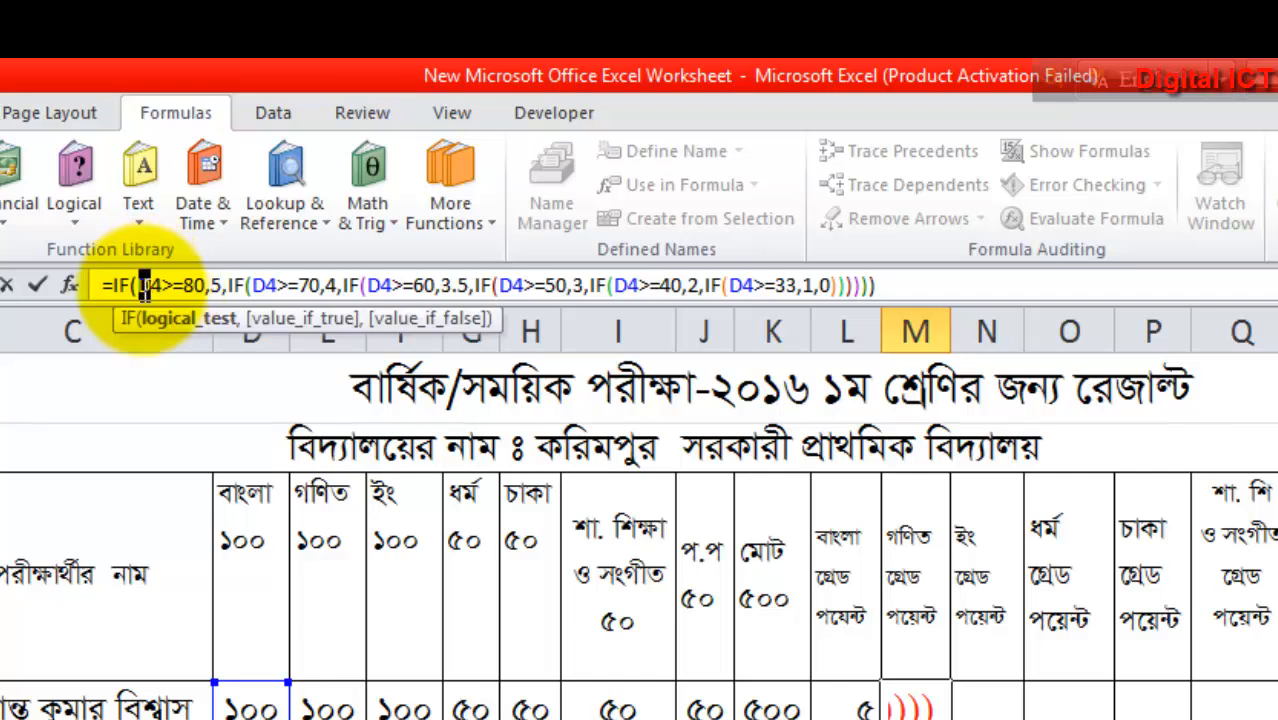
{"action": "type", "text": "W"}
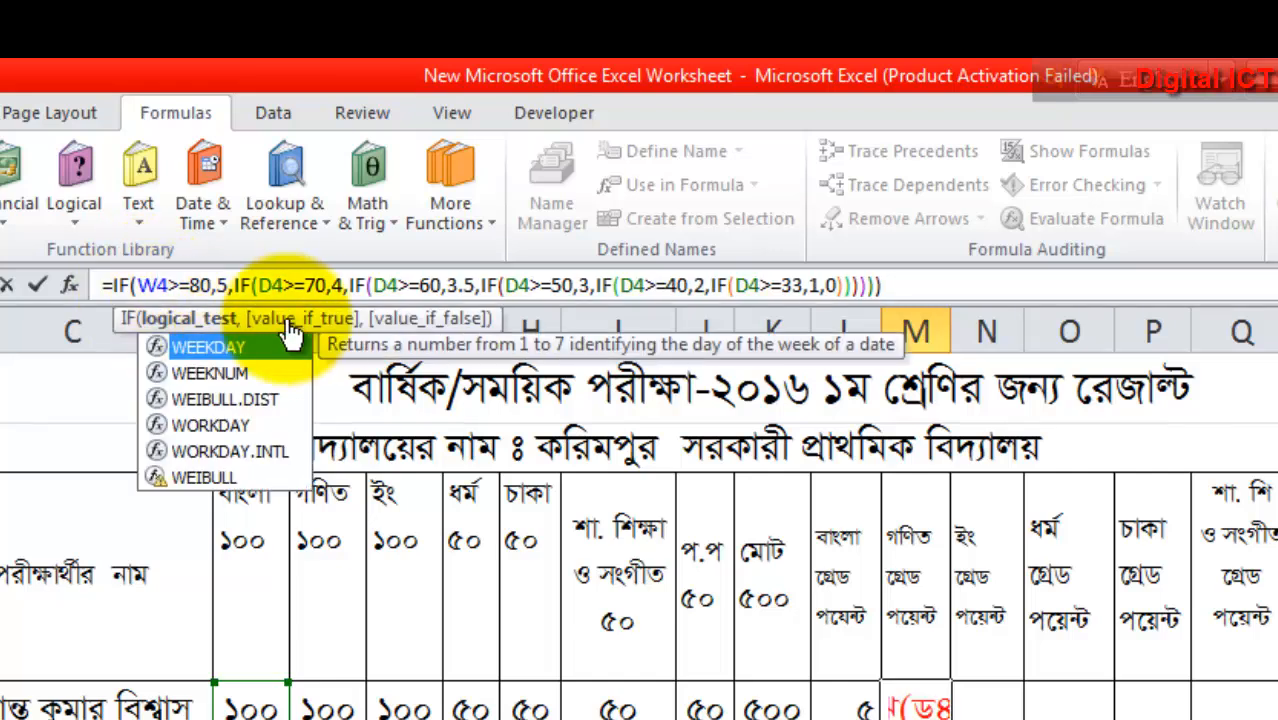
{"action": "key", "text": "BackSpace"}
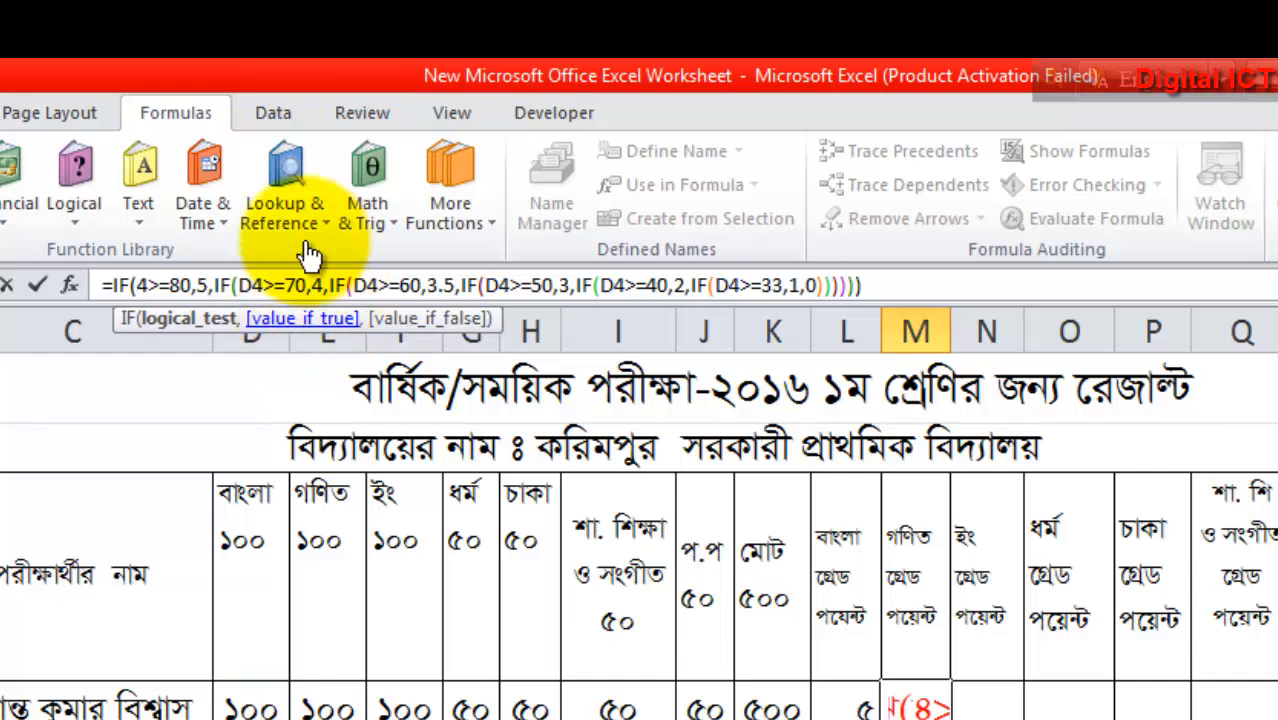
{"action": "key", "text": "alt"}
{"action": "left_click", "coordinate": [139, 285]}
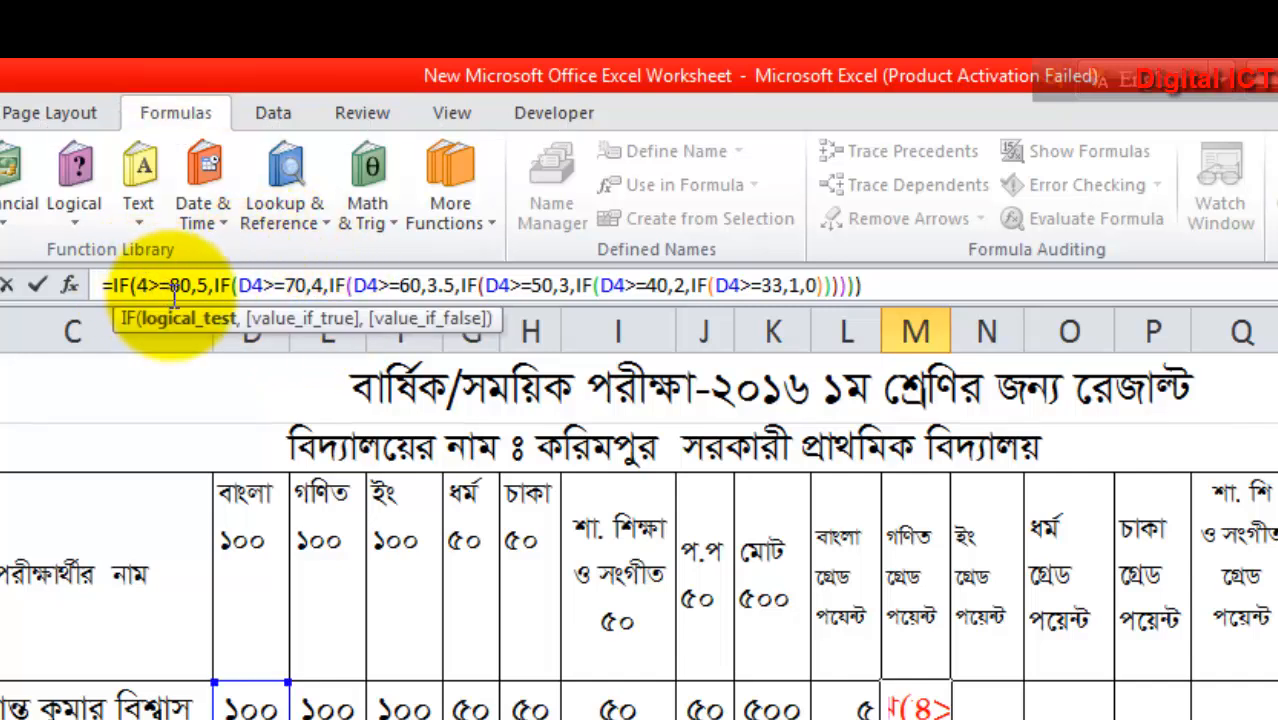
{"action": "type", "text": "e"}
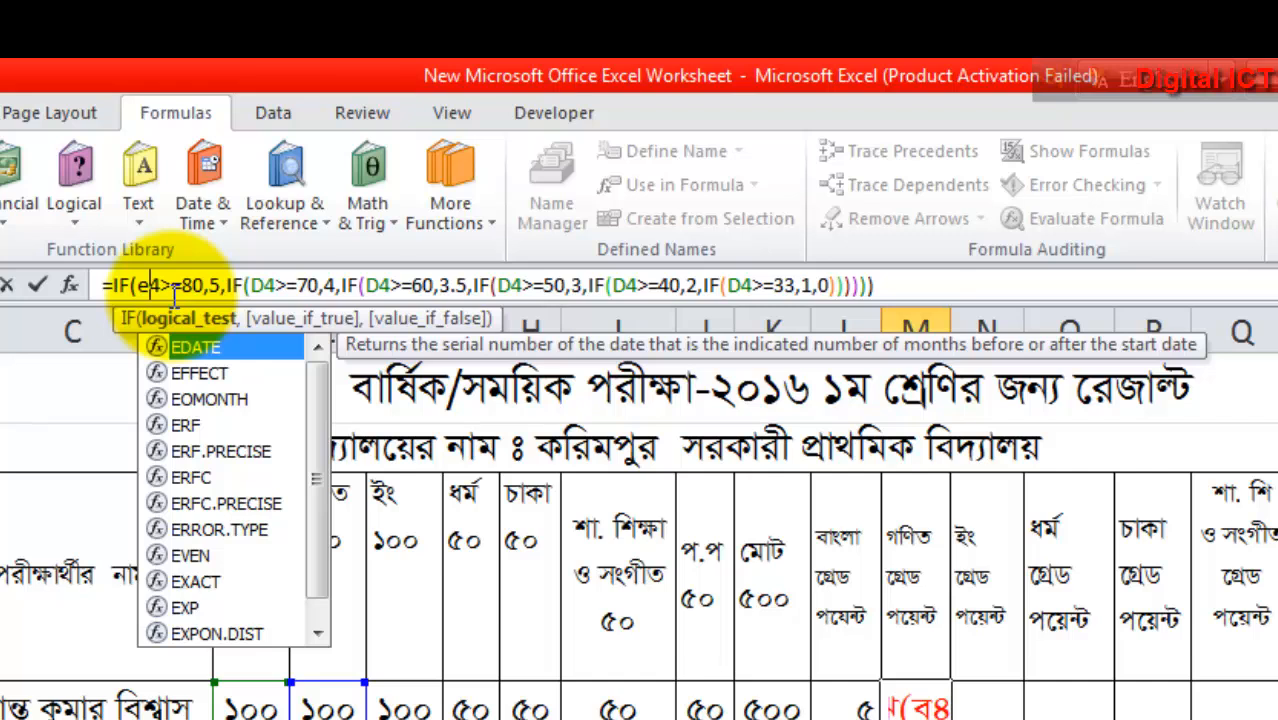
{"action": "key", "text": "BackSpace"}
{"action": "type", "text": "E"}
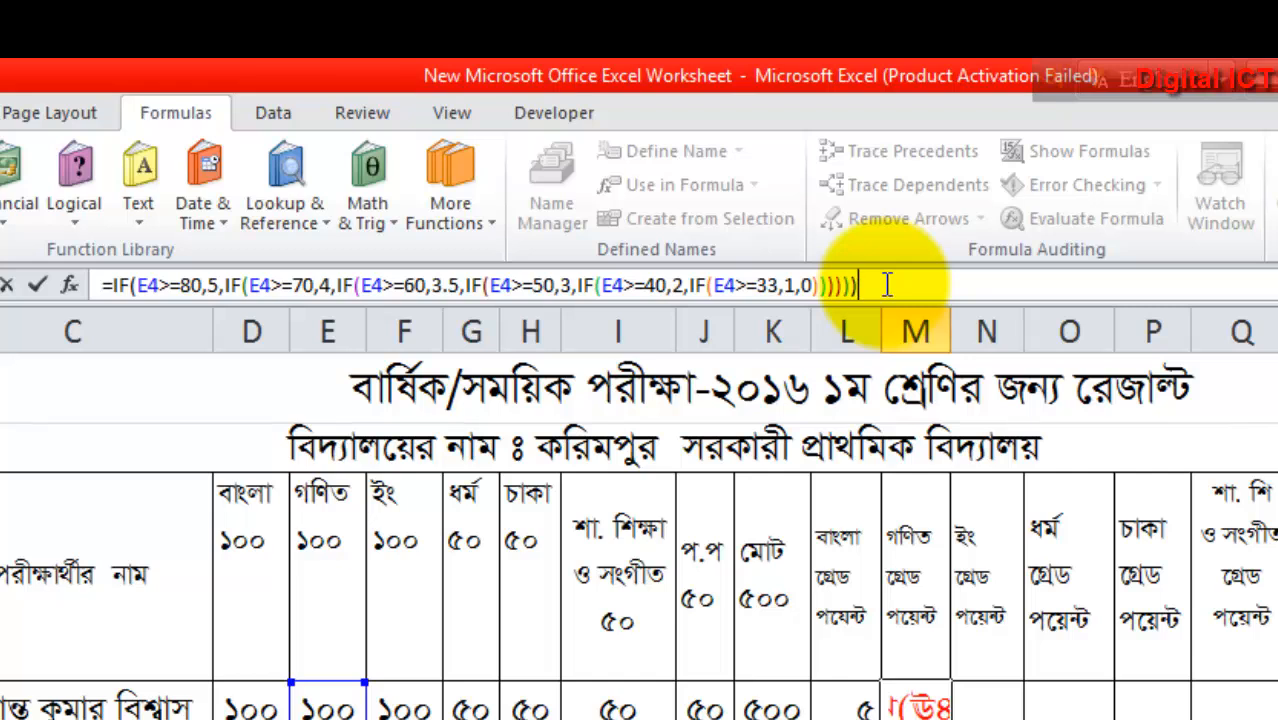
{"action": "key", "text": "Return"}
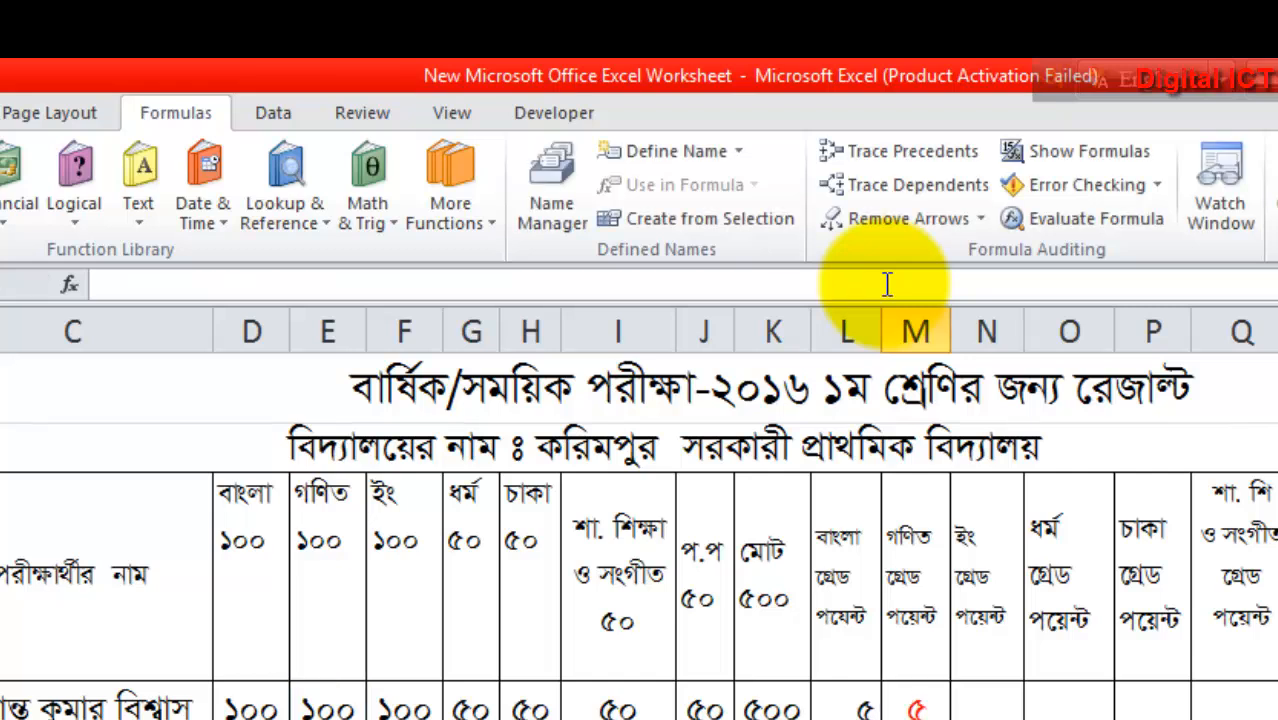
Fill the mathematics grade point formula from M4 down to M13.
{"action": "left_click", "coordinate": [921, 710]}
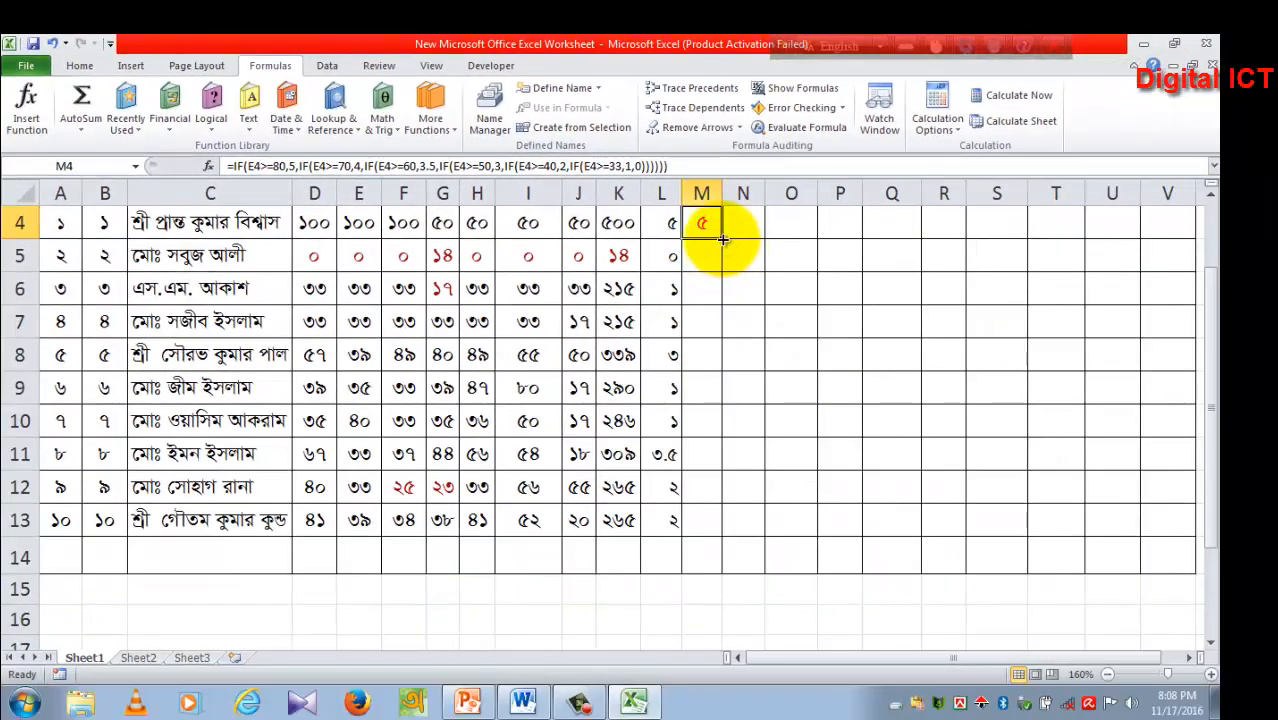
{"action": "left_click_drag", "start_coordinate": [721, 236], "coordinate": [705, 530]}
{"action": "scroll", "coordinate": [705, 530], "scroll_direction": "up", "scroll_amount": 1}
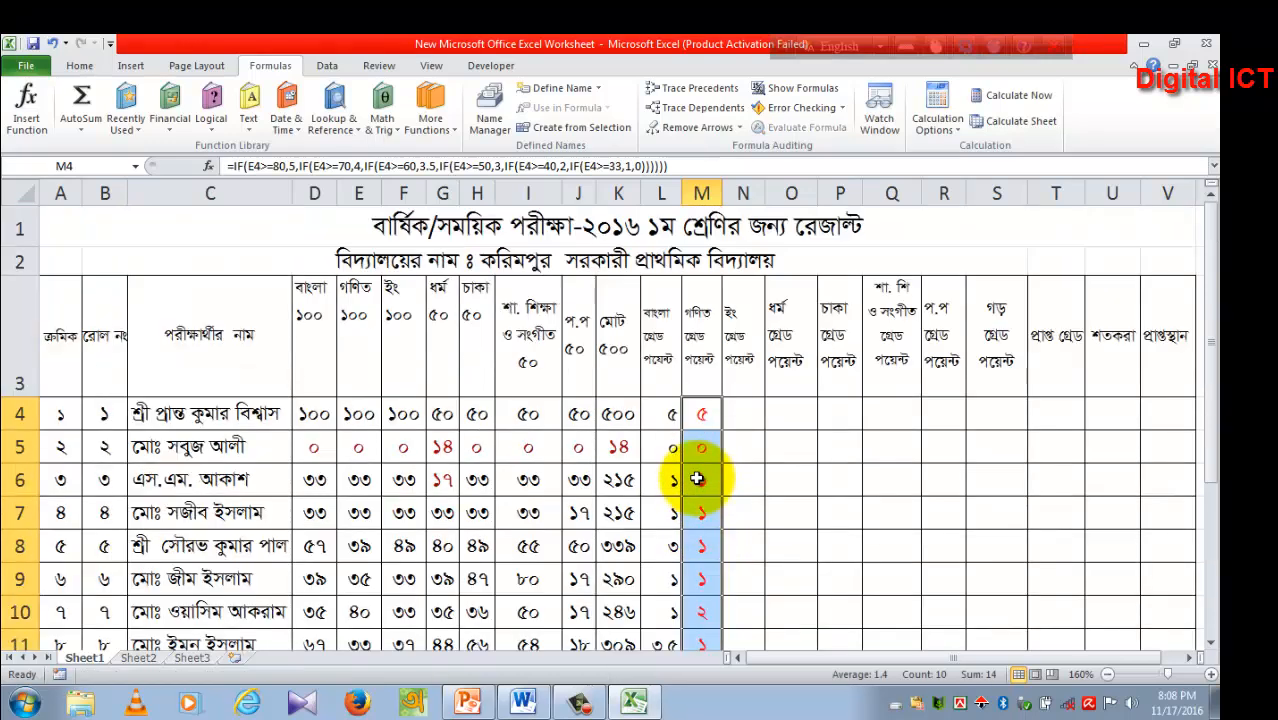
Paste the D4 grade formula into the English grade point cell N4, change every D4 reference to F4, and enter it.
{"action": "left_click", "coordinate": [735, 405]}
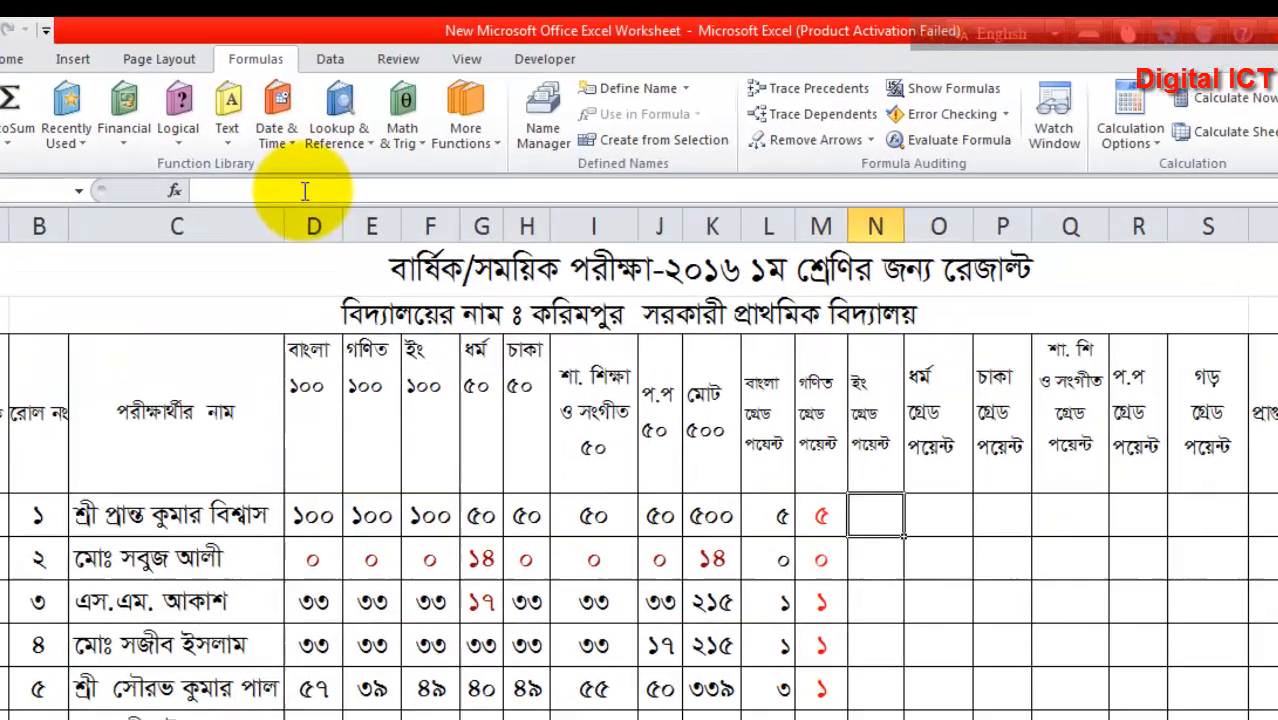
{"action": "left_click", "coordinate": [305, 190]}
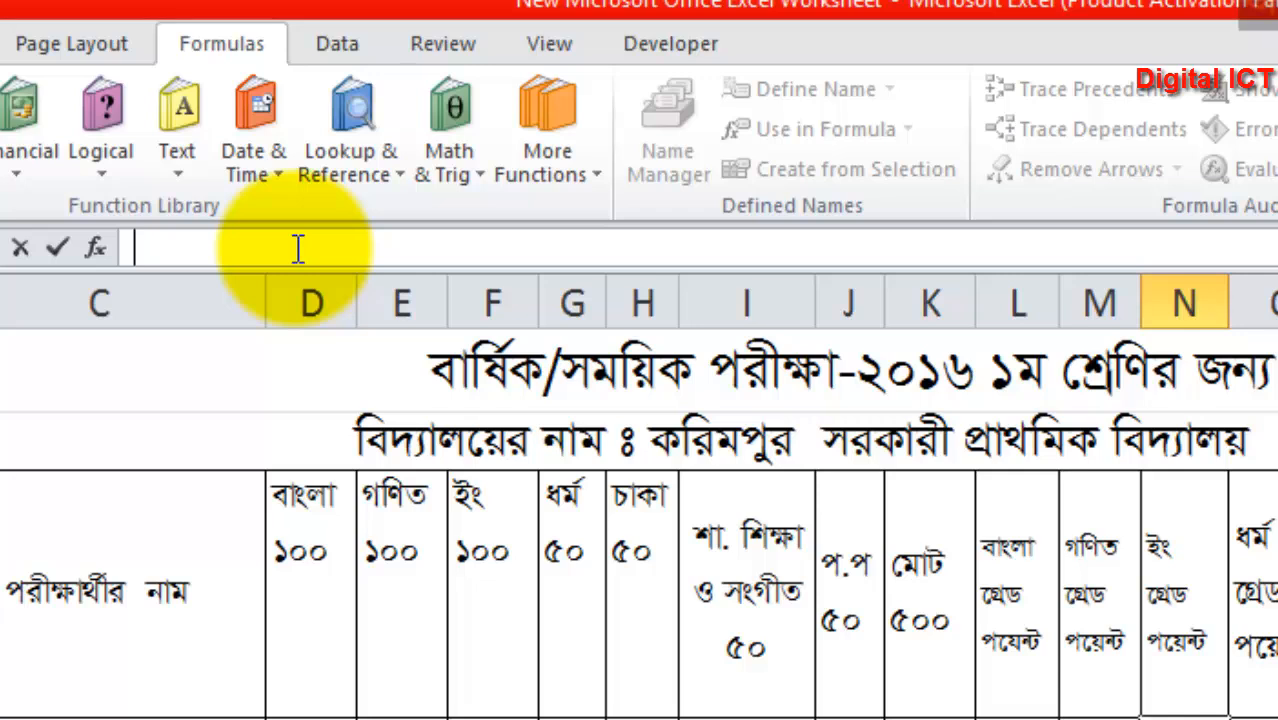
{"action": "type", "text": "=IF(D4>=80,5,IF(D4>=70,4,IF(D4>=60,3.5,IF(D4>=50,3,IF(D4>=40,2,IF(D4>=33,1,0))))))"}
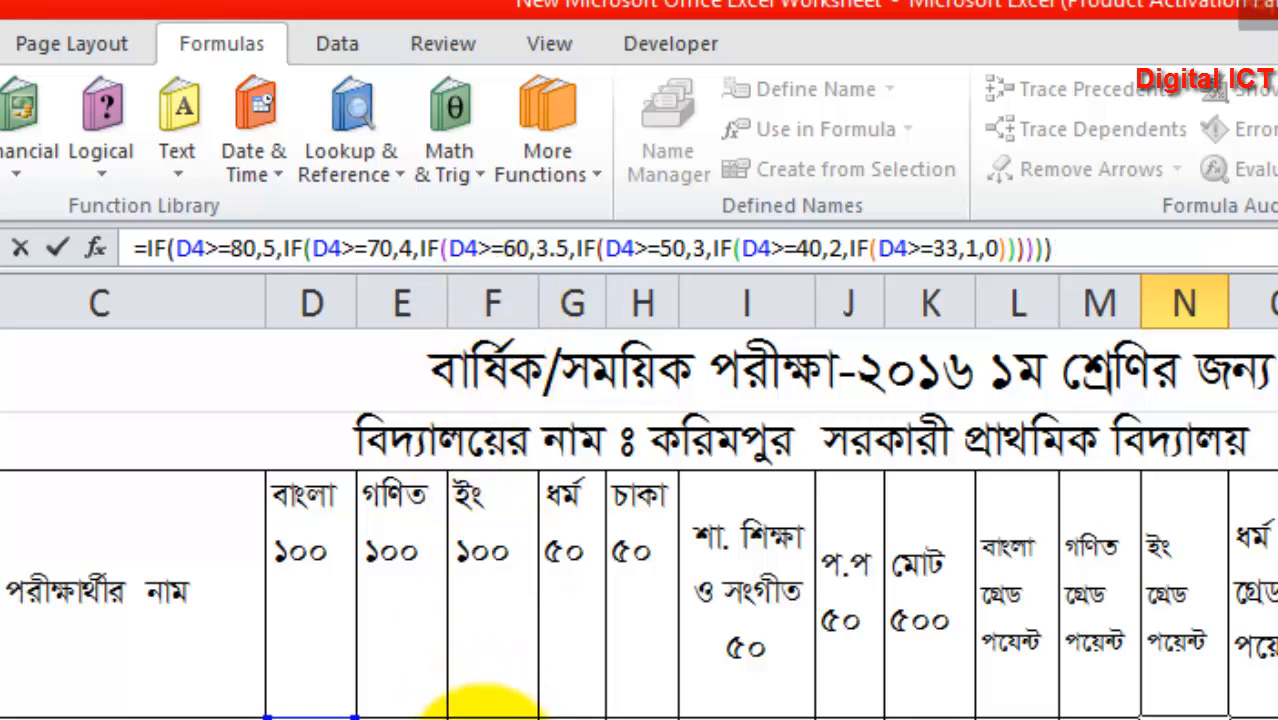
{"action": "left_click", "coordinate": [187, 249]}
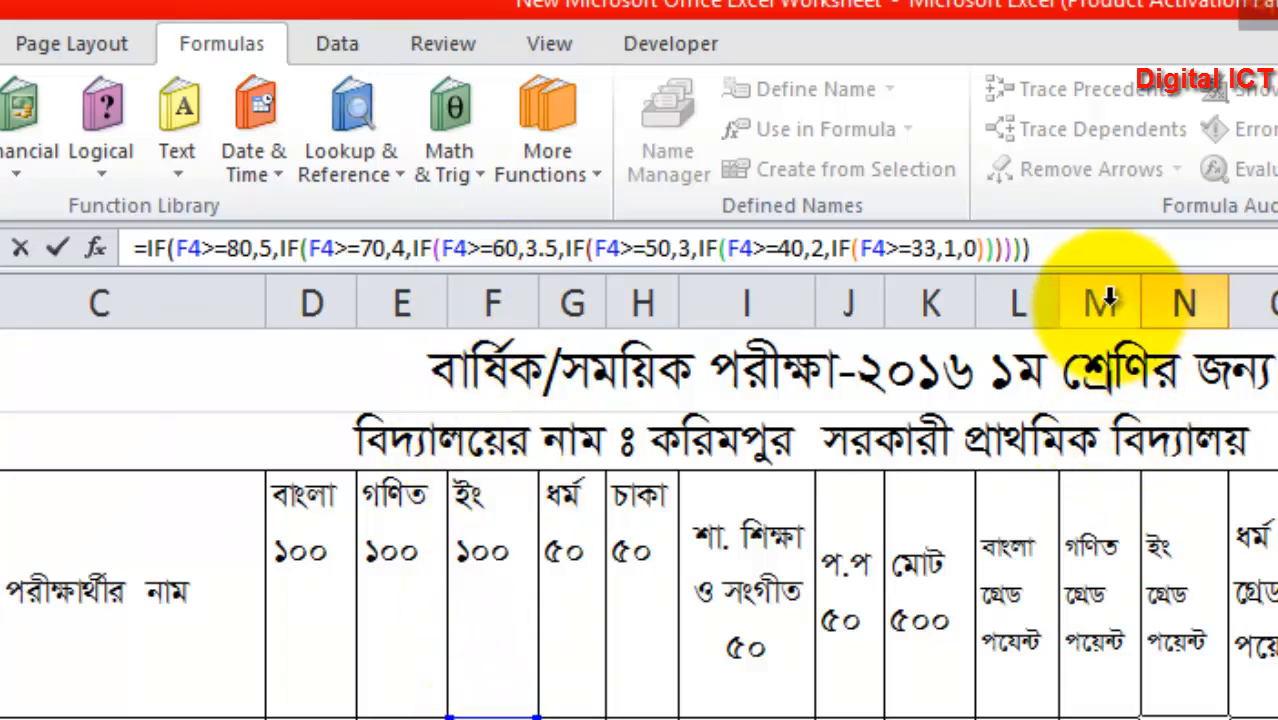
{"action": "key", "text": "Return"}
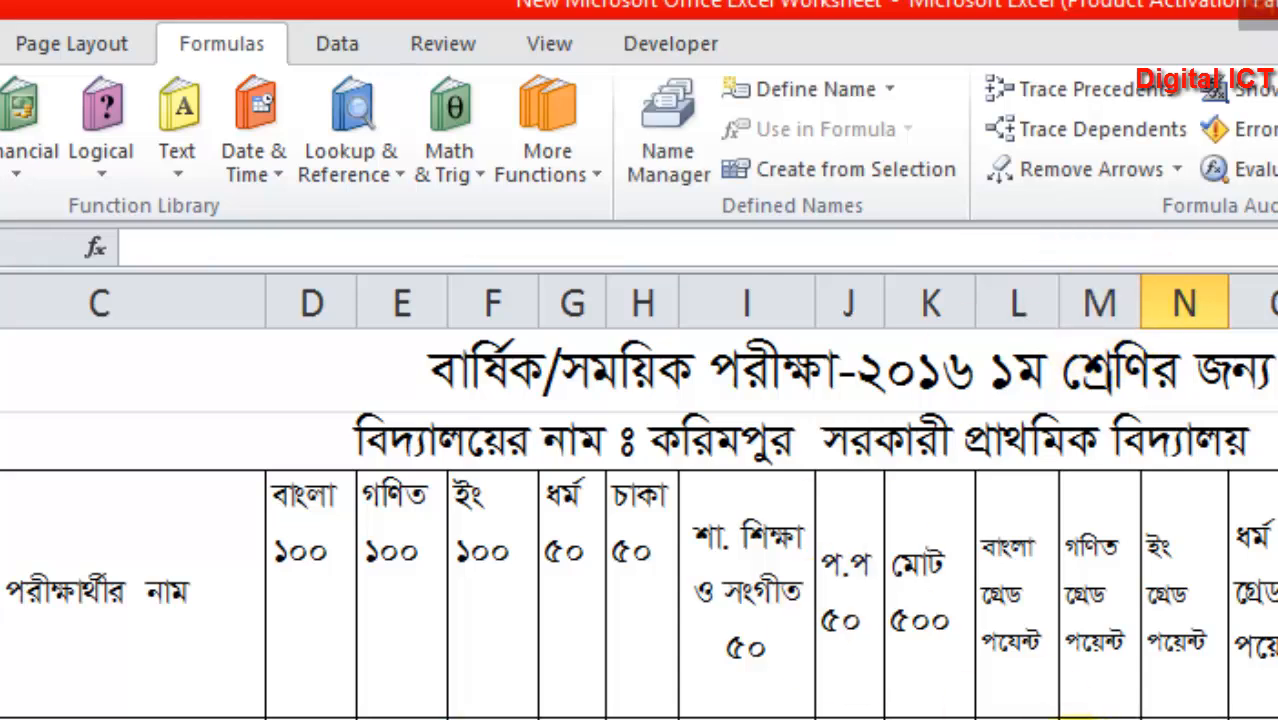
Fill the English grade point formula from N4 down to N13.
{"action": "left_click", "coordinate": [1186, 712]}
{"action": "scroll", "coordinate": [1195, 640], "scroll_direction": "down", "scroll_amount": 1}
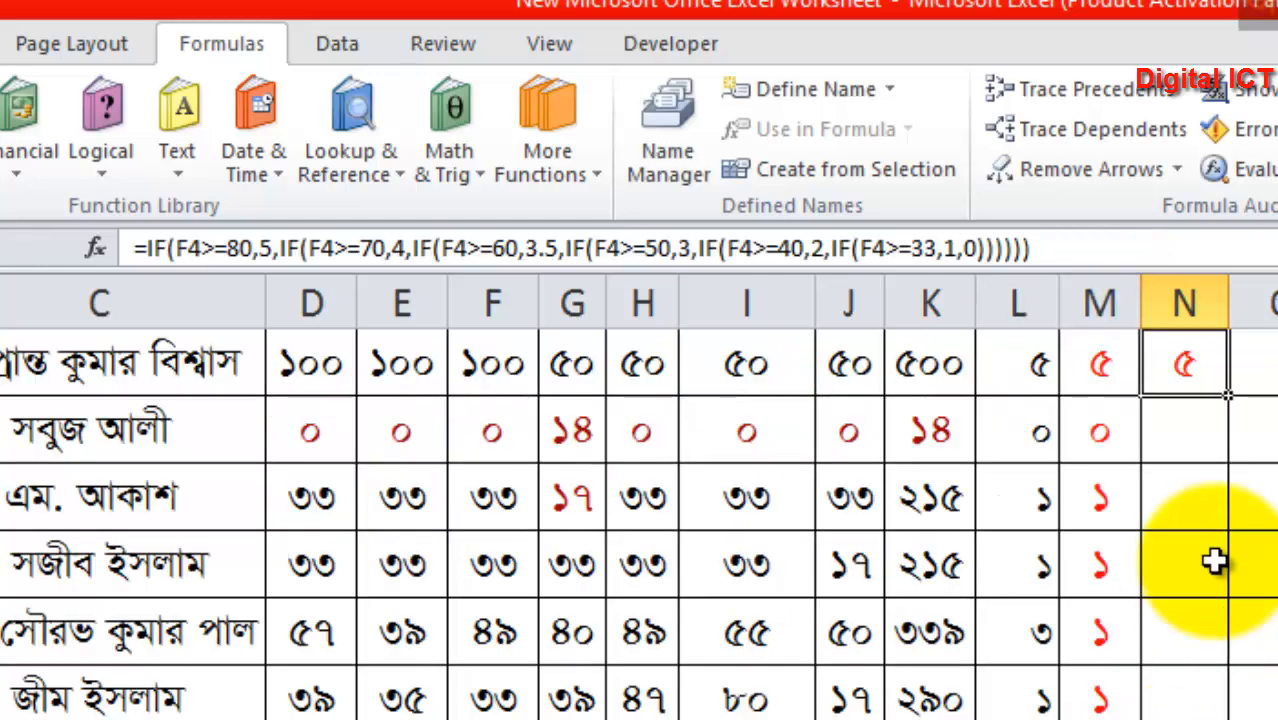
{"action": "left_click_drag", "start_coordinate": [1229, 398], "coordinate": [1230, 719]}
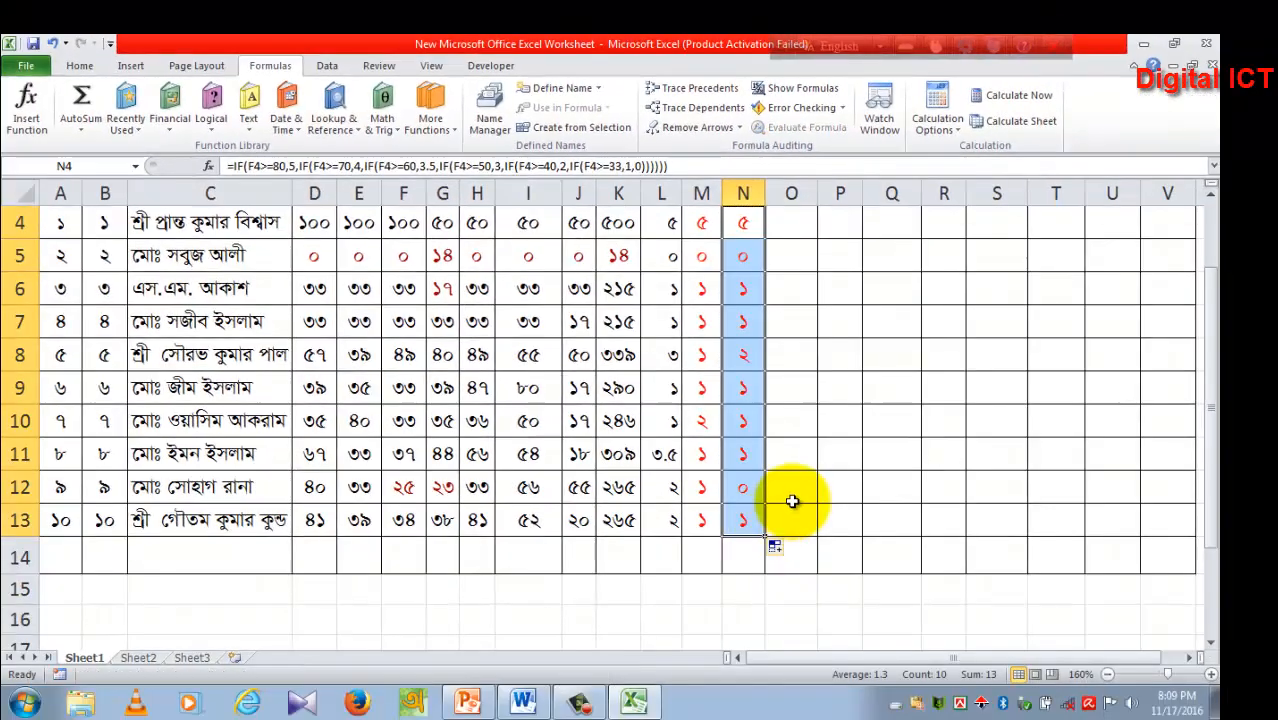
{"action": "scroll", "coordinate": [792, 500], "scroll_direction": "up", "scroll_amount": 1}
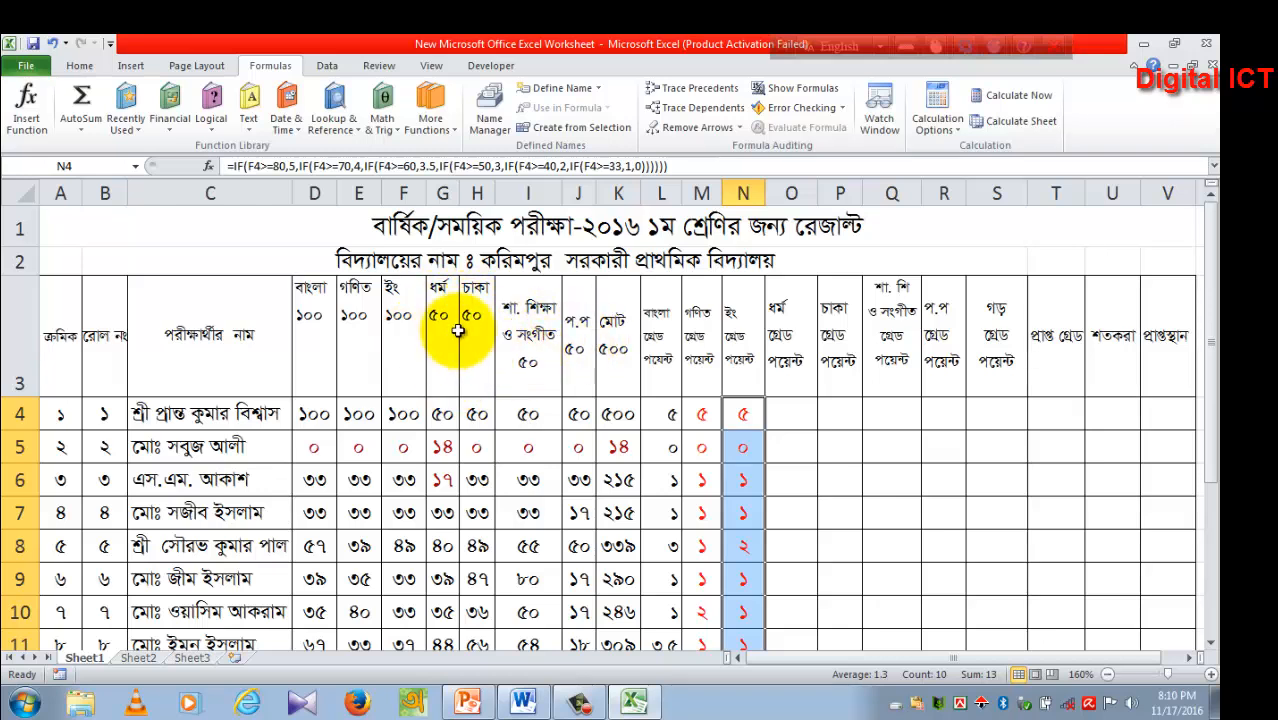
Switch to the Word document and copy the 50-mark grade formula that references H4, starting =IF(H4>=40,5.
{"action": "left_click", "coordinate": [527, 703]}
{"action": "left_click_drag", "start_coordinate": [330, 420], "coordinate": [957, 420]}
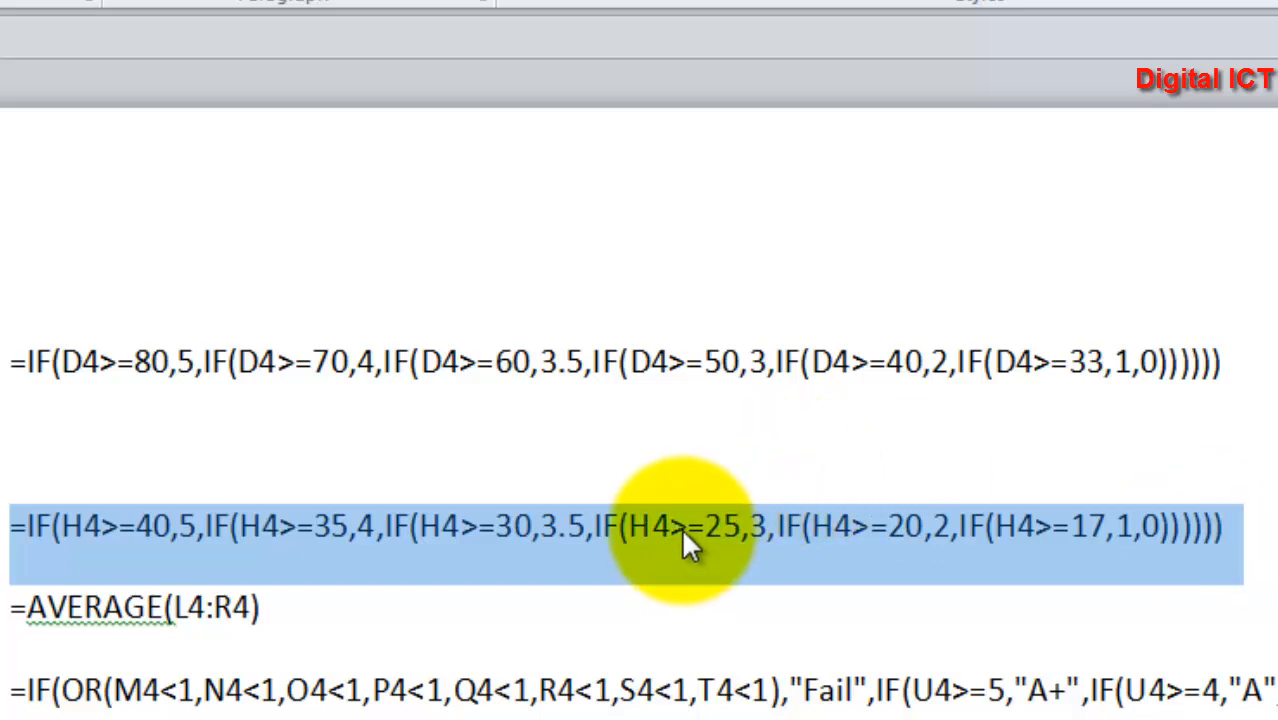
{"action": "right_click", "coordinate": [684, 522]}
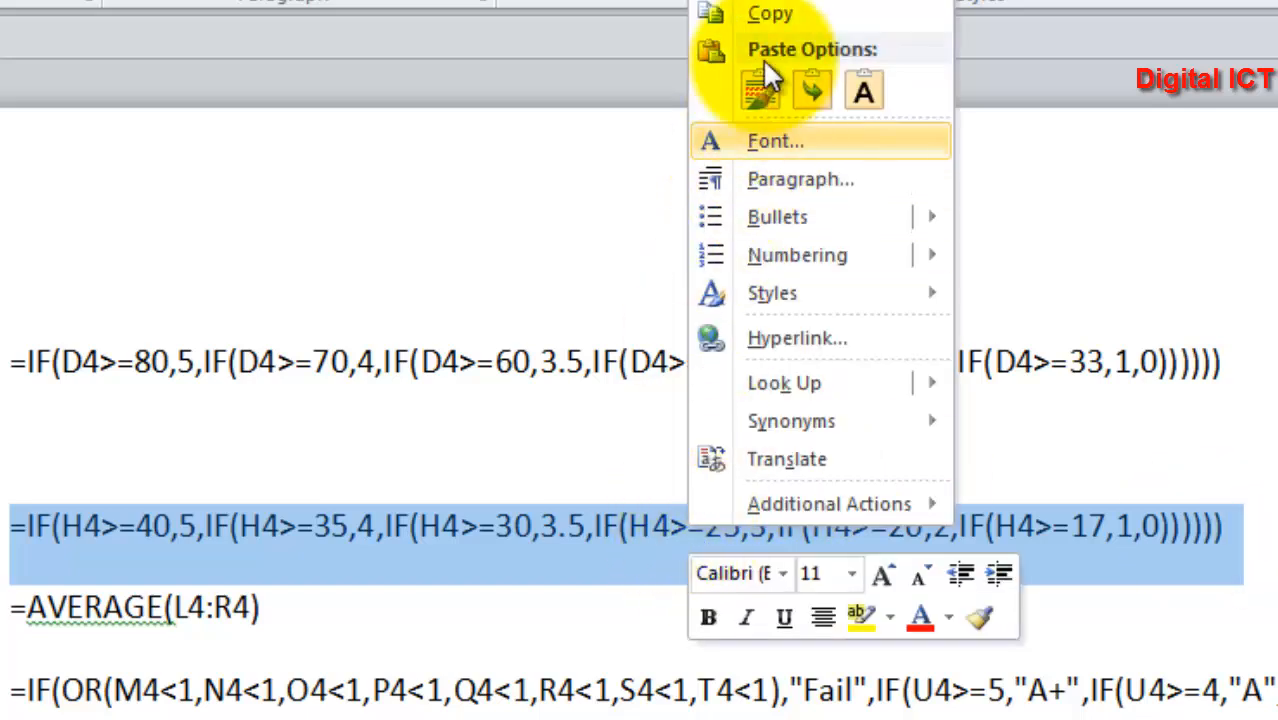
{"action": "left_click", "coordinate": [774, 18]}
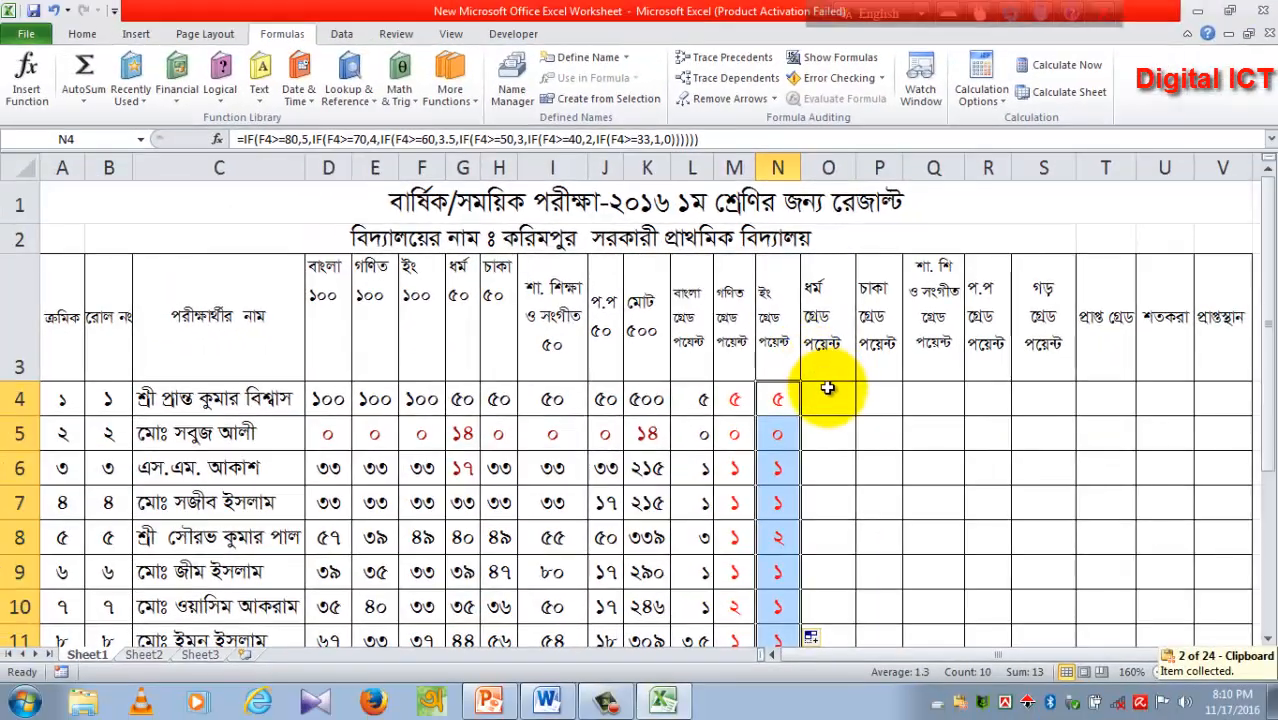
Paste the copied H4 grade formula into the religion grade point cell O4 in the Excel result sheet and enter it.
{"action": "left_click", "coordinate": [828, 388]}
{"action": "left_click", "coordinate": [275, 139]}
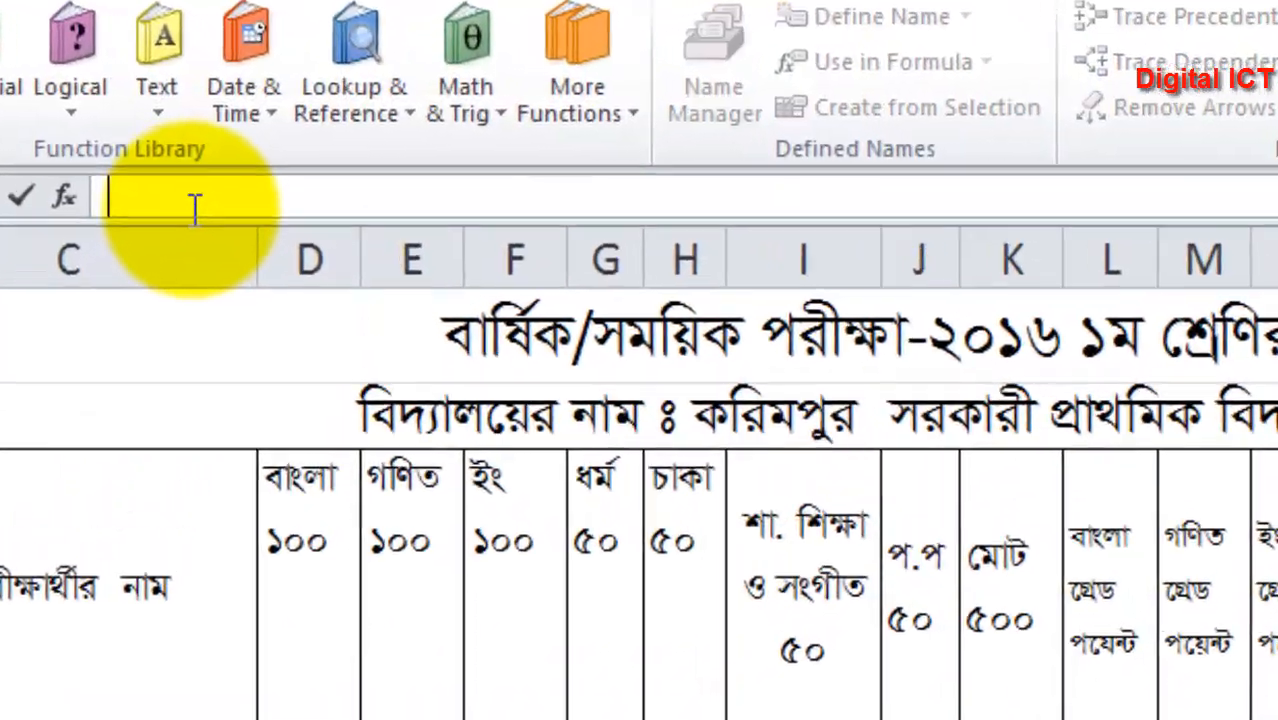
{"action": "key", "text": "ctrl+v"}
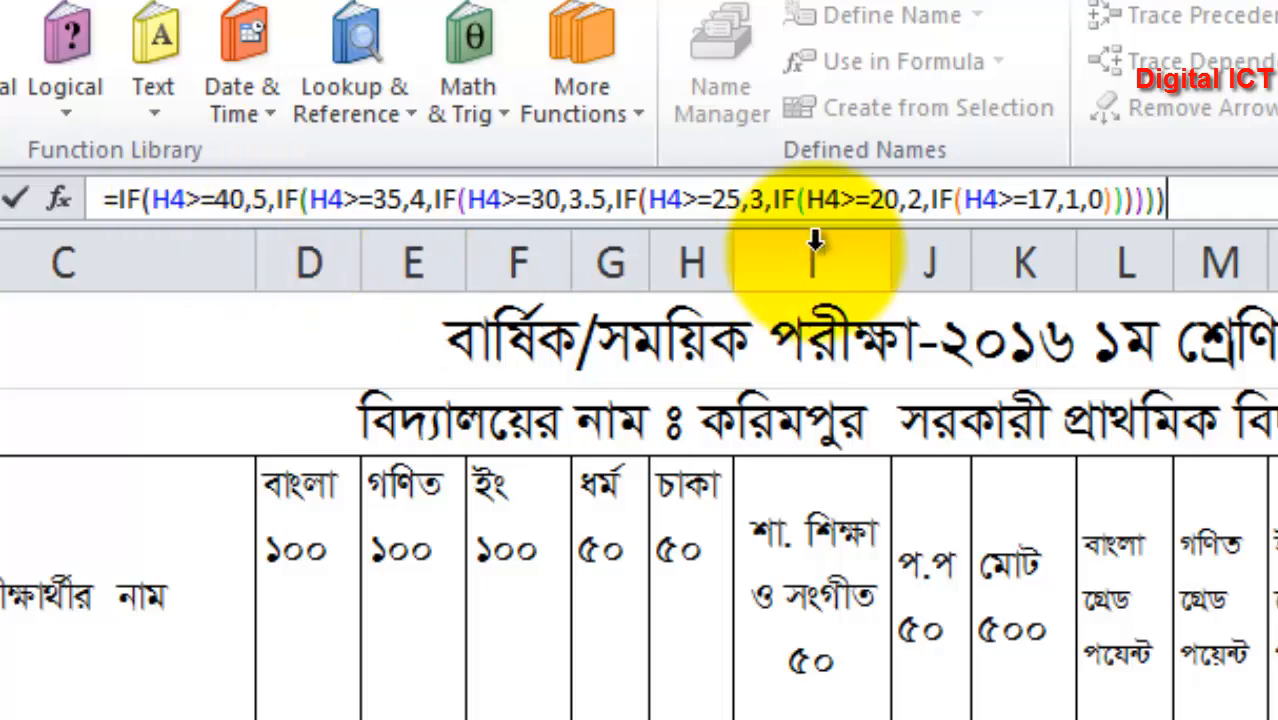
{"action": "key", "text": "Return"}
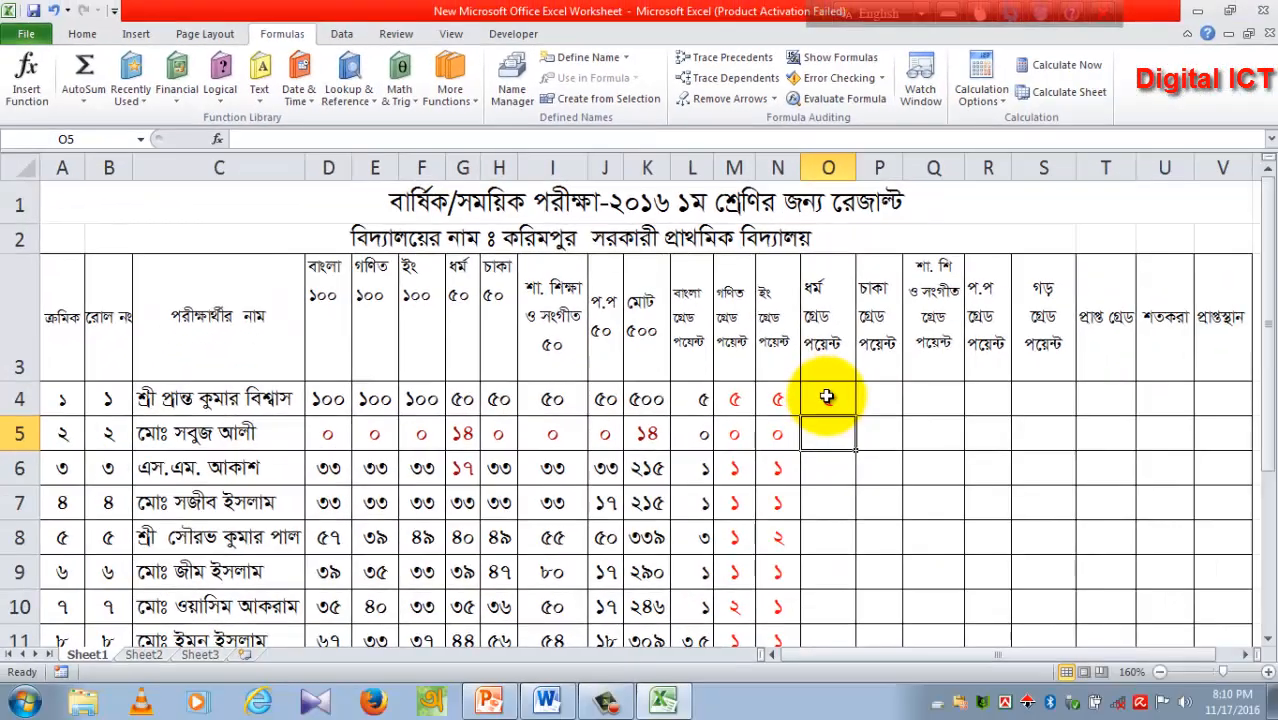
Fill the religion grade point formula from O4 down to O13.
{"action": "left_click", "coordinate": [827, 397]}
{"action": "scroll", "coordinate": [840, 330], "scroll_direction": "down", "scroll_amount": 1}
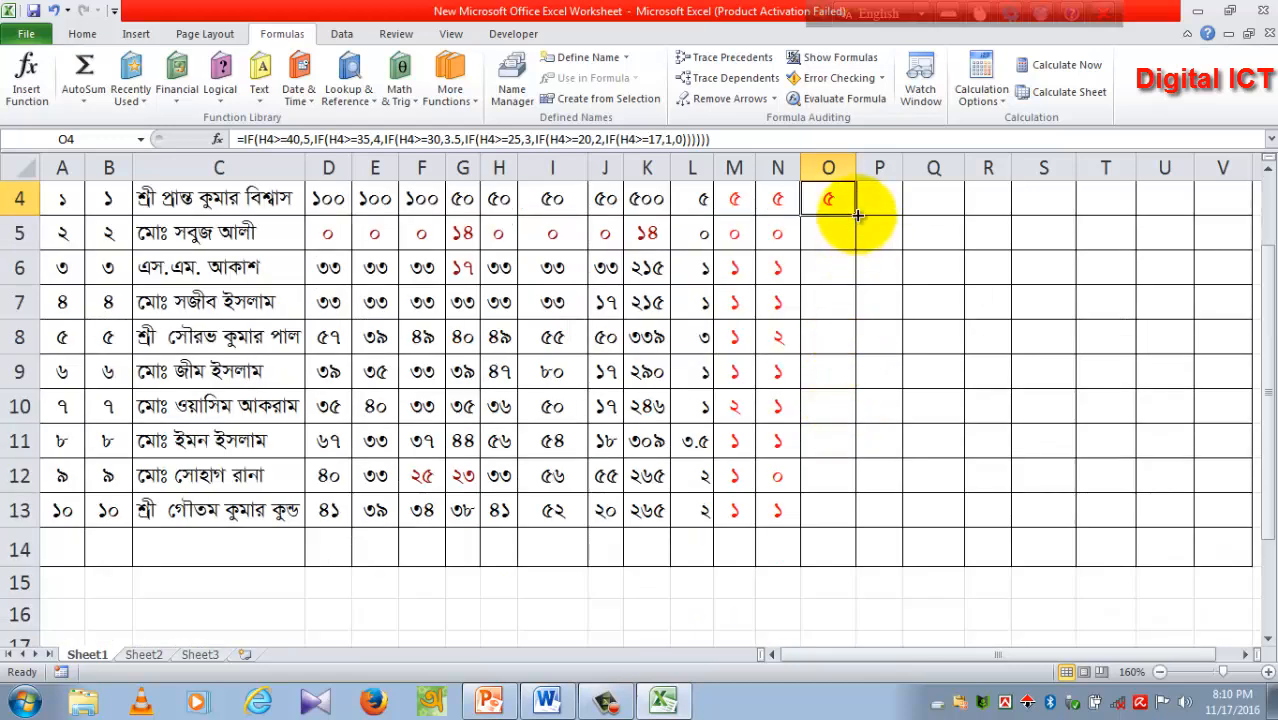
{"action": "left_click_drag", "start_coordinate": [857, 215], "coordinate": [843, 514]}
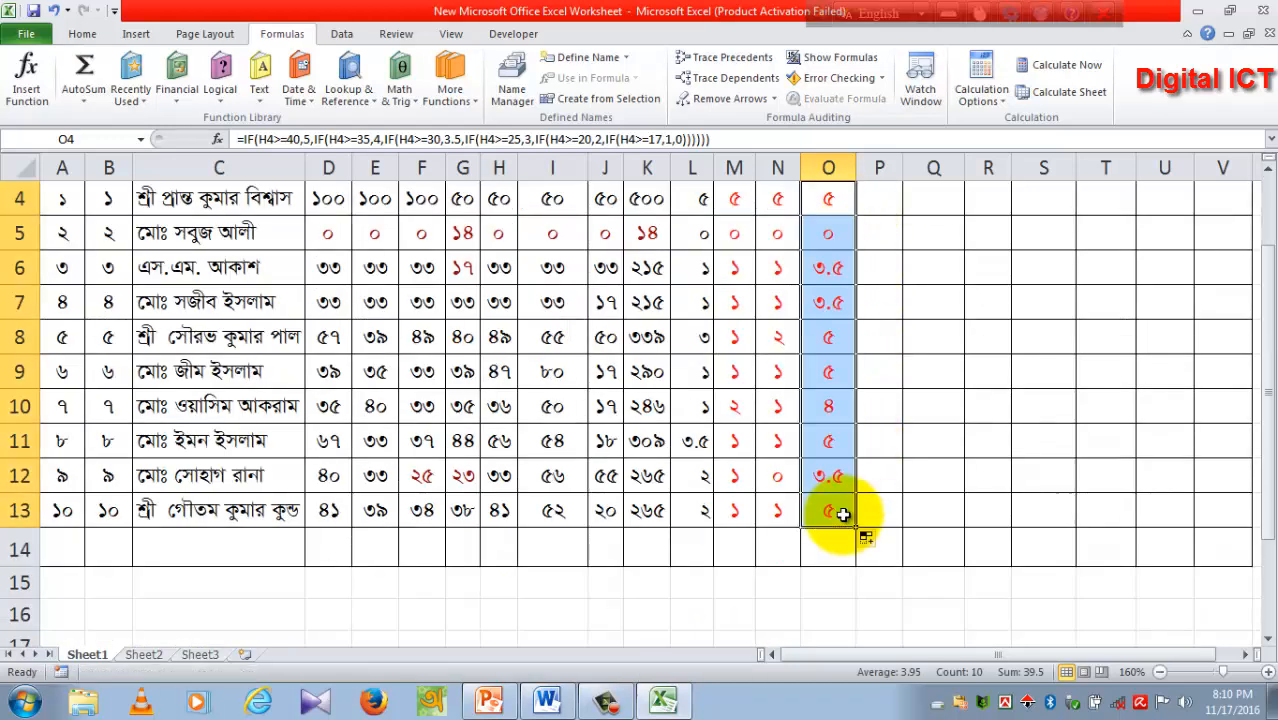
{"action": "scroll", "coordinate": [843, 514], "scroll_direction": "up", "scroll_amount": 1}
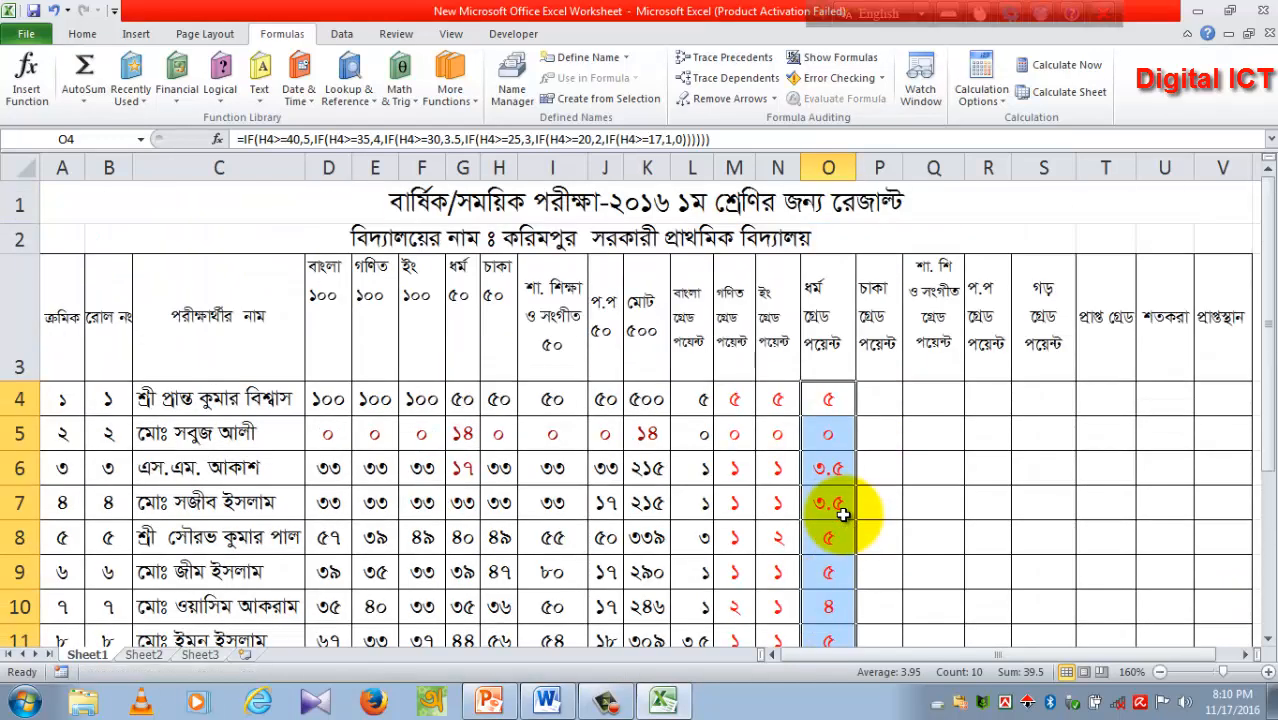
Paste the copied H4 grade formula into P4, the first cell of the চাকা grade point column, and enter it.
{"action": "left_click", "coordinate": [889, 398]}
{"action": "left_click", "coordinate": [259, 141]}
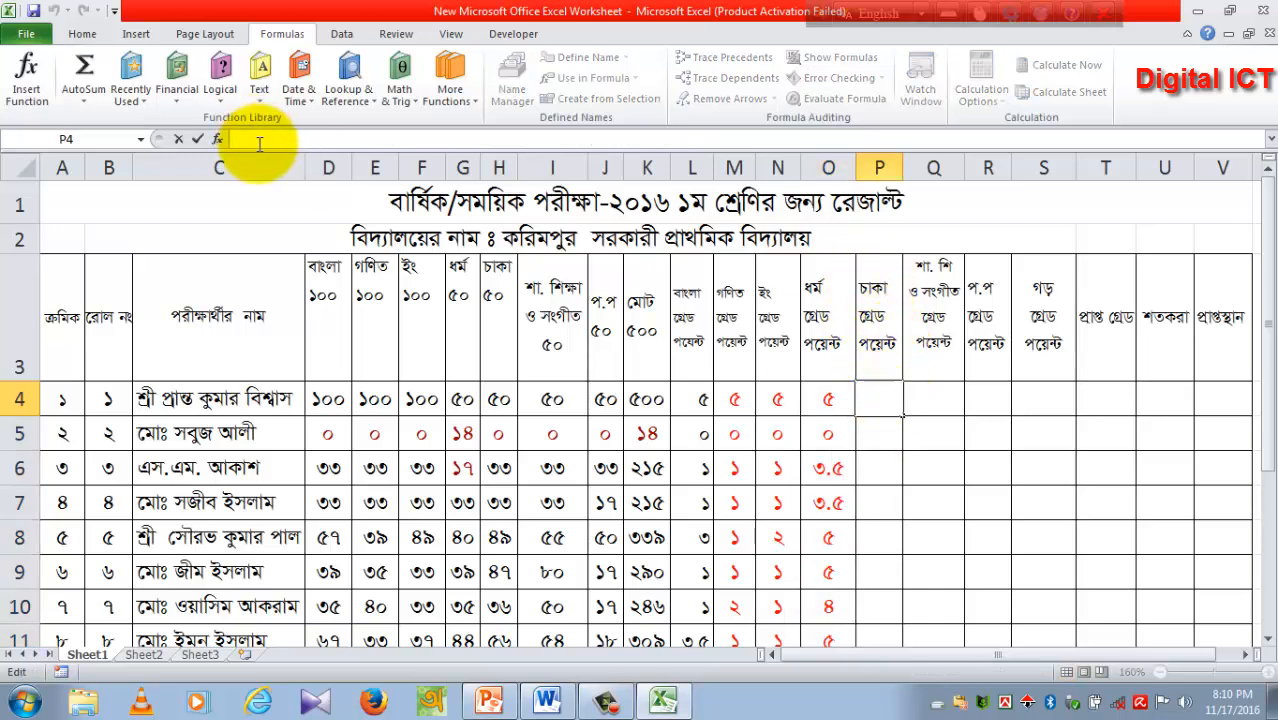
{"action": "key", "text": "ctrl+v"}
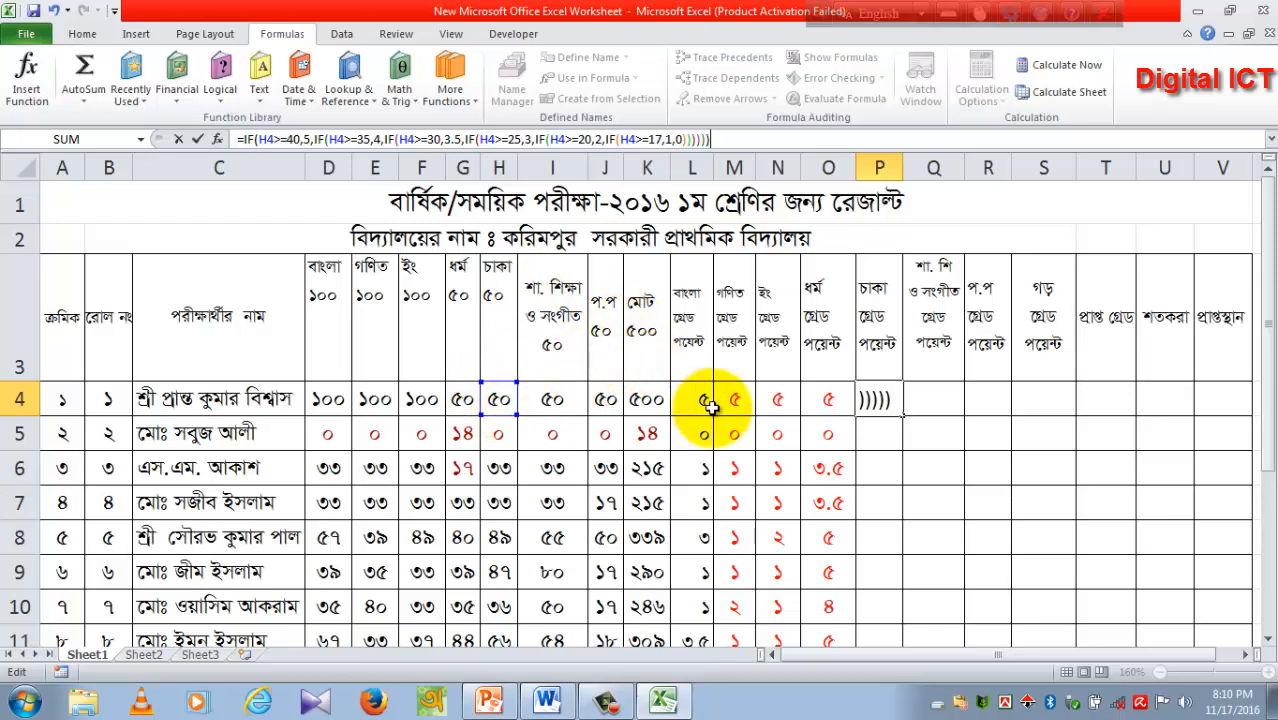
{"action": "key", "text": "Return"}
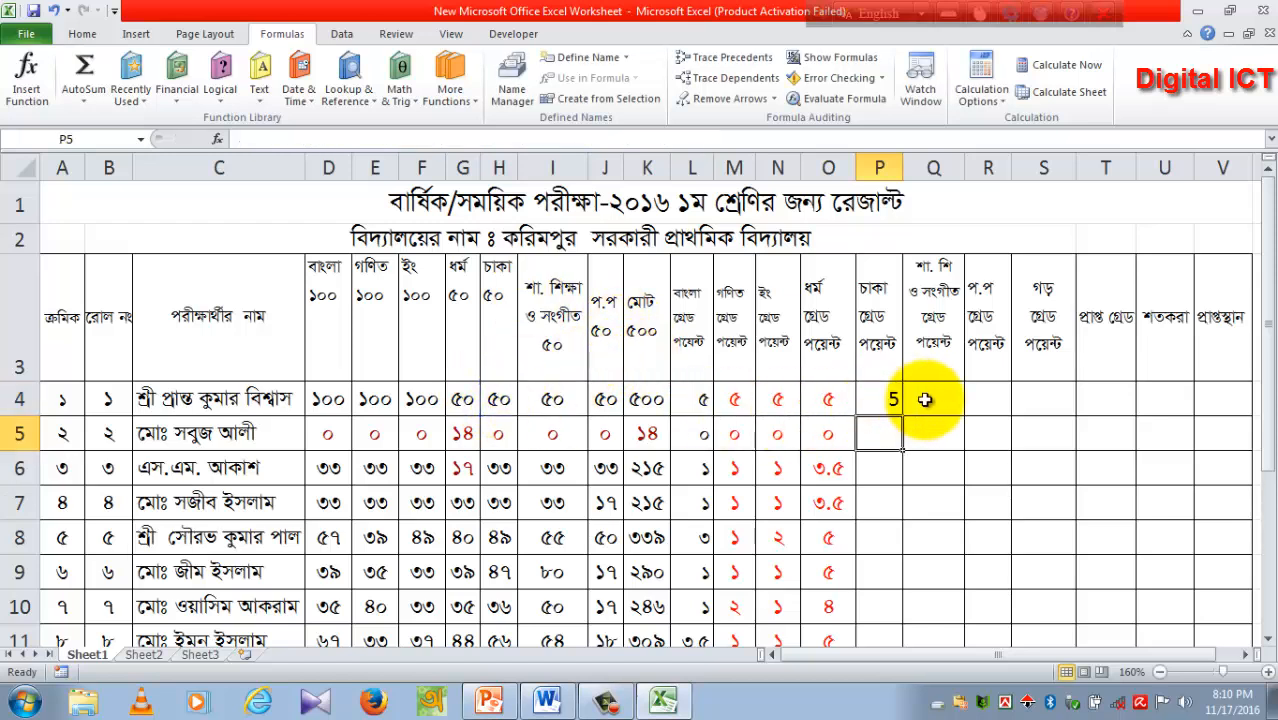
Fill the চাকা grade point formula from P4 down to P13.
{"action": "left_click", "coordinate": [887, 411]}
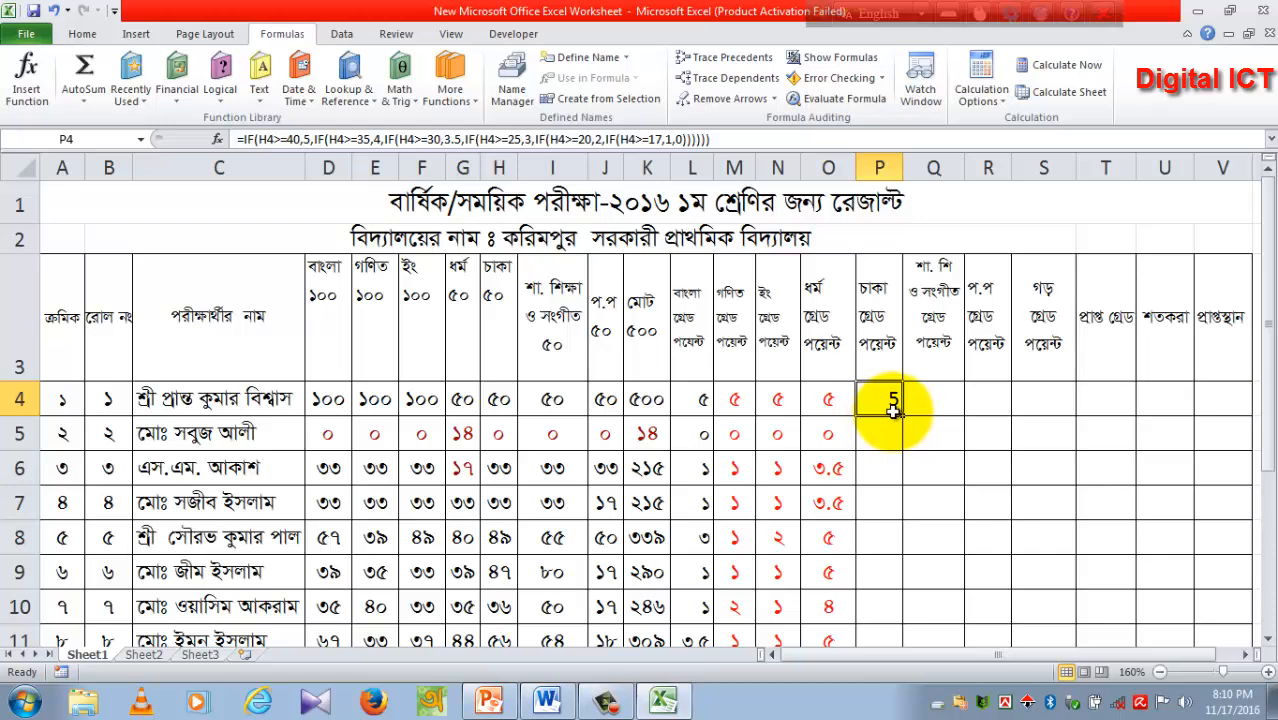
{"action": "left_click_drag", "start_coordinate": [903, 417], "coordinate": [872, 513]}
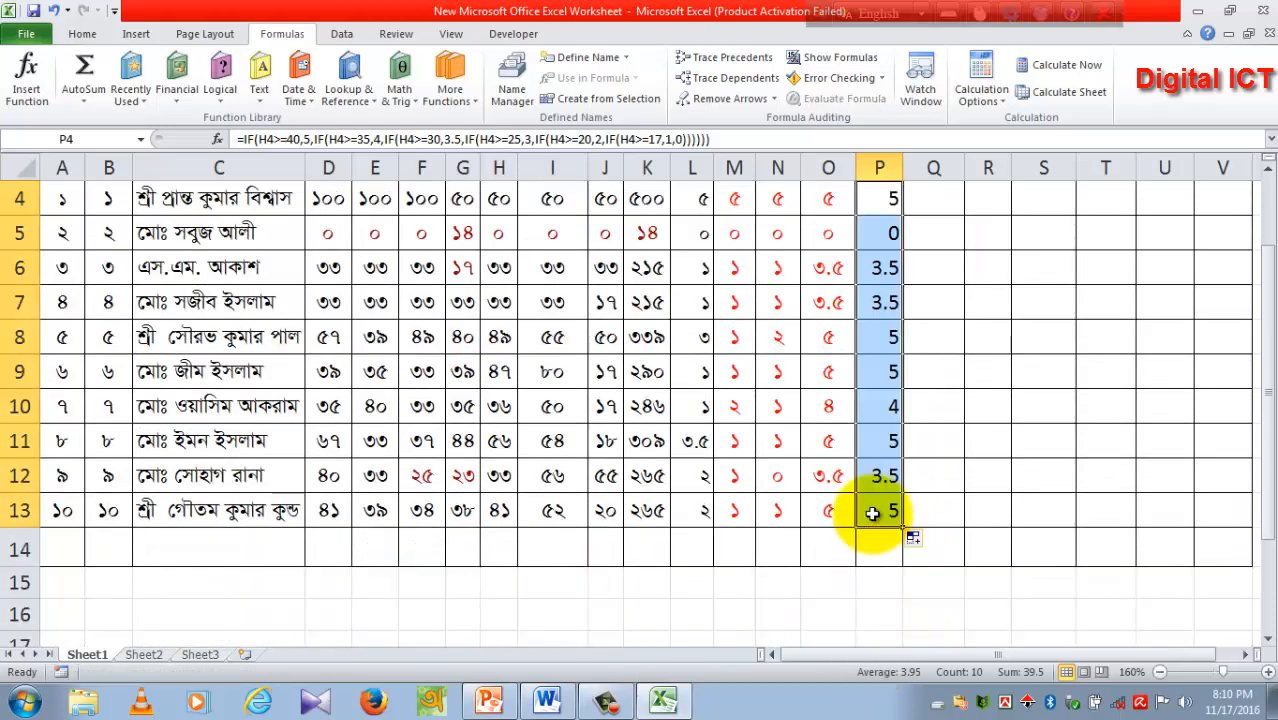
{"action": "scroll", "coordinate": [872, 513], "scroll_direction": "up", "scroll_amount": 1}
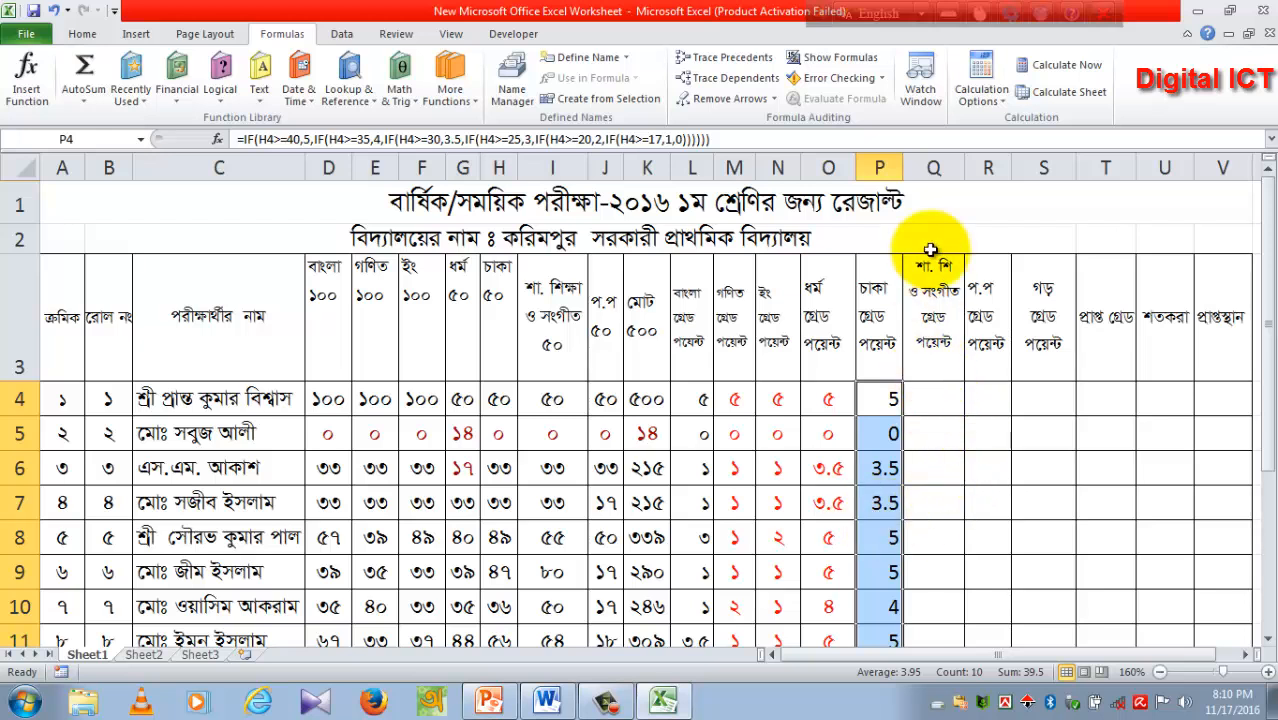
Paste the H4 grade formula into the physical education and music cell Q4, change every H4 reference to I4, and enter it.
{"action": "left_click", "coordinate": [930, 400]}
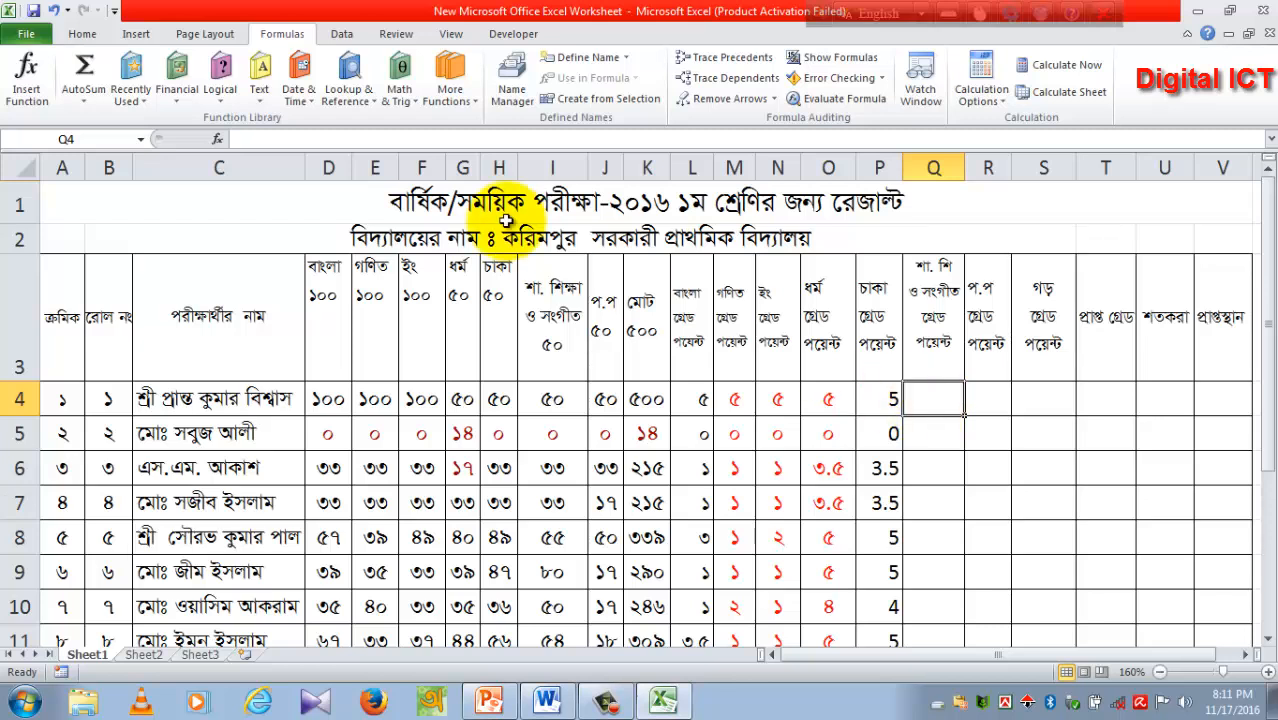
{"action": "left_click", "coordinate": [311, 141]}
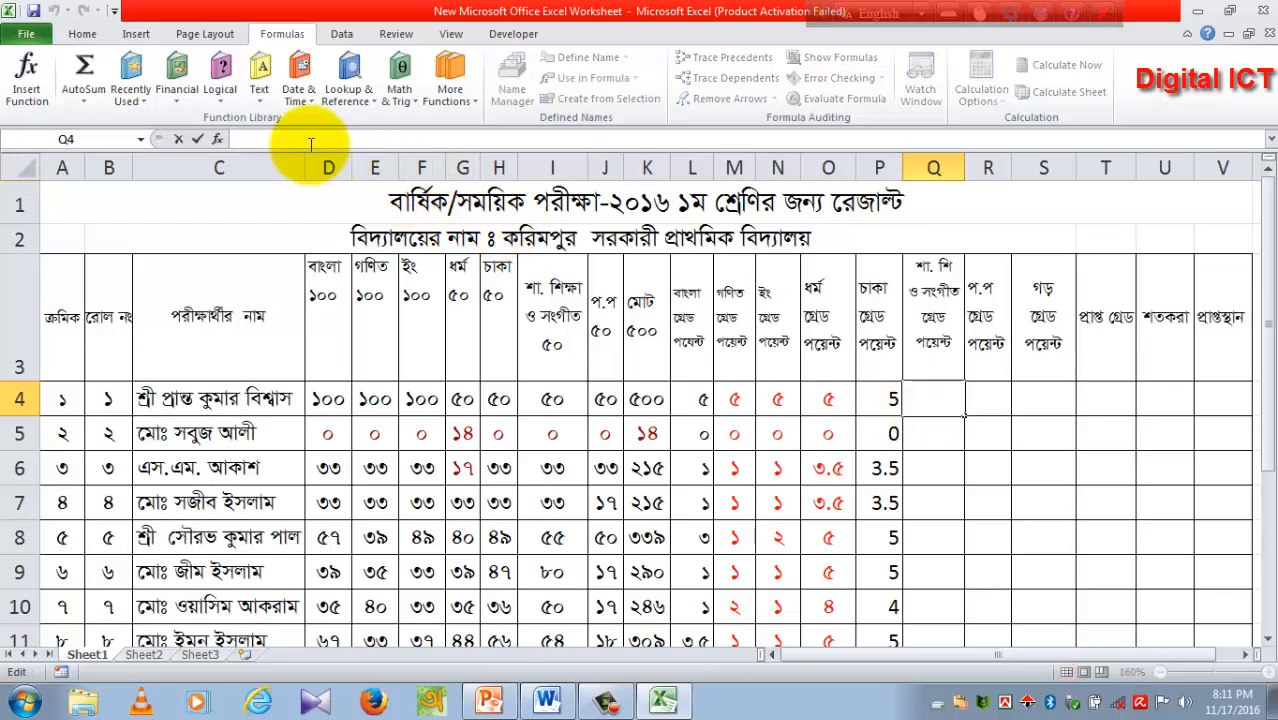
{"action": "key", "text": "ctrl+v"}
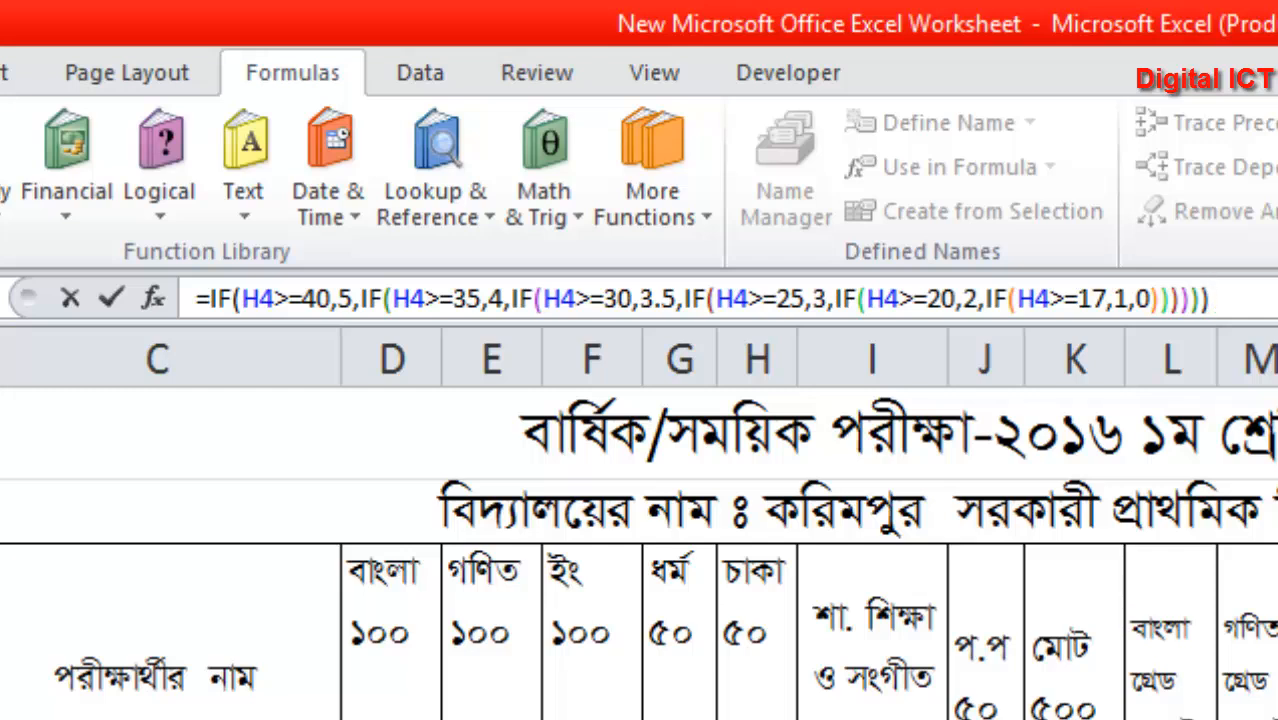
{"action": "left_click", "coordinate": [262, 299]}
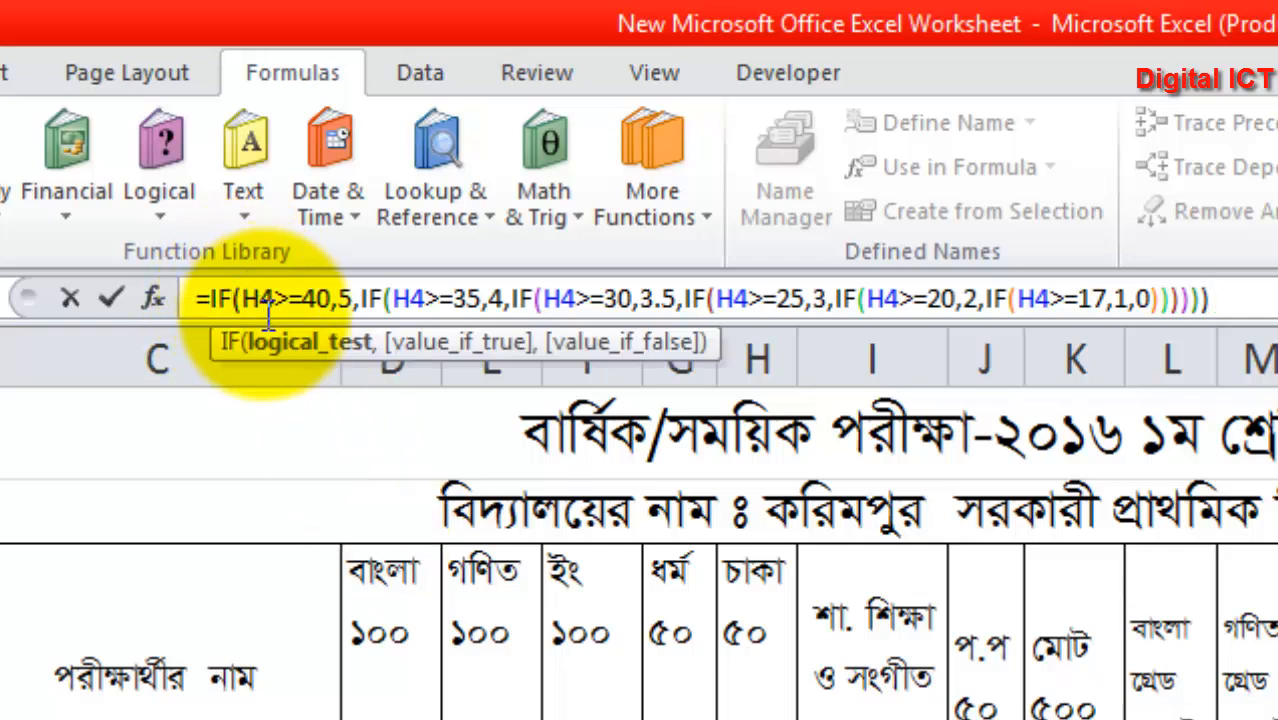
{"action": "key", "text": "Delete"}
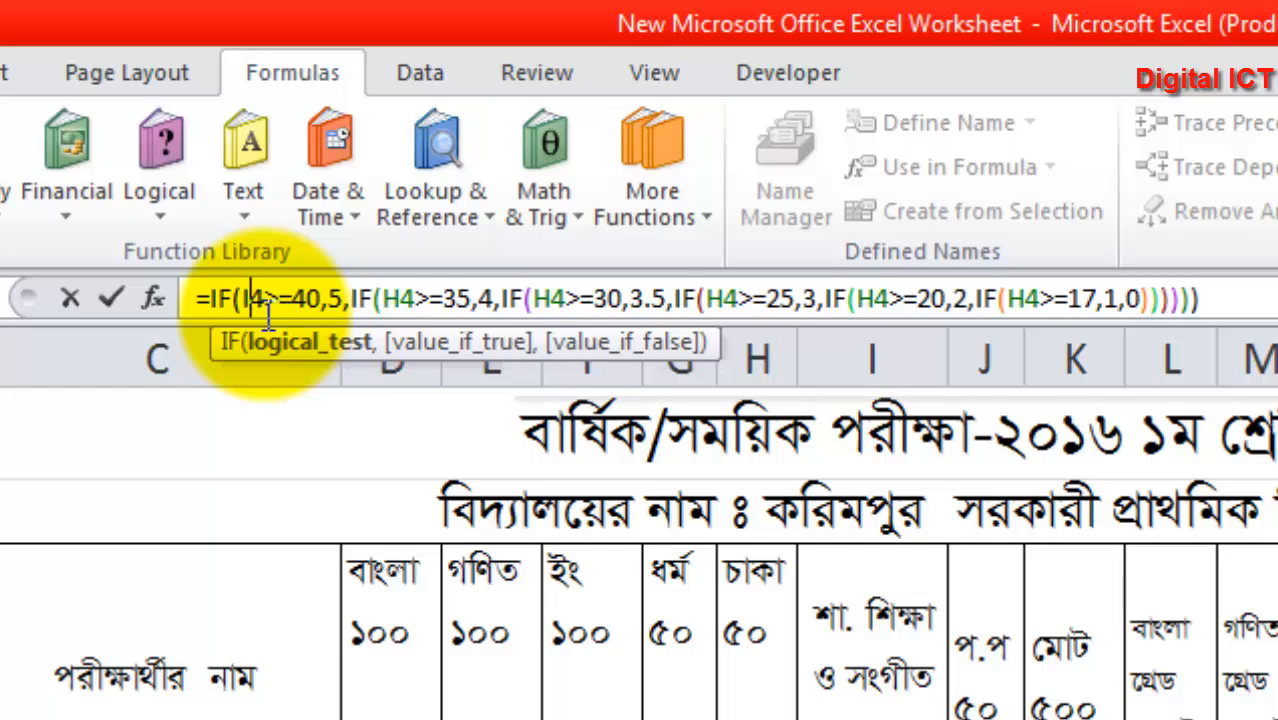
{"action": "type", "text": "I"}
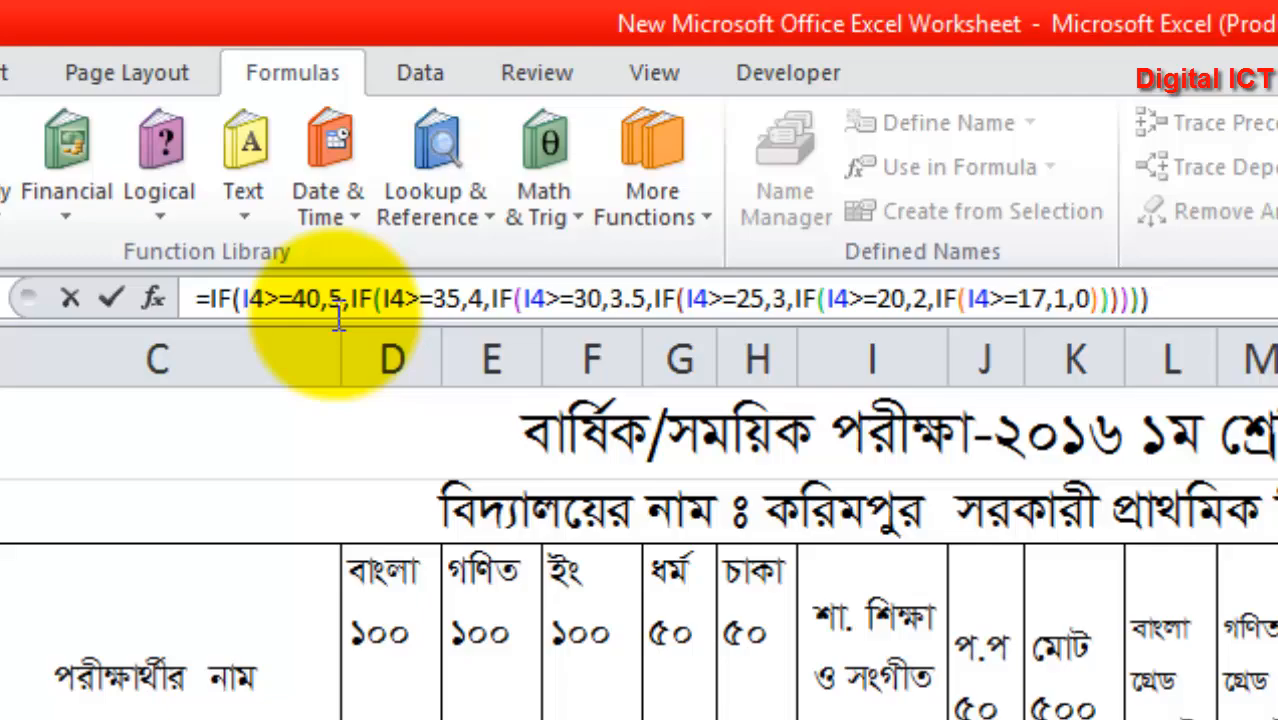
{"action": "key", "text": "Return"}
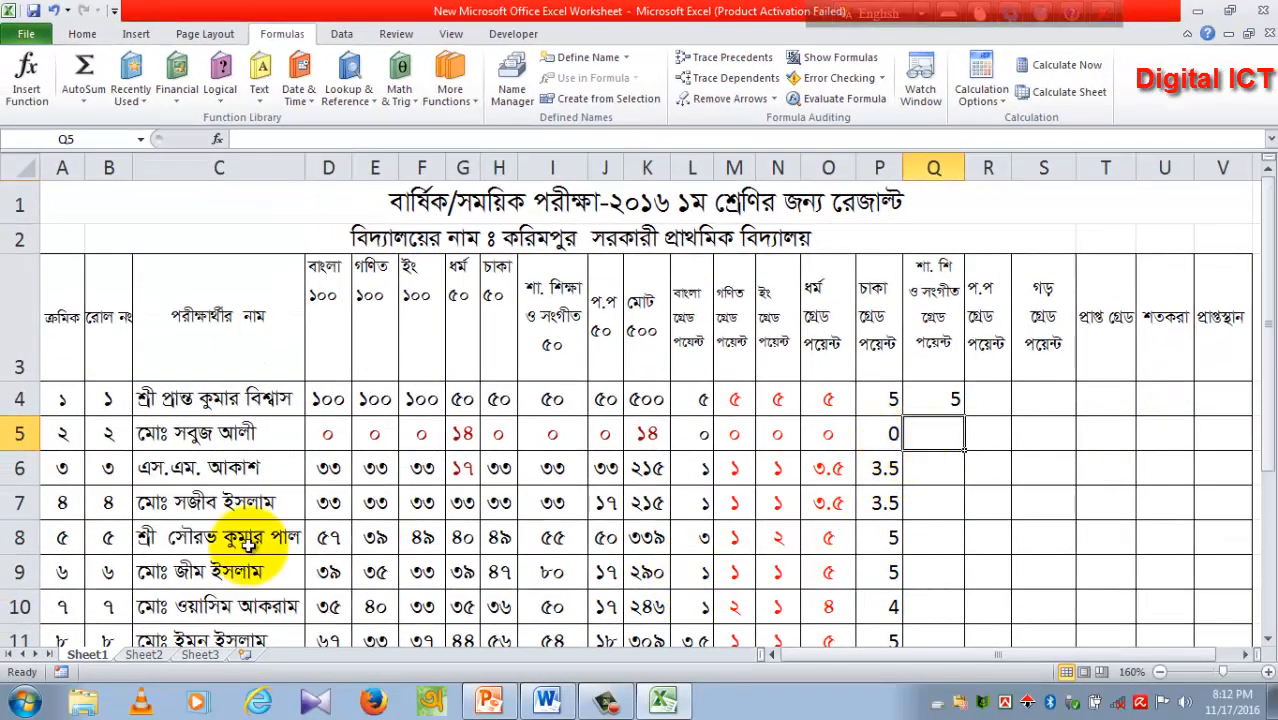
Fill the physical education and music grade point formula from Q4 down to Q13.
{"action": "left_click", "coordinate": [945, 398]}
{"action": "scroll", "coordinate": [945, 398], "scroll_direction": "down", "scroll_amount": 1}
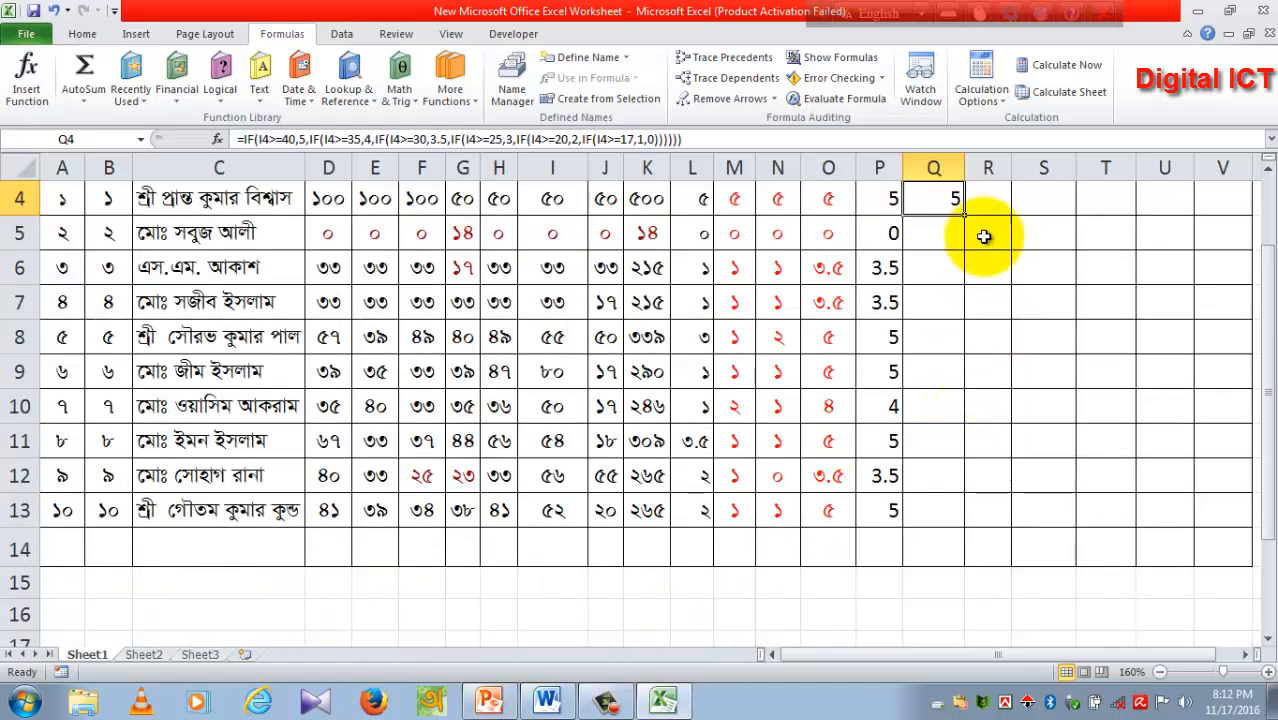
{"action": "left_click_drag", "start_coordinate": [964, 215], "coordinate": [944, 513]}
{"action": "scroll", "coordinate": [942, 511], "scroll_direction": "up", "scroll_amount": 1}
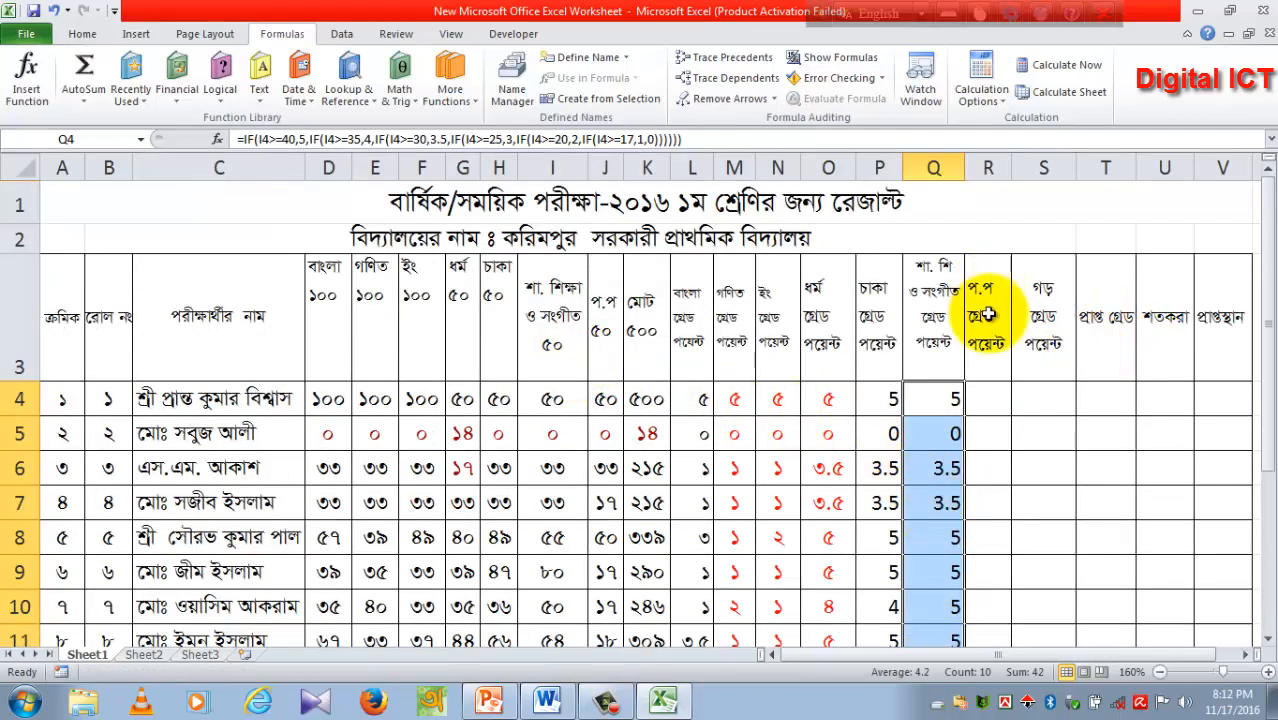
Paste the H4 grade formula into R4, the first প.প grade point cell, change every H4 reference to J4, and enter it.
{"action": "left_click", "coordinate": [990, 395]}
{"action": "left_click", "coordinate": [407, 139]}
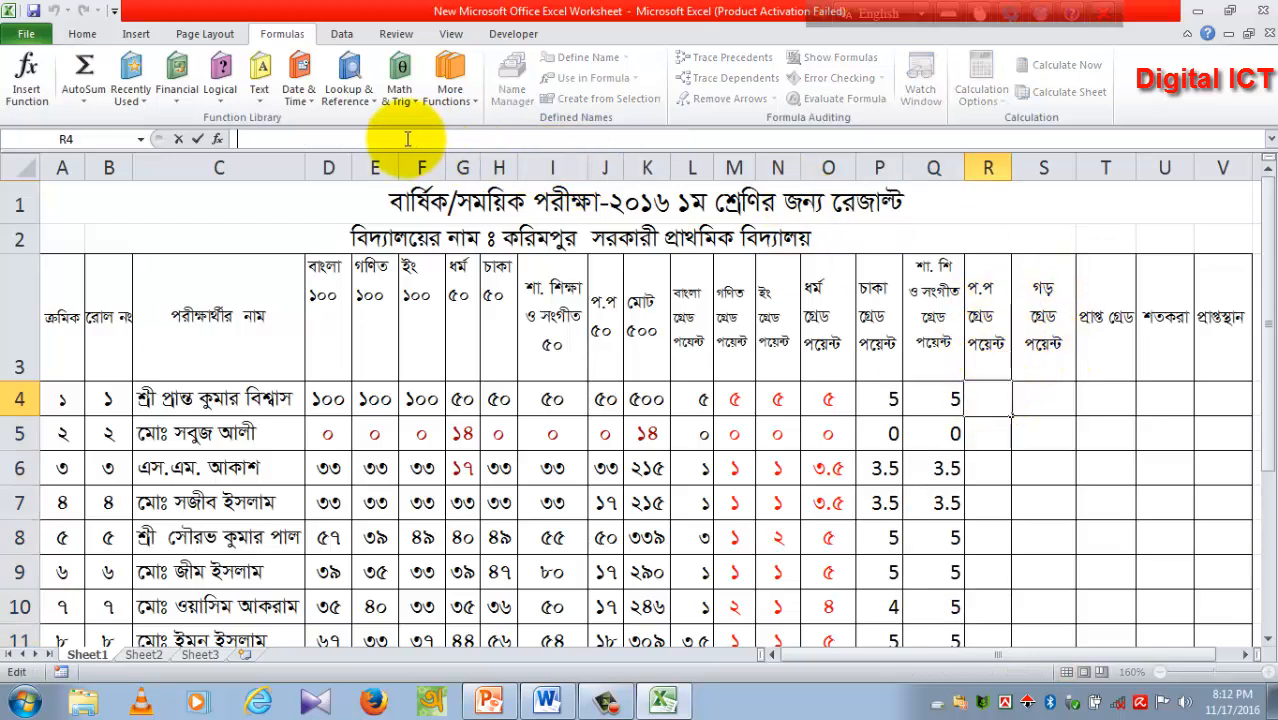
{"action": "type", "text": "=IF(H4>=40,5,IF(H4>=35,4,IF(H4>=30,3.5,IF(H4>=25,3,IF(H4>=20,2,IF(H4>=17,1,0))))))"}
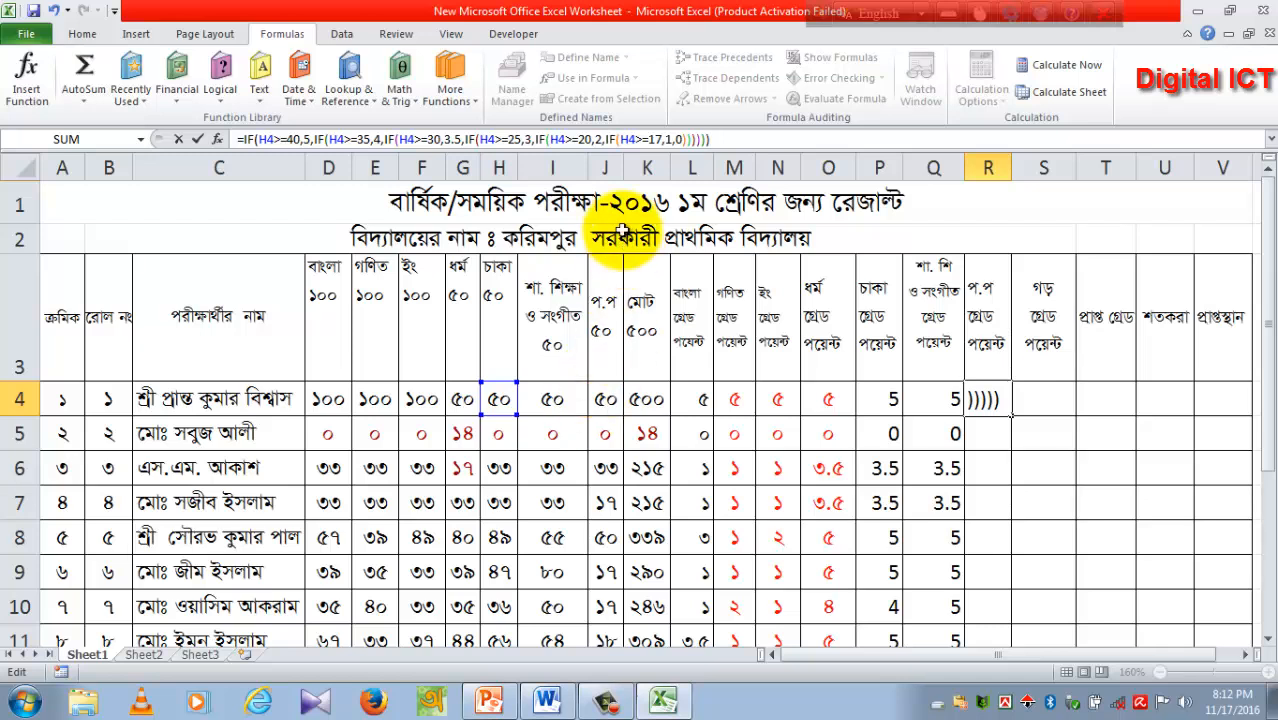
{"action": "left_click", "coordinate": [270, 138]}
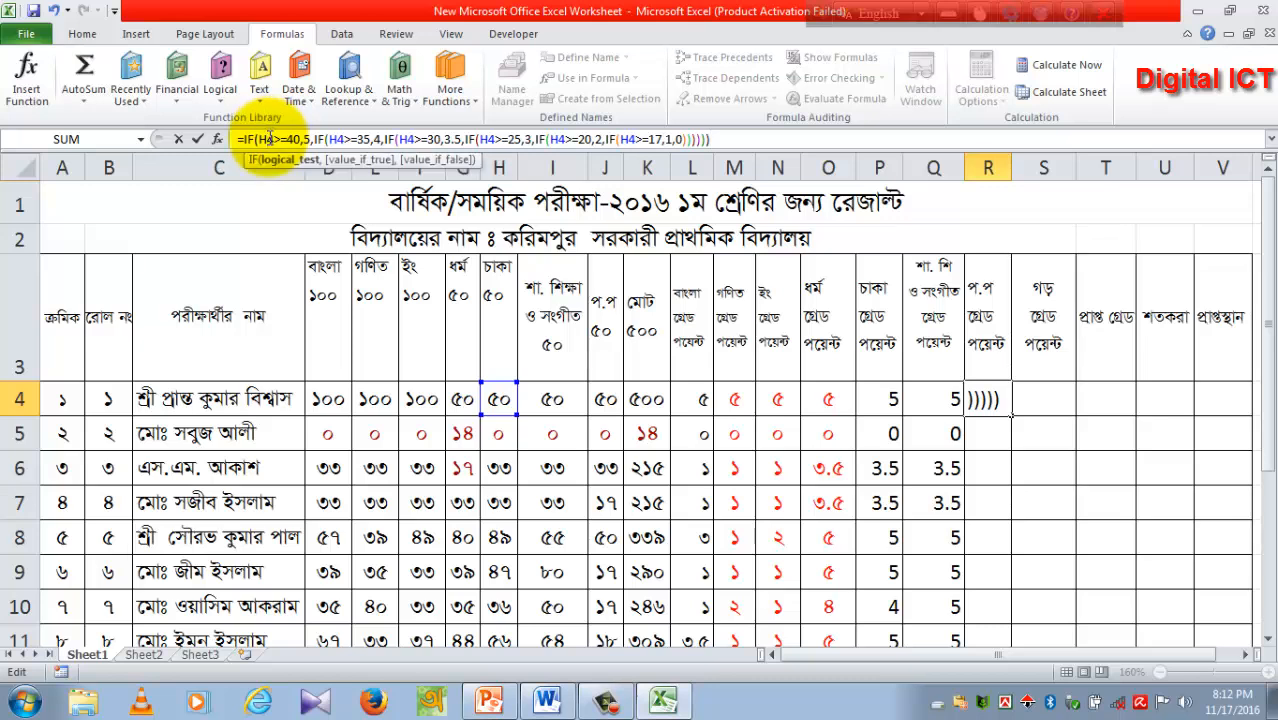
{"action": "key", "text": "BackSpace"}
{"action": "type", "text": "J"}
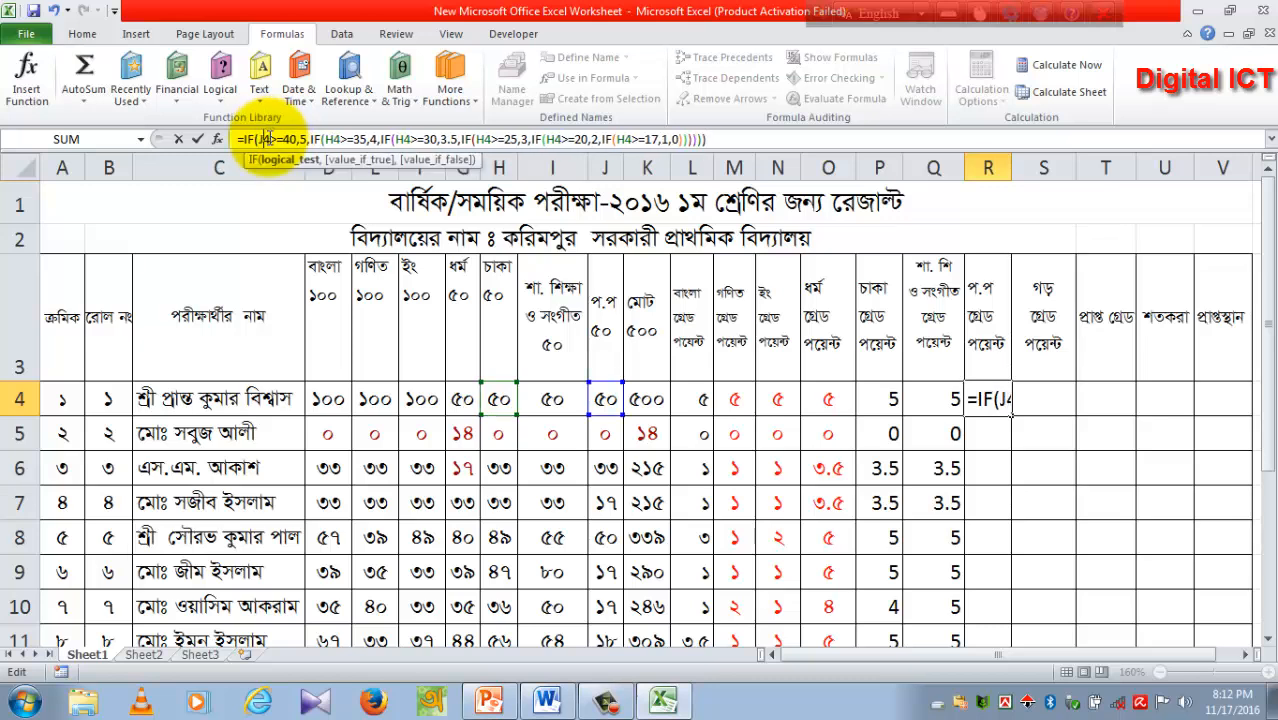
{"action": "left_click", "coordinate": [328, 139]}
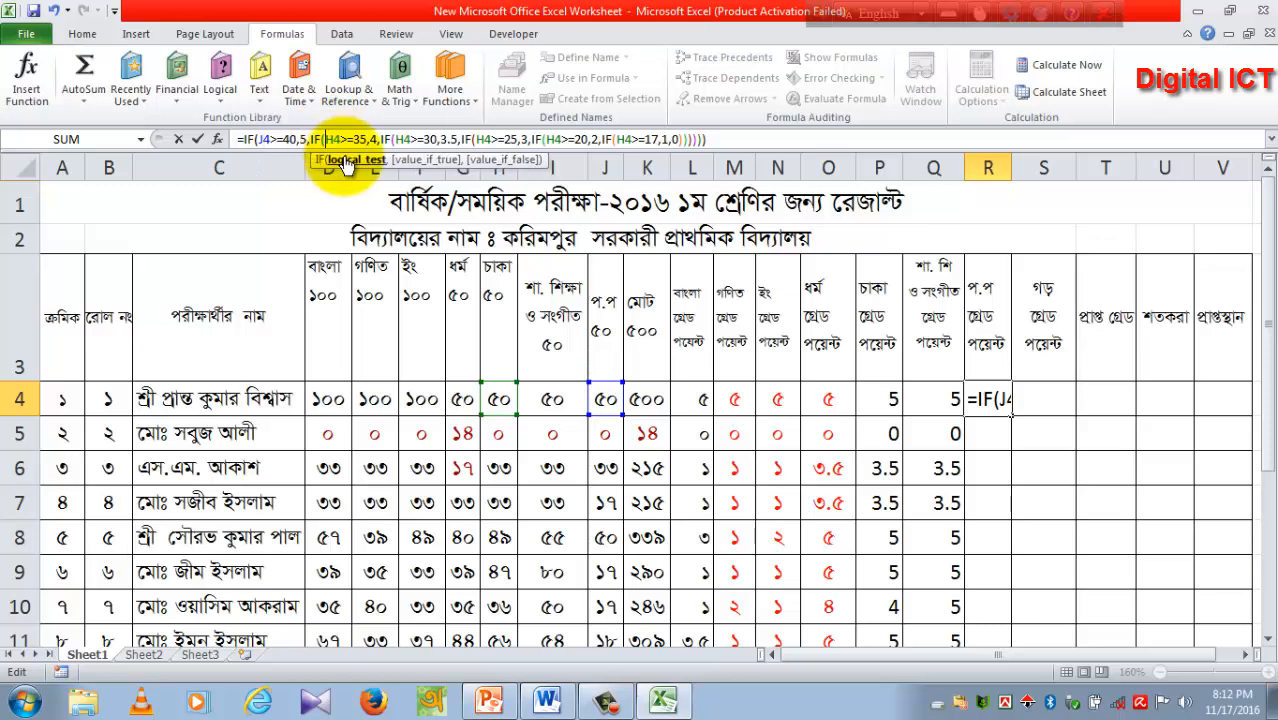
{"action": "key", "text": "Delete"}
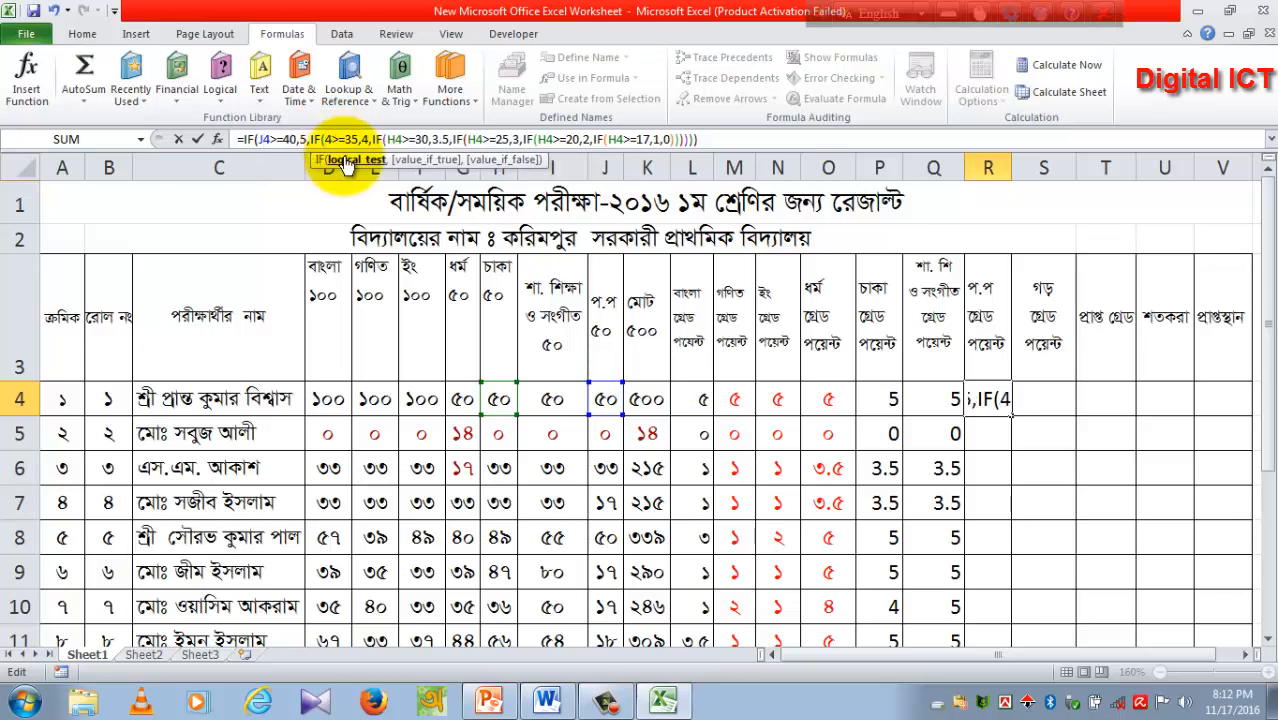
{"action": "type", "text": "J"}
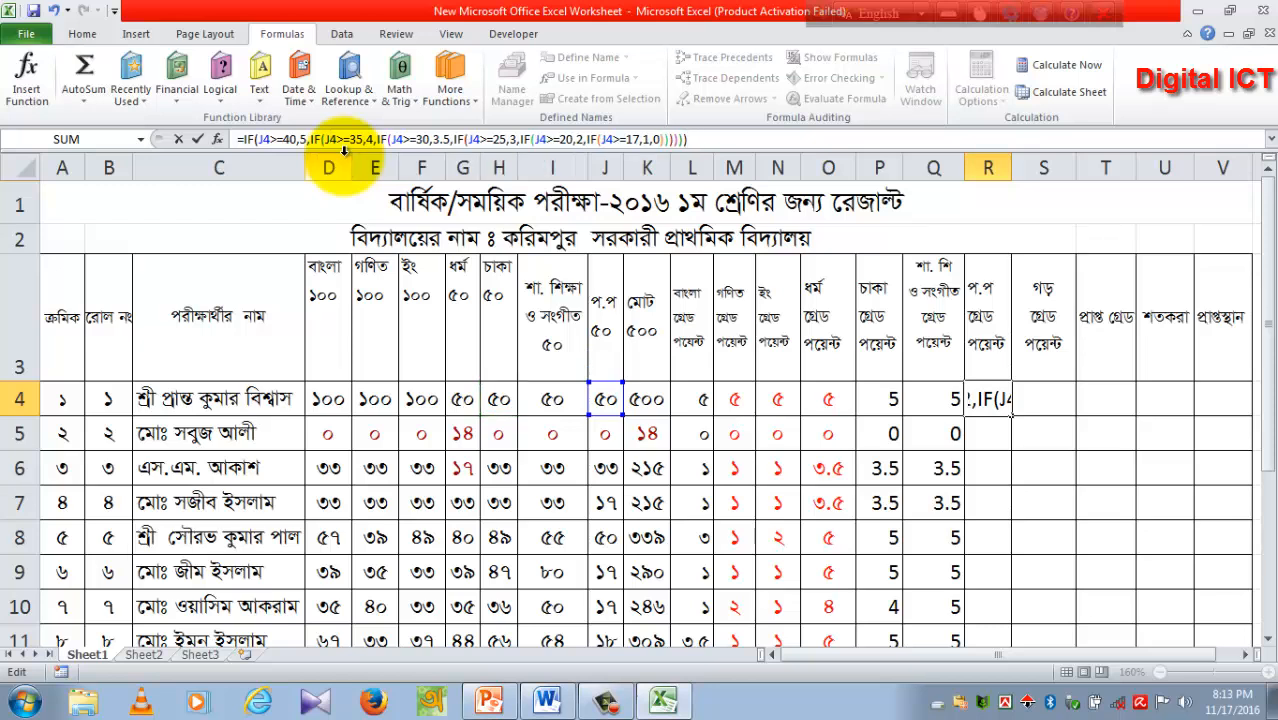
{"action": "key", "text": "Return"}
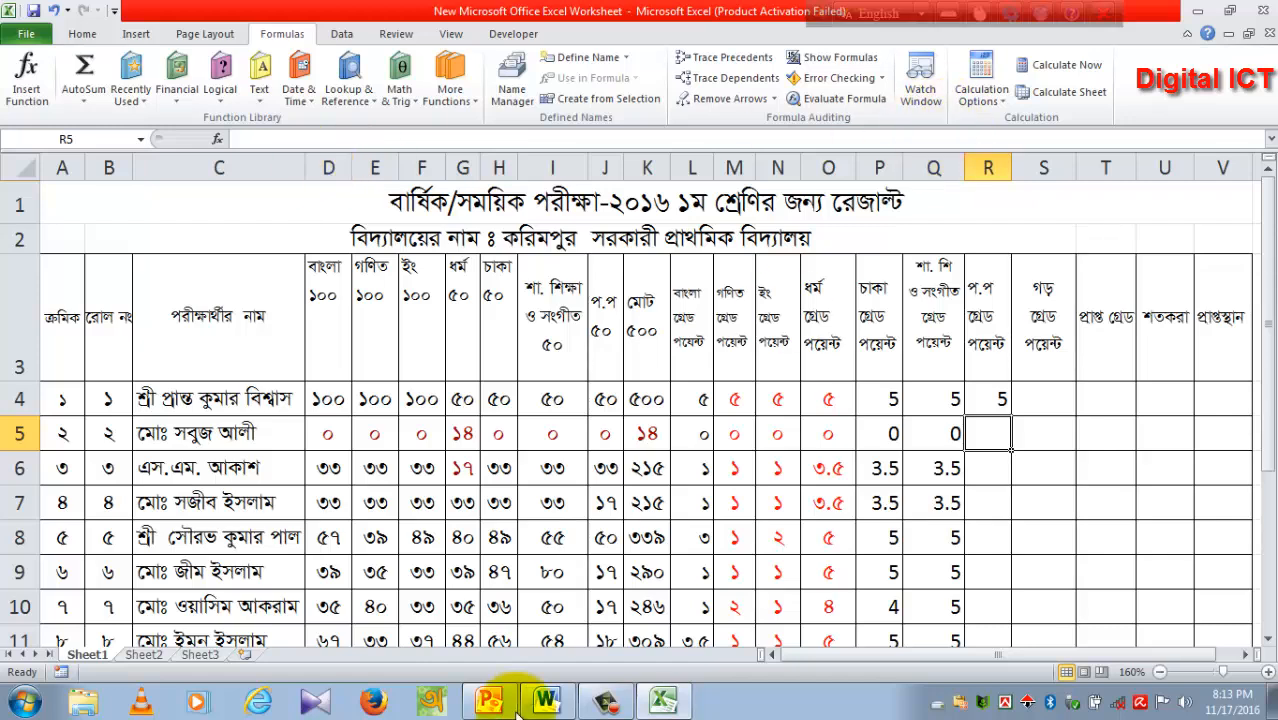
Fill the প.প grade point formula from R4 down to R13.
{"action": "left_click", "coordinate": [990, 400]}
{"action": "scroll", "coordinate": [990, 400], "scroll_direction": "down", "scroll_amount": 1}
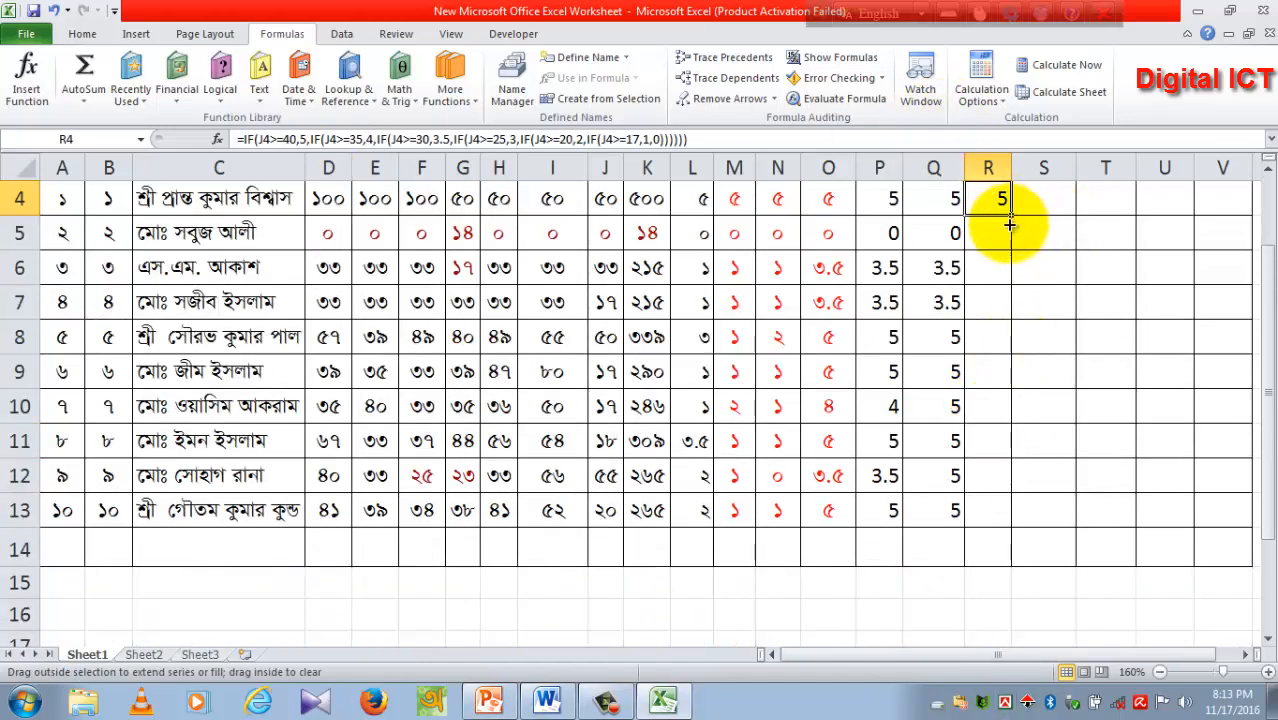
{"action": "left_click_drag", "start_coordinate": [1010, 226], "coordinate": [998, 500]}
{"action": "scroll", "coordinate": [980, 345], "scroll_direction": "up", "scroll_amount": 1}
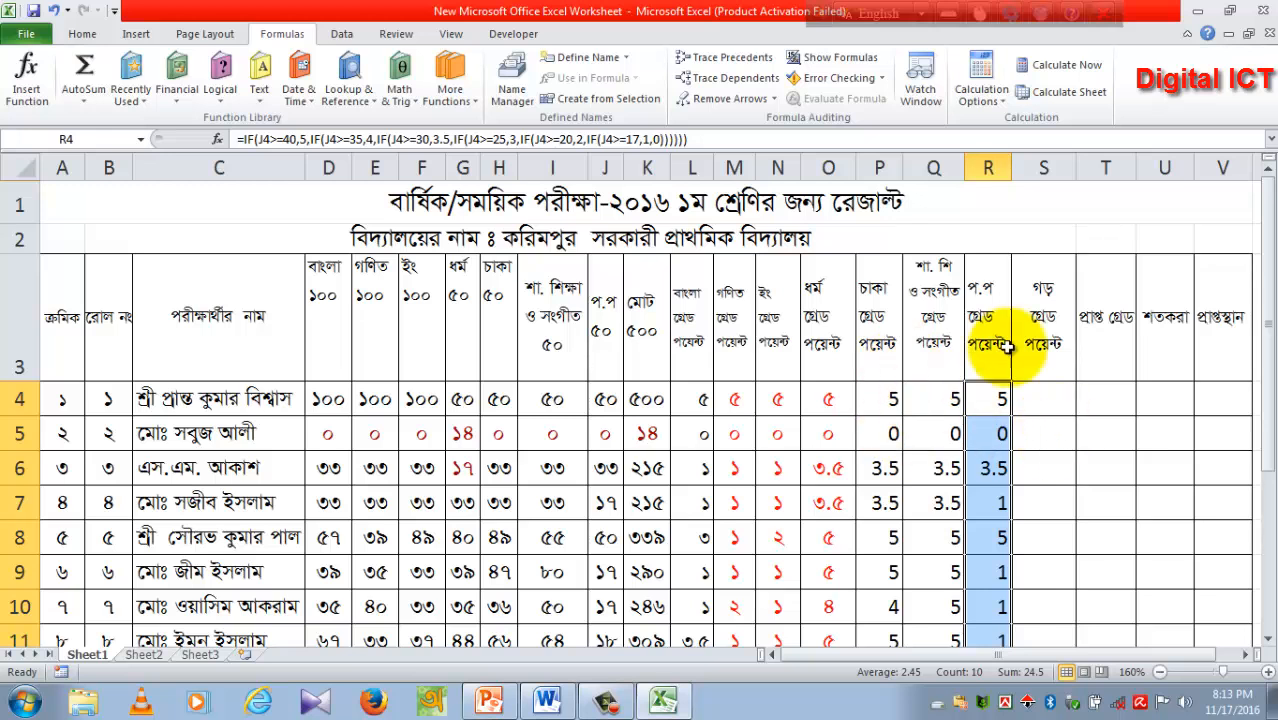
Enter the formula =AVERAGE(L4:R4) in S4, the first cell of the গড় (average) grade point column.
{"action": "left_click", "coordinate": [1053, 392]}
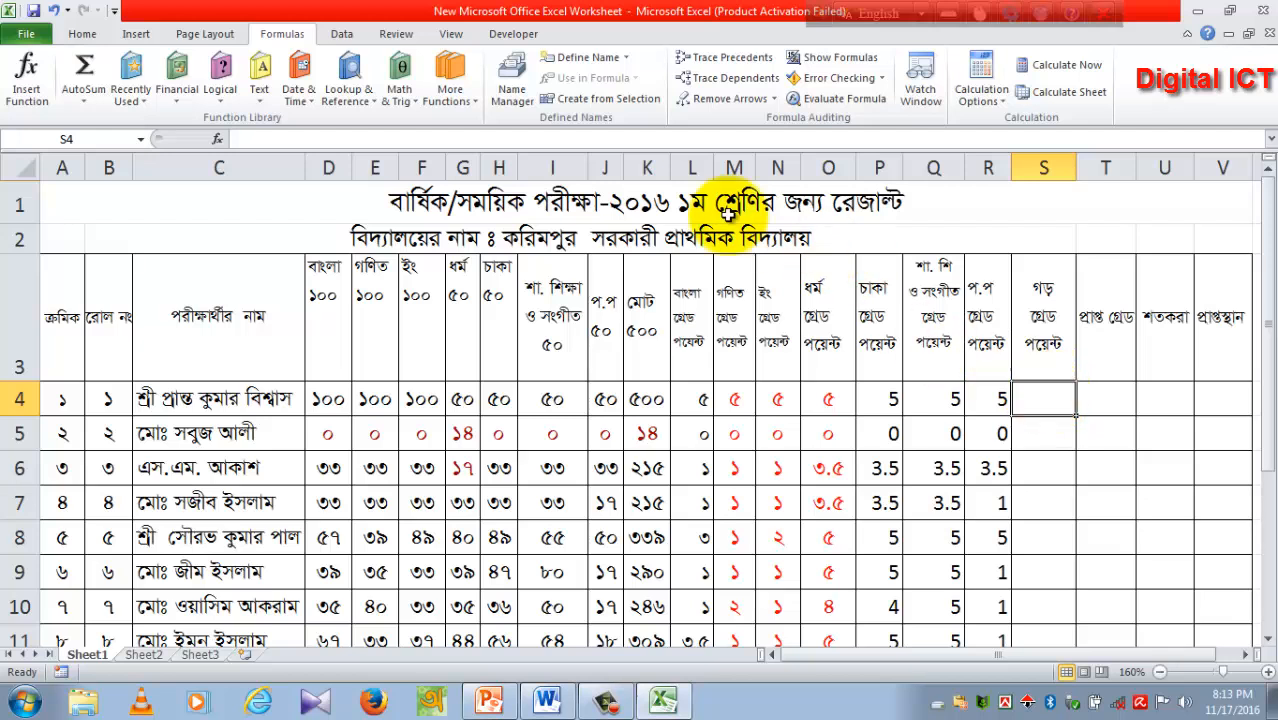
{"action": "left_click", "coordinate": [268, 143]}
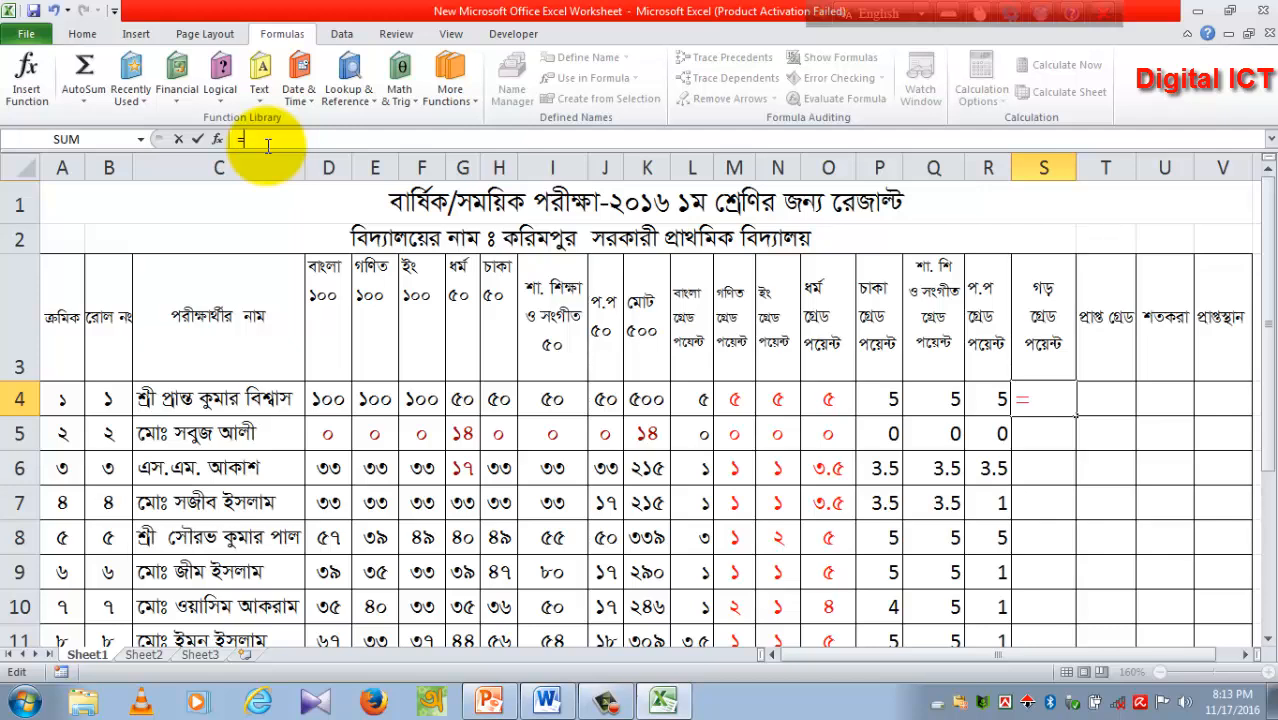
{"action": "type", "text": "=A"}
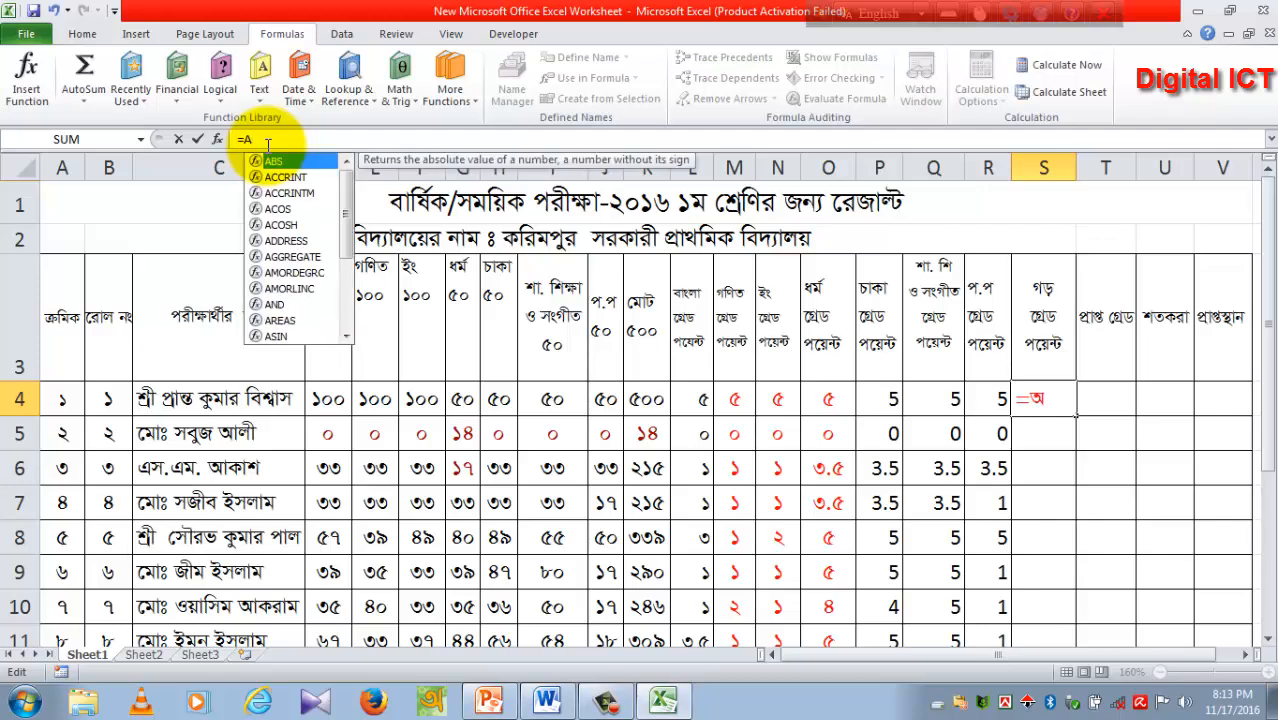
{"action": "type", "text": "VER"}
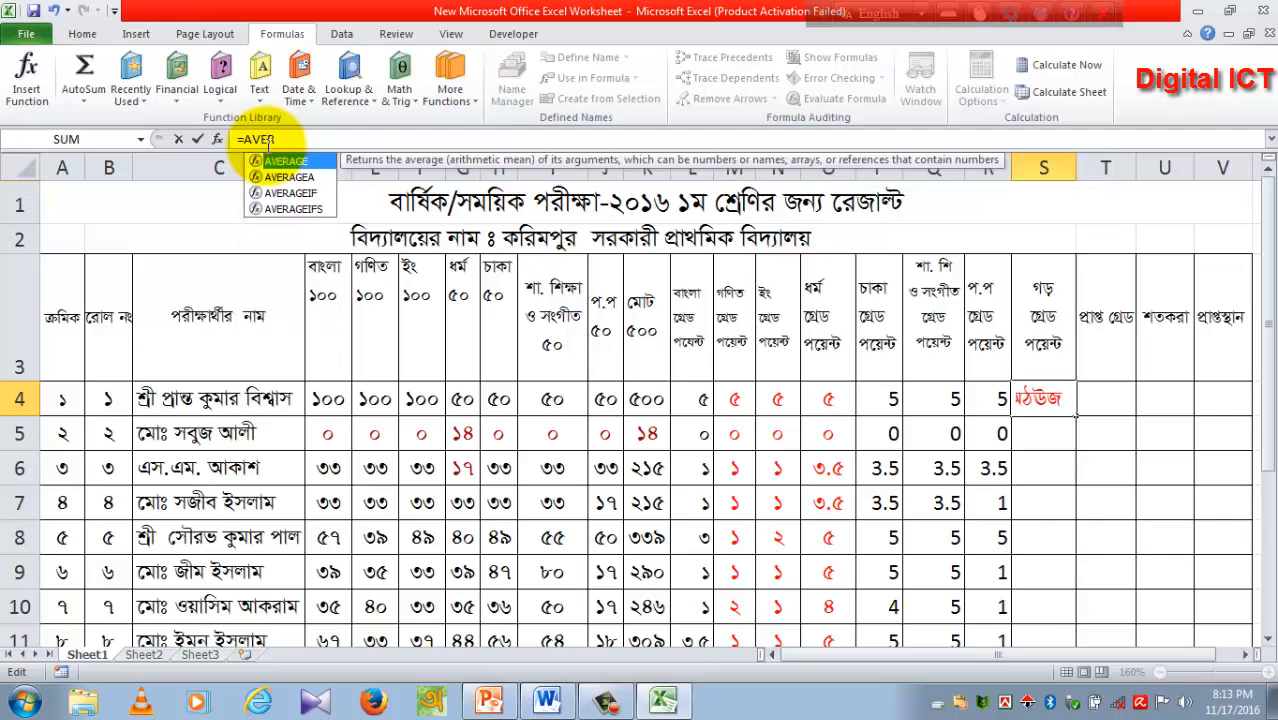
{"action": "left_click", "coordinate": [287, 136]}
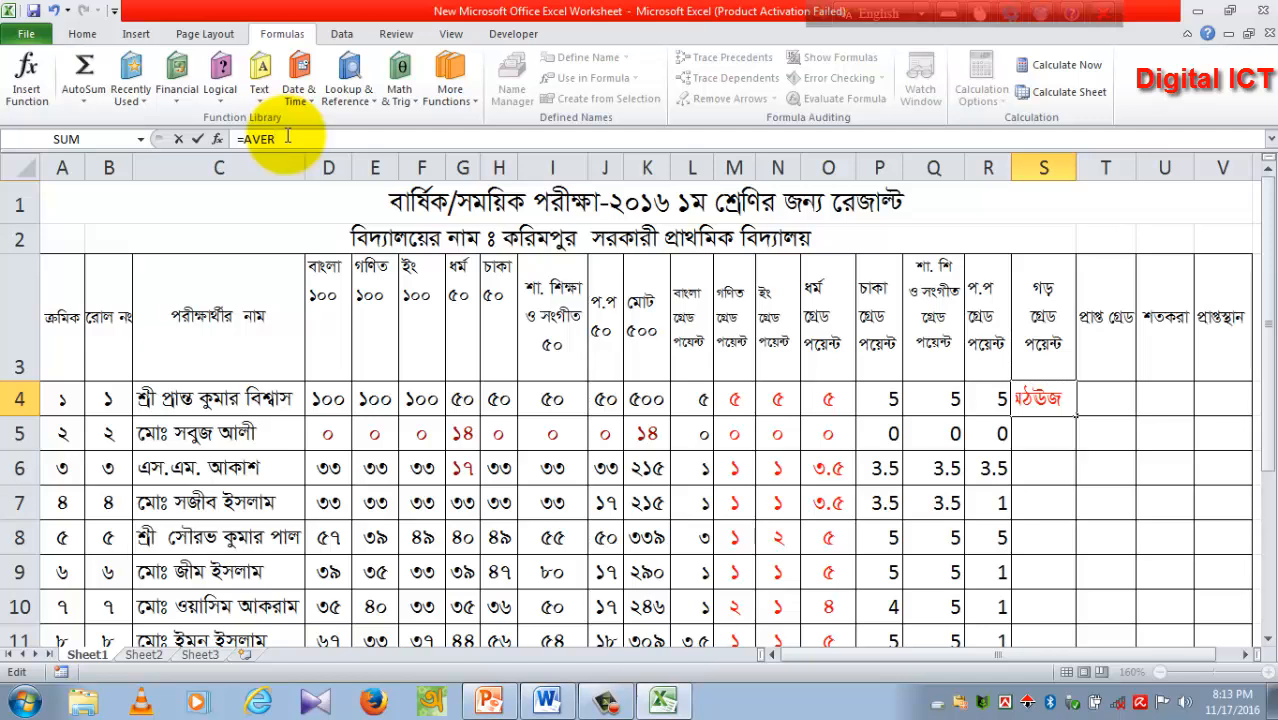
{"action": "type", "text": "AGE"}
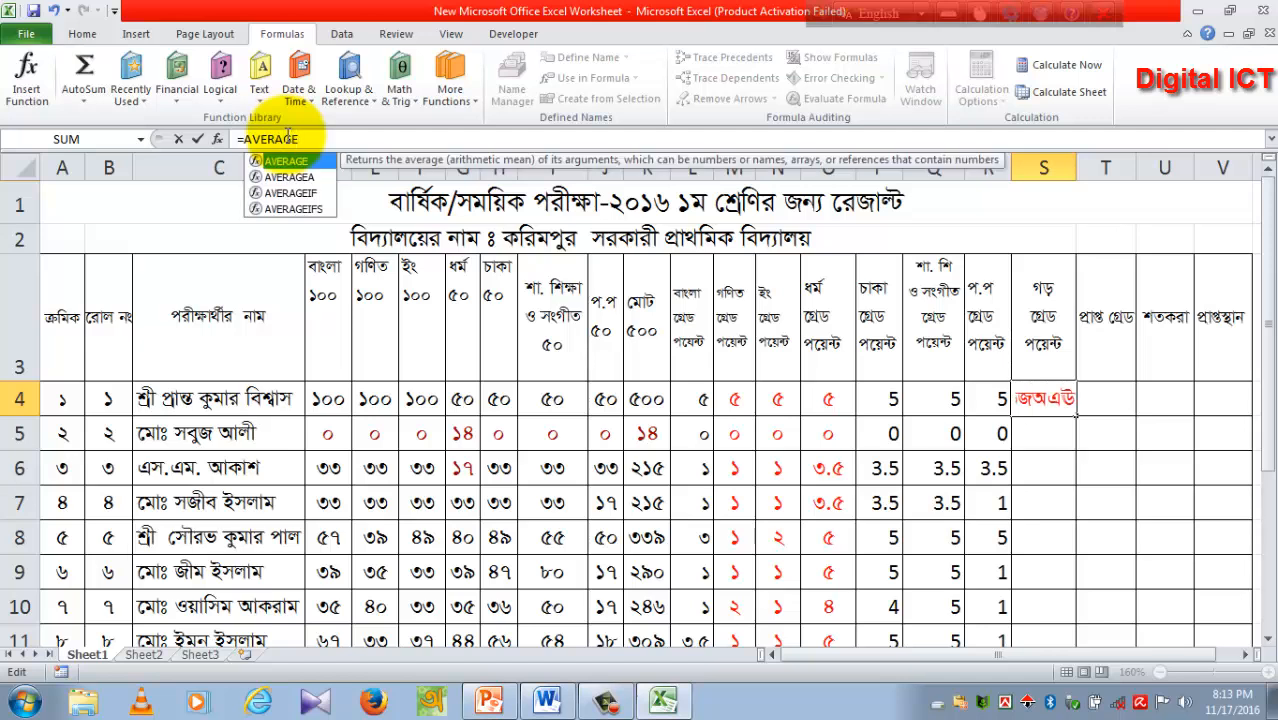
{"action": "type", "text": "("}
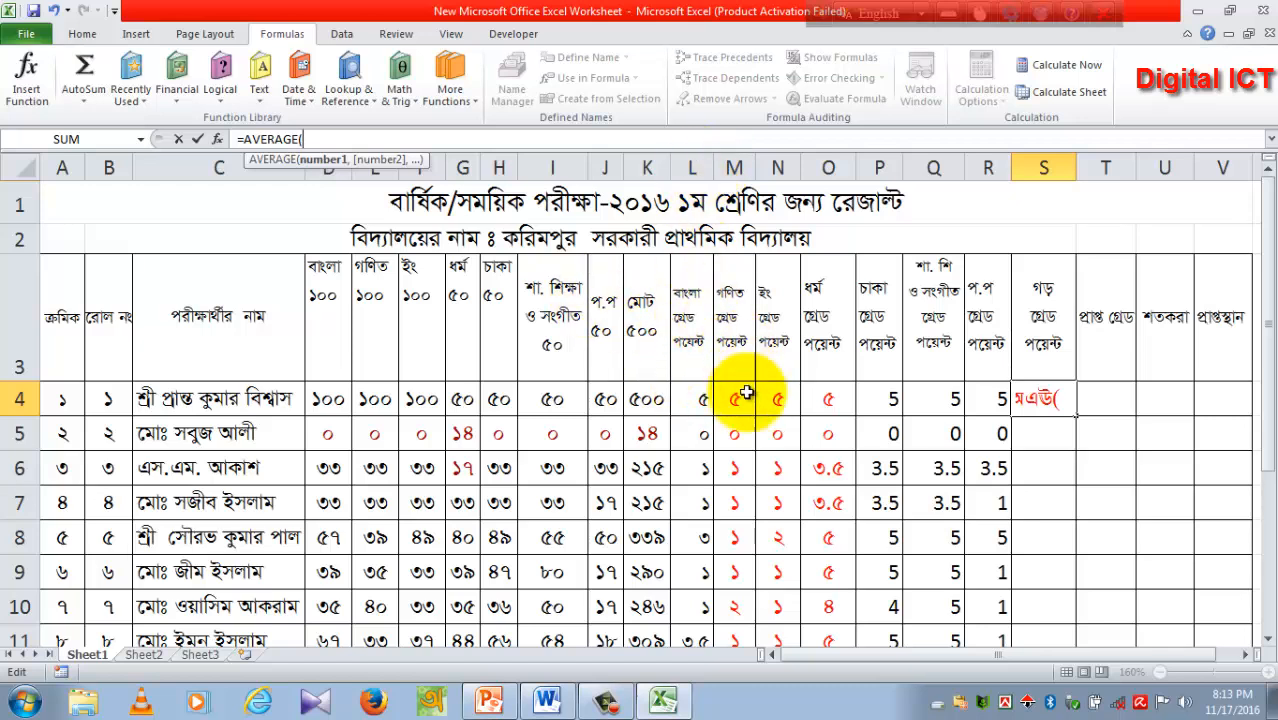
{"action": "left_click", "coordinate": [690, 398]}
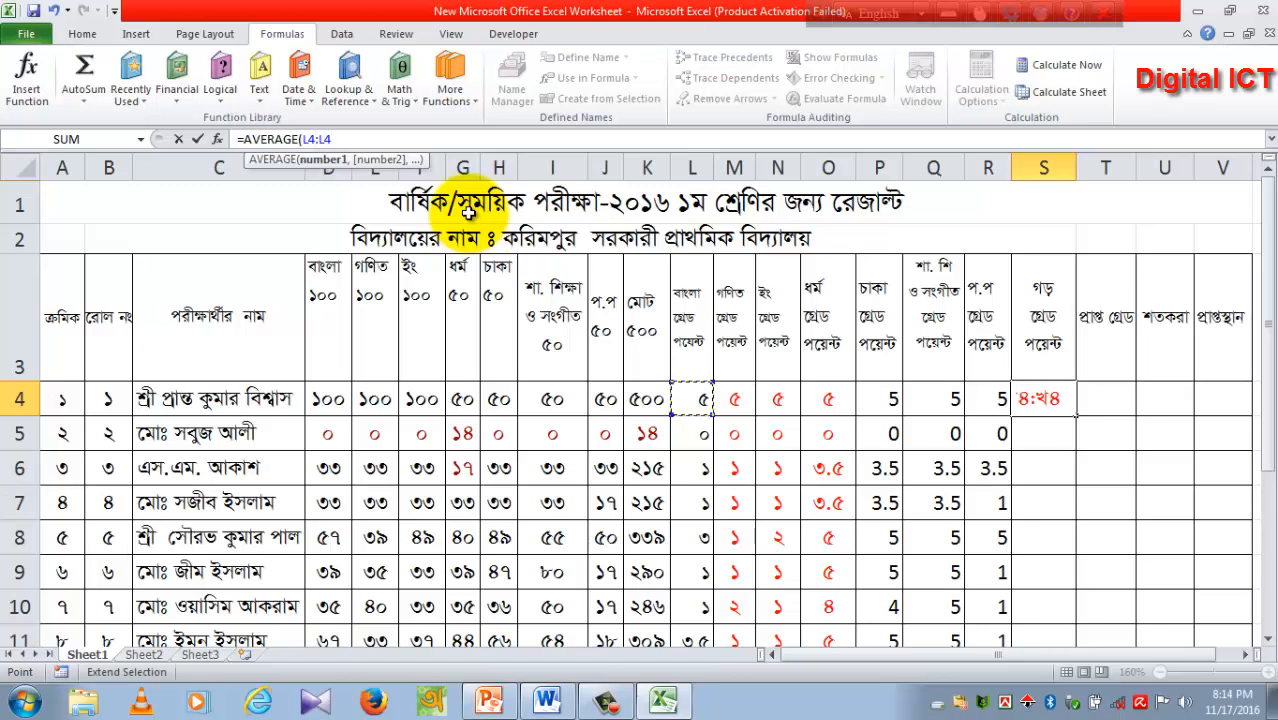
{"action": "key", "text": "BackSpace"}
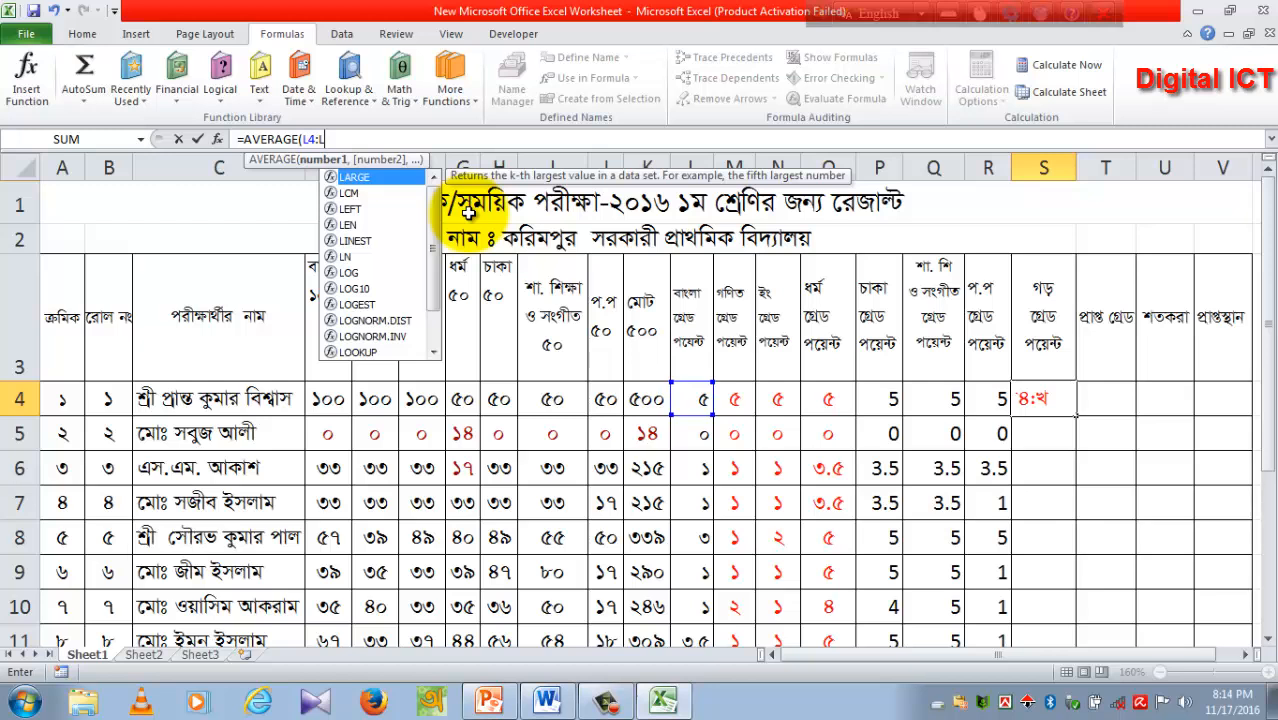
{"action": "key", "text": "BackSpace"}
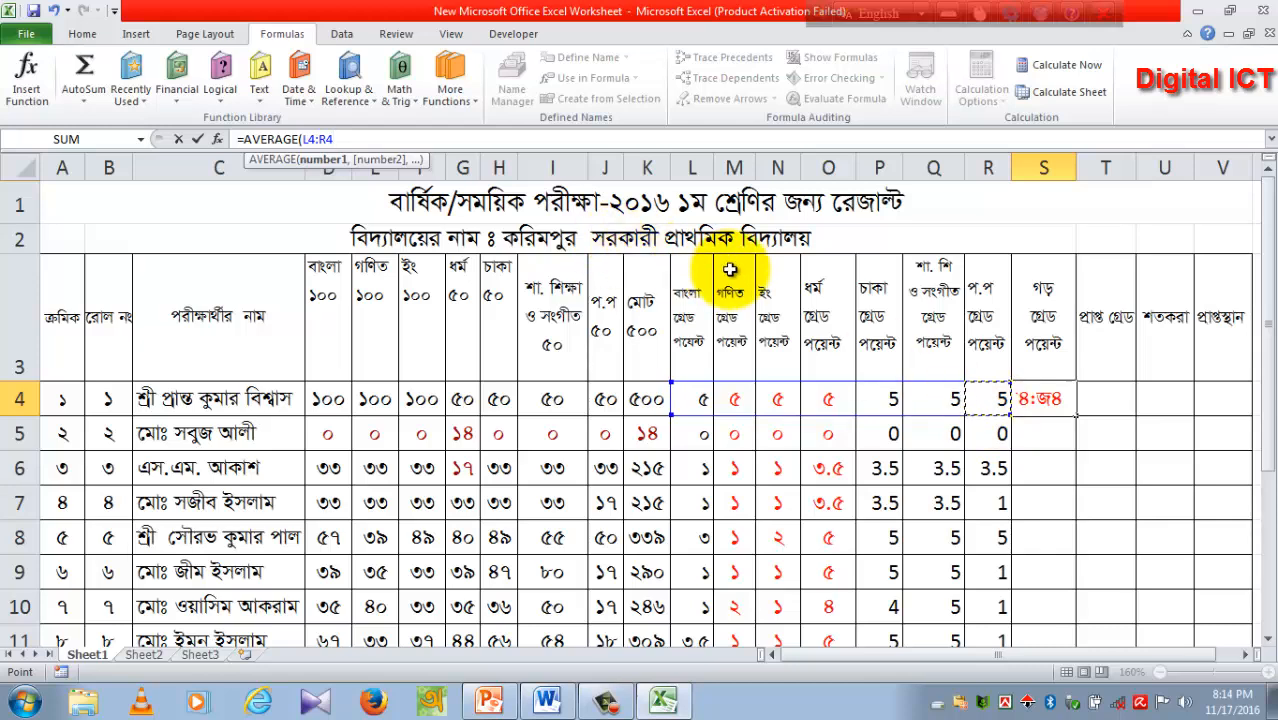
{"action": "key", "text": "Return"}
{"action": "key", "text": "Down"}
{"action": "key", "text": "Down"}
{"action": "key", "text": "Down"}
{"action": "key", "text": "Down"}
{"action": "key", "text": "Down"}
{"action": "key", "text": "Down"}
{"action": "key", "text": "Down"}
{"action": "key", "text": "Down"}
{"action": "type", "text": "0"}
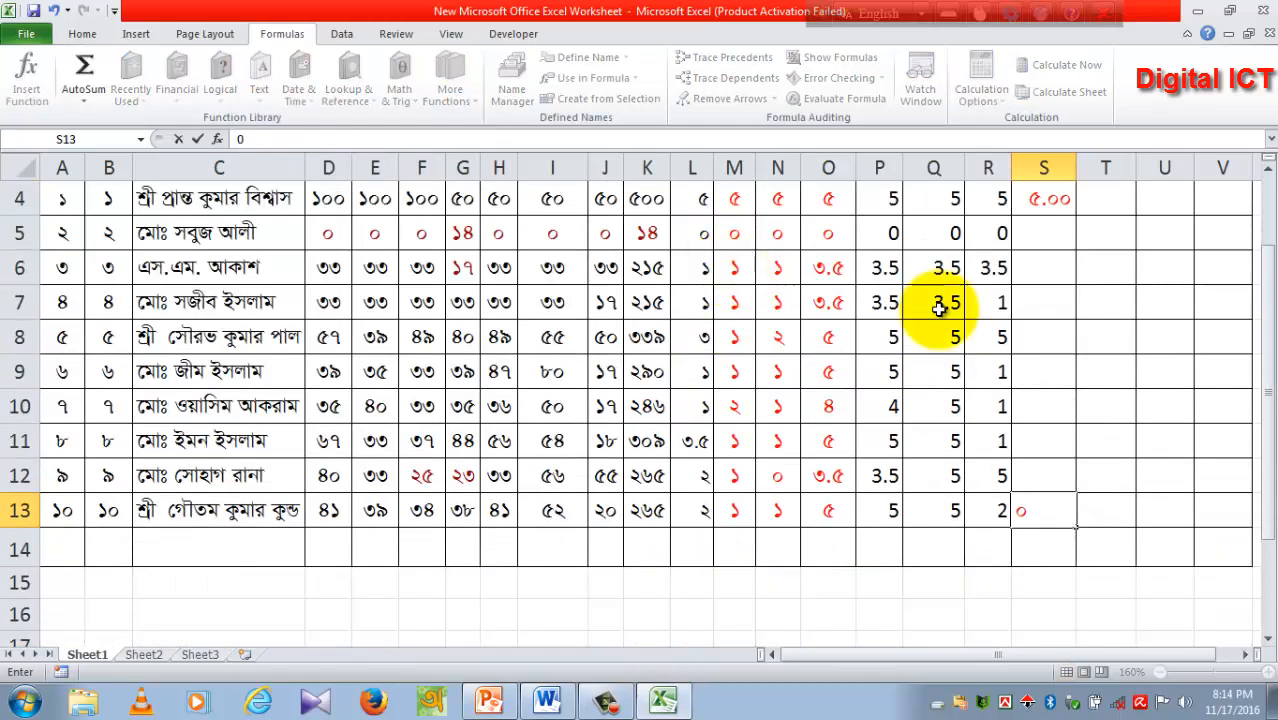
{"action": "scroll", "coordinate": [940, 308], "scroll_direction": "up", "scroll_amount": 1}
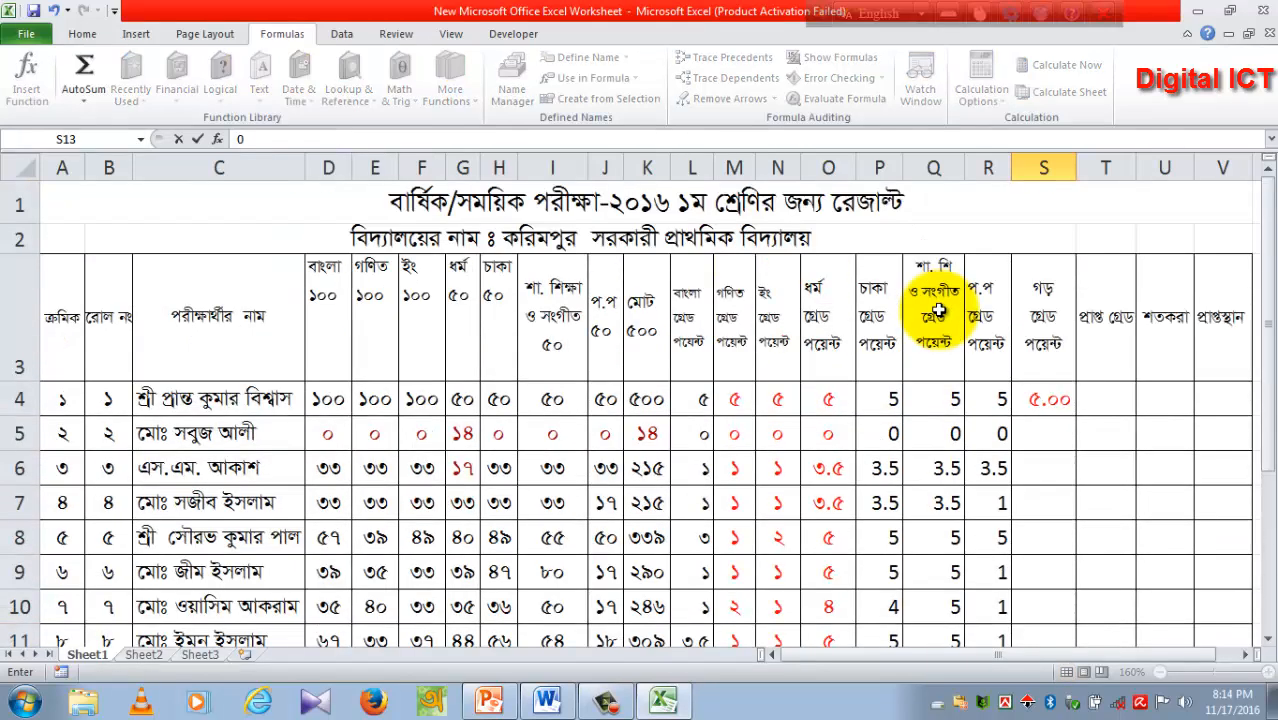
Reconfirm the =AVERAGE(L4:R4) formula in S4 and fill it down to S13.
{"action": "left_click", "coordinate": [354, 146]}
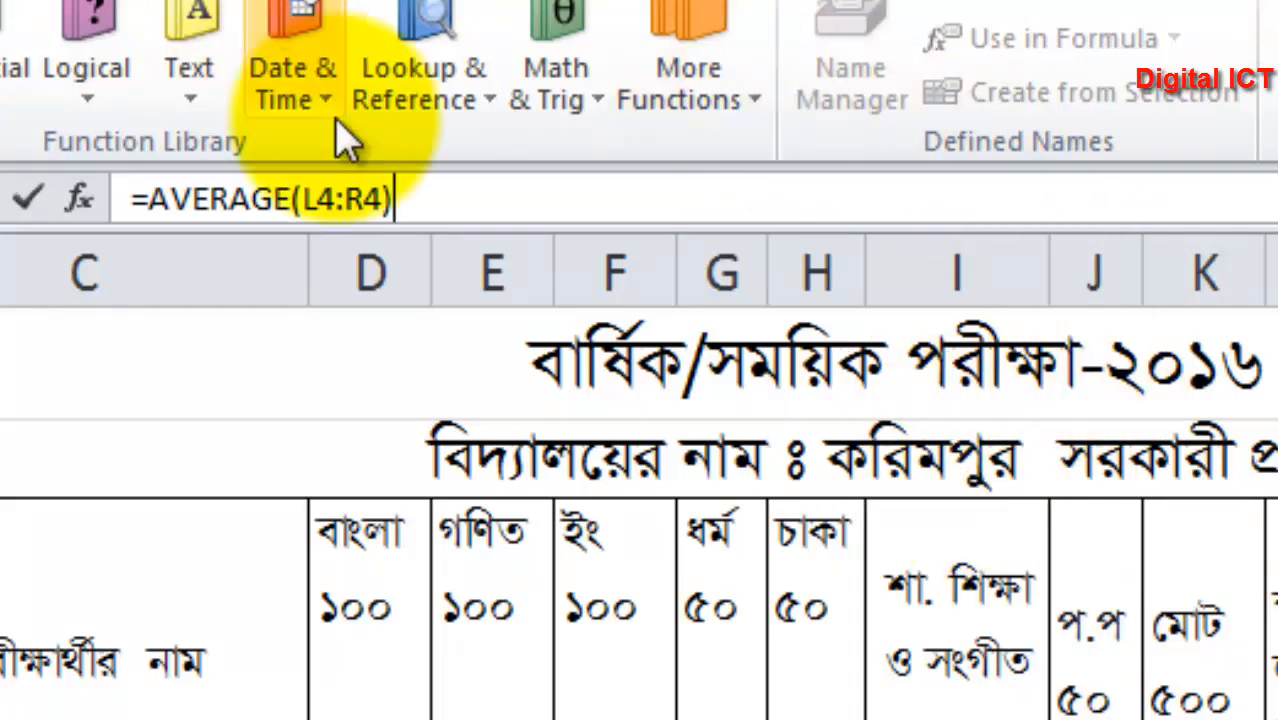
{"action": "left_click", "coordinate": [478, 196]}
{"action": "key", "text": "Return"}
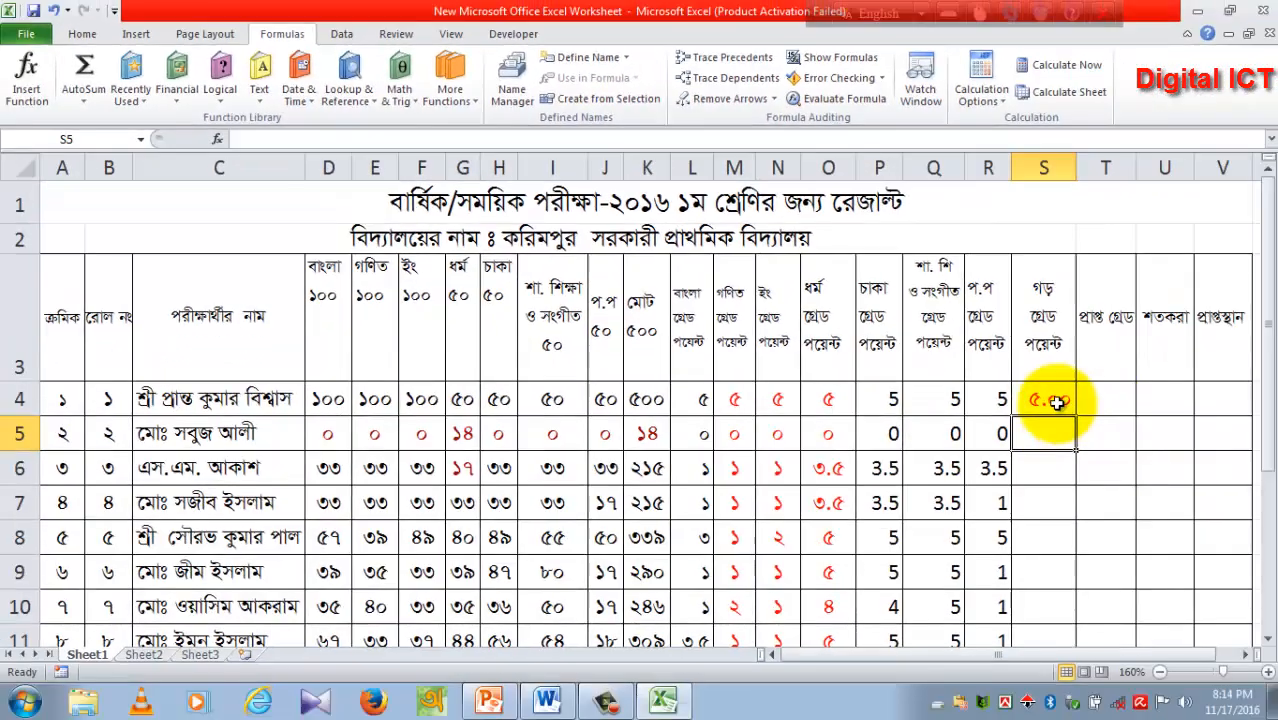
{"action": "left_click", "coordinate": [1058, 400]}
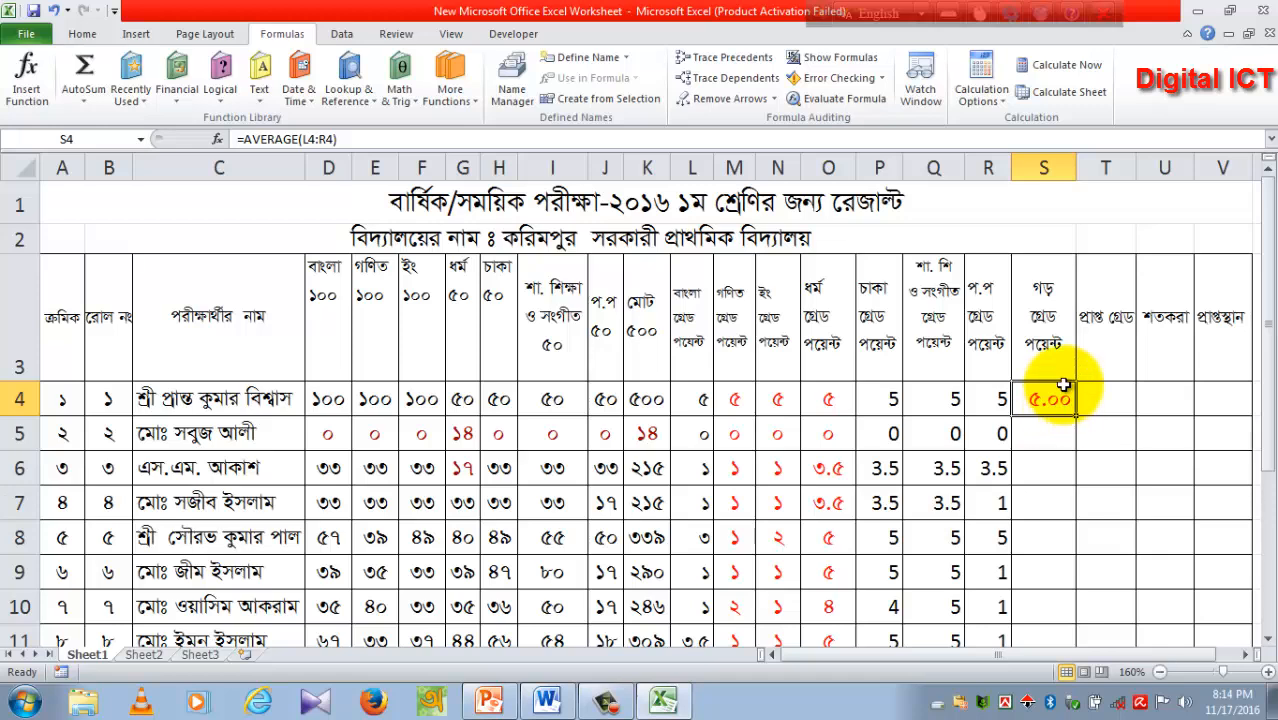
{"action": "scroll", "coordinate": [1060, 300], "scroll_direction": "down", "scroll_amount": 1}
{"action": "left_click_drag", "start_coordinate": [1075, 214], "coordinate": [1062, 527]}
{"action": "scroll", "coordinate": [925, 381], "scroll_direction": "up", "scroll_amount": 1}
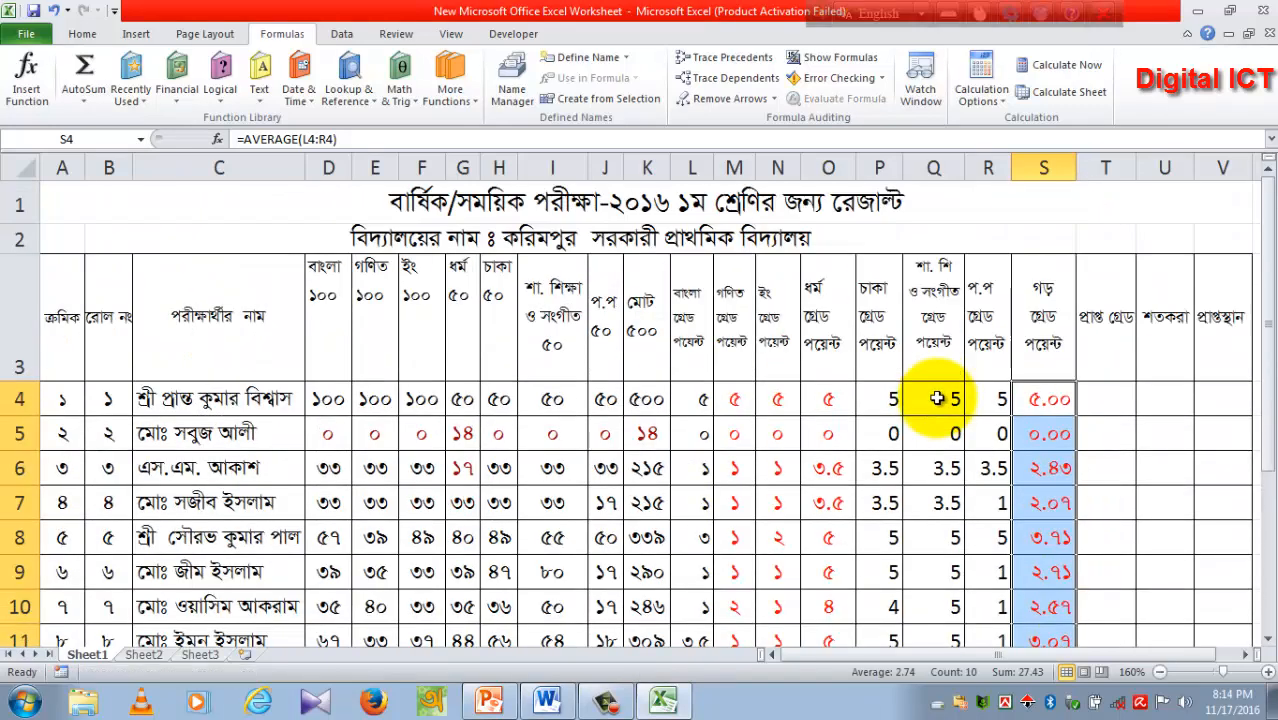
Bring the IF(OR) letter grade formula from the Word document into T4, testing L4 to S4 for "Fail" and grading S4 from A+ to D, and enter it.
{"action": "left_click", "coordinate": [1100, 395]}
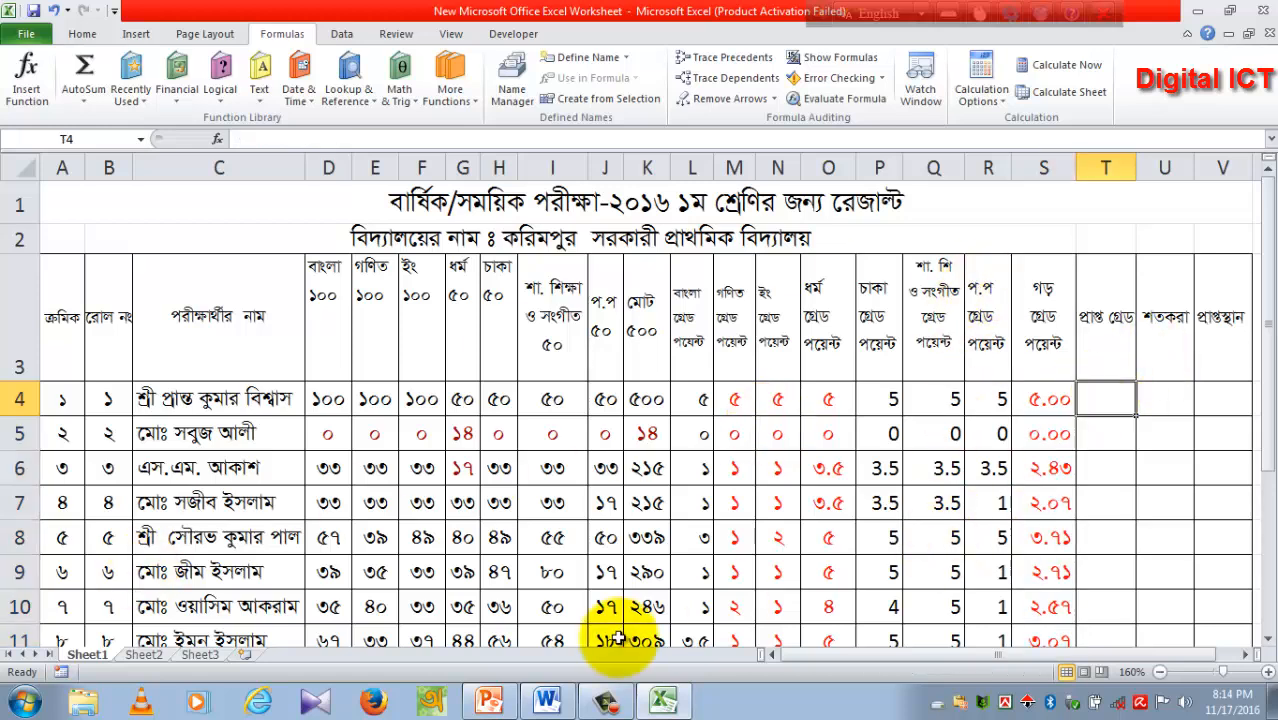
{"action": "left_click", "coordinate": [558, 698]}
{"action": "scroll", "coordinate": [595, 565], "scroll_direction": "down", "scroll_amount": 1}
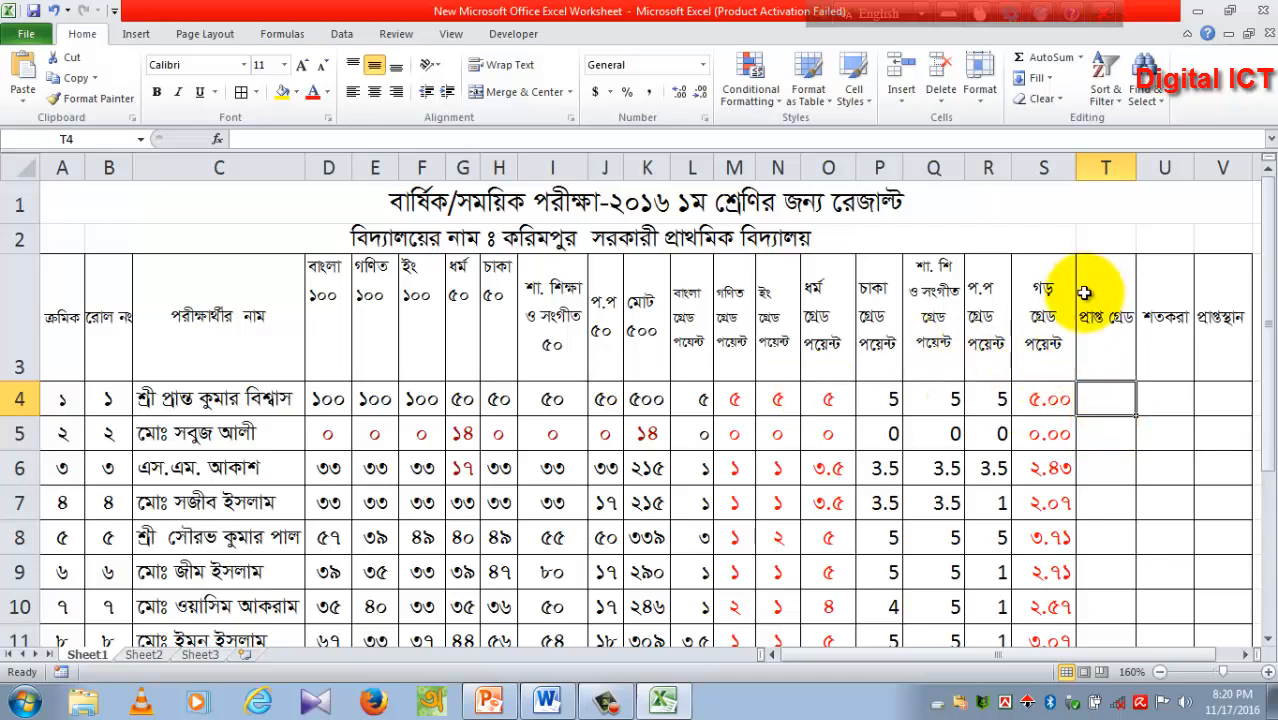
{"action": "left_click", "coordinate": [551, 701]}
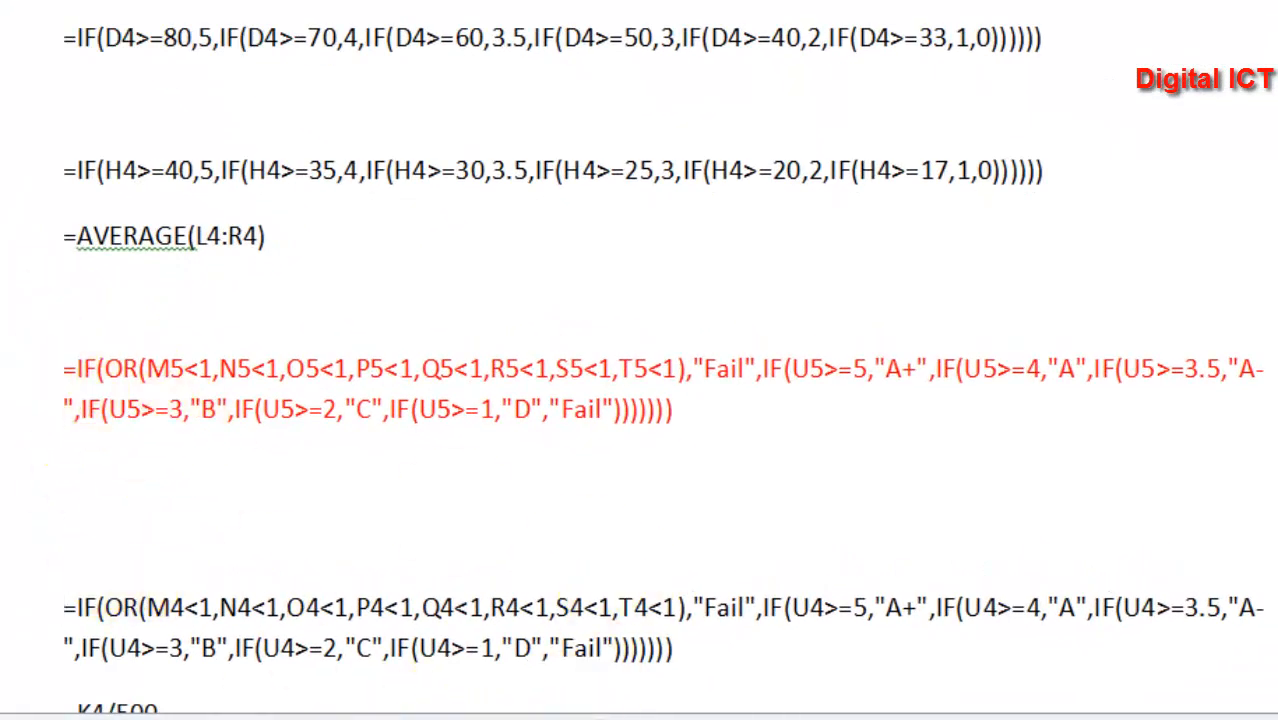
{"action": "left_click", "coordinate": [480, 716]}
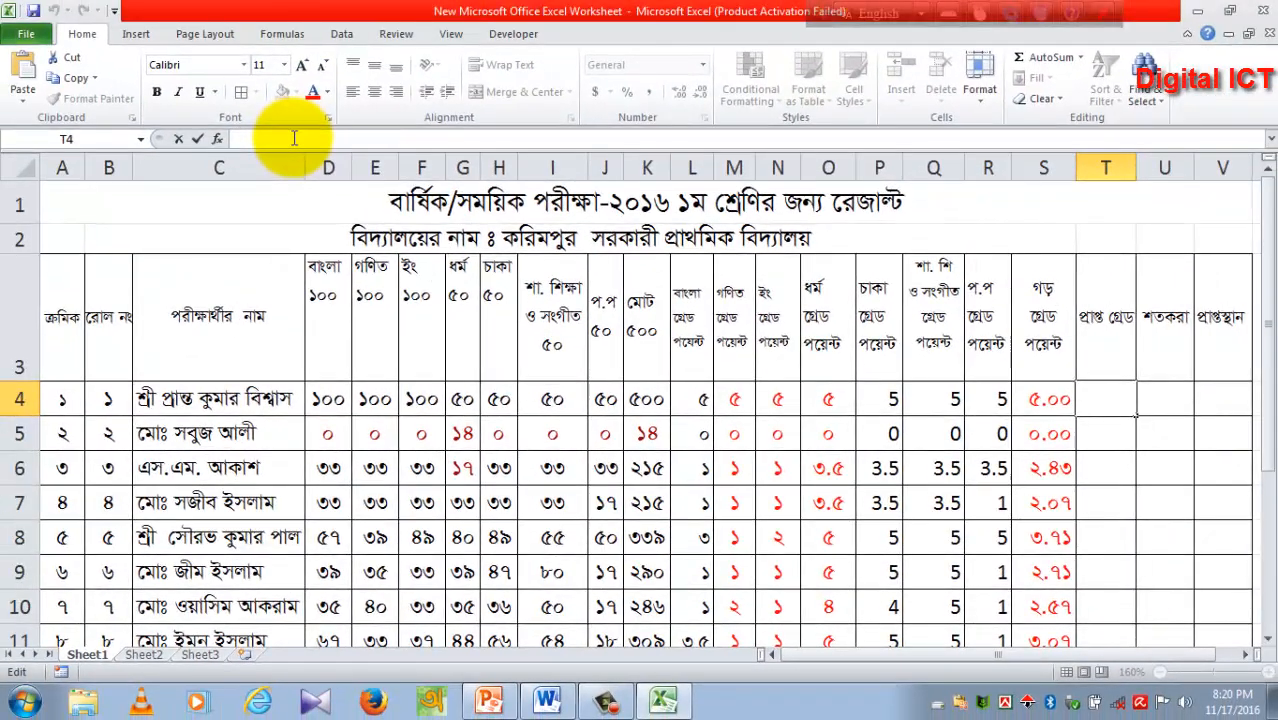
{"action": "key", "text": "ctrl+v"}
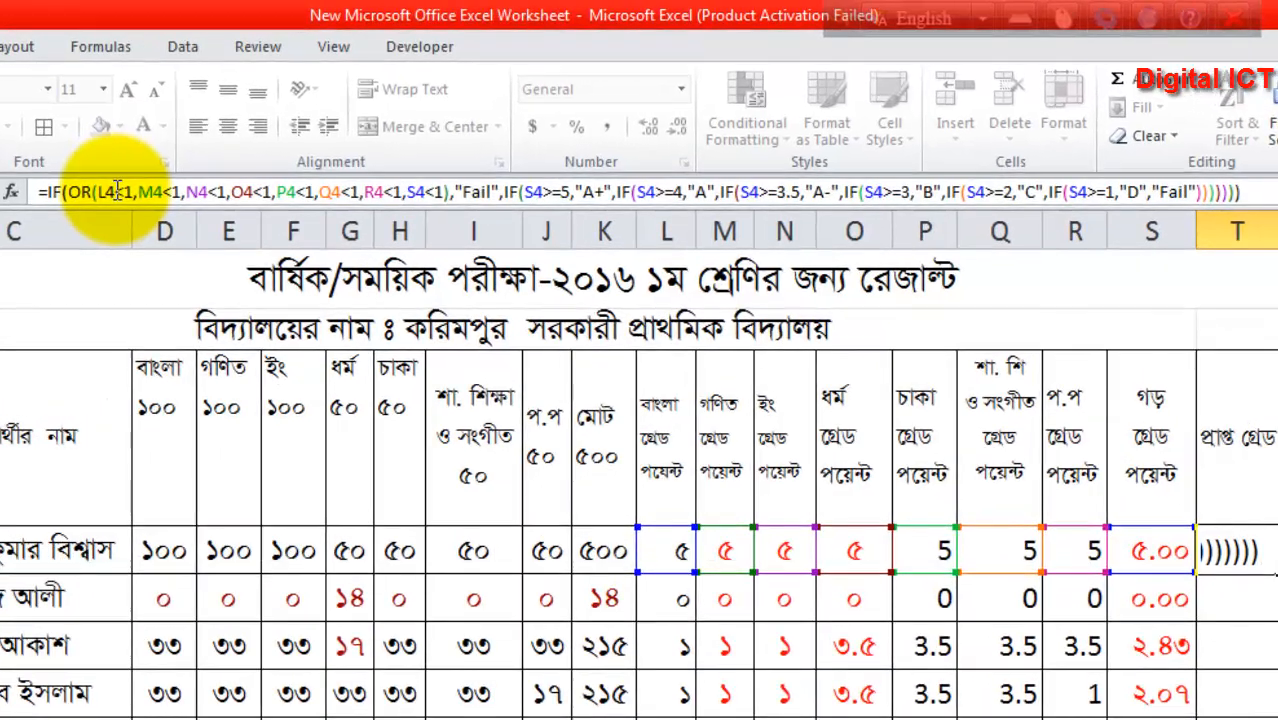
{"action": "key", "text": "Return"}
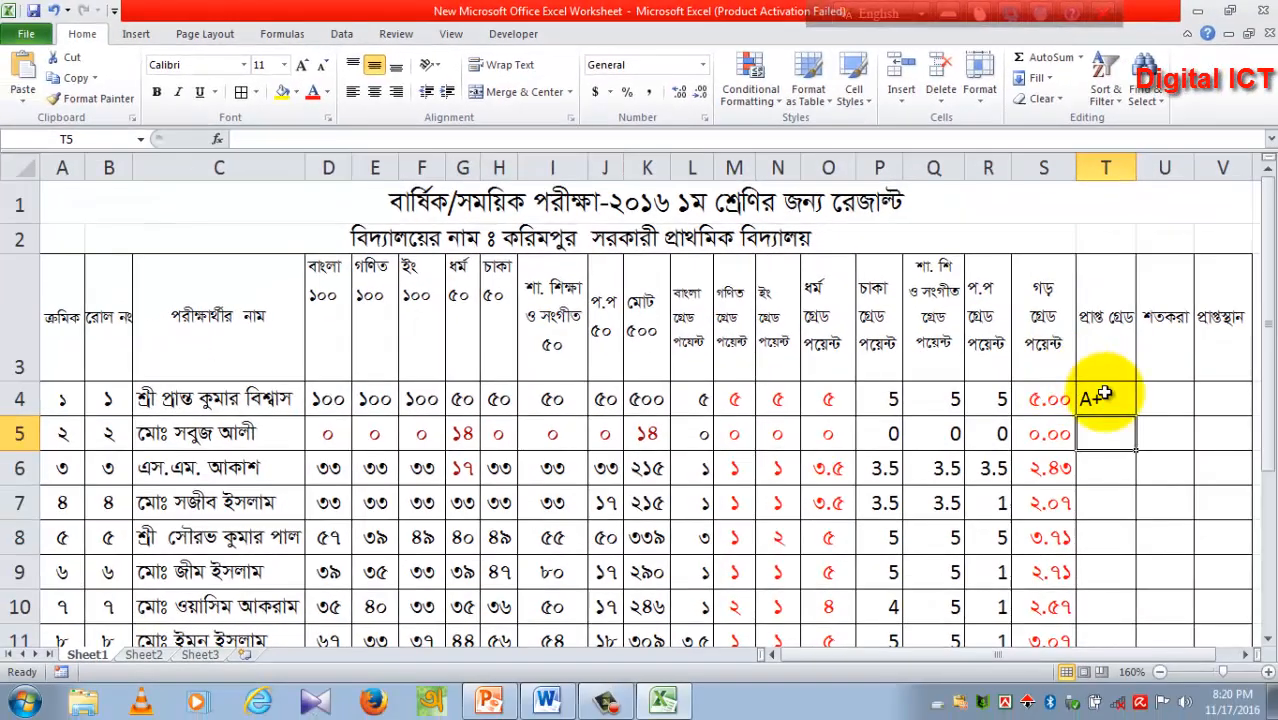
Fill the প্রাপ্ত গ্রেড (obtained grade) formula from T4 down to T13.
{"action": "left_click", "coordinate": [1103, 396]}
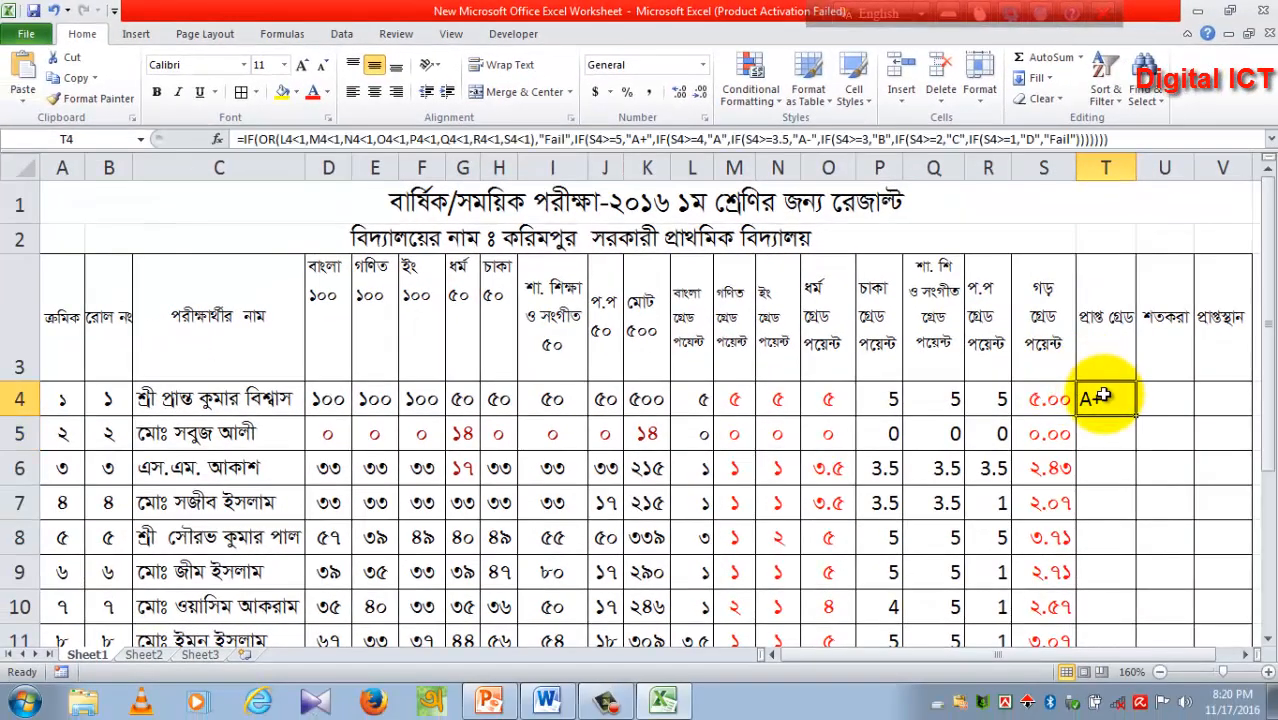
{"action": "scroll", "coordinate": [1120, 370], "scroll_direction": "down", "scroll_amount": 1}
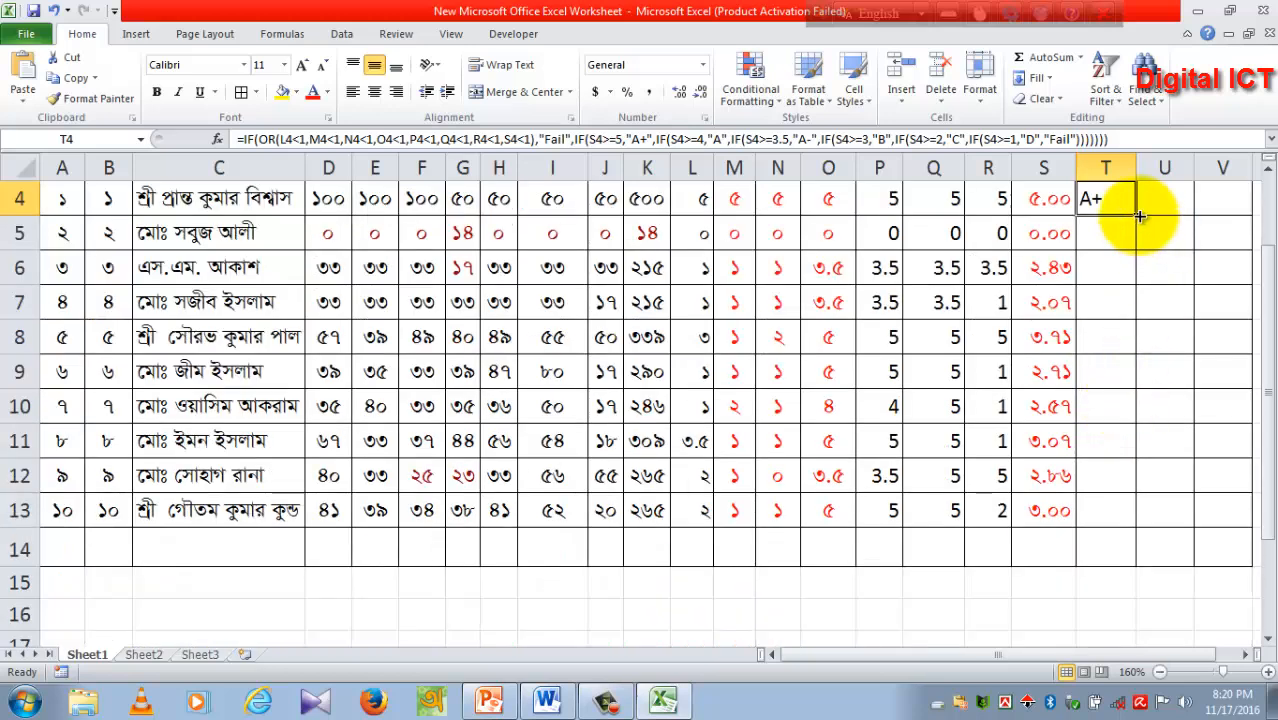
{"action": "left_click_drag", "start_coordinate": [1137, 215], "coordinate": [1117, 511]}
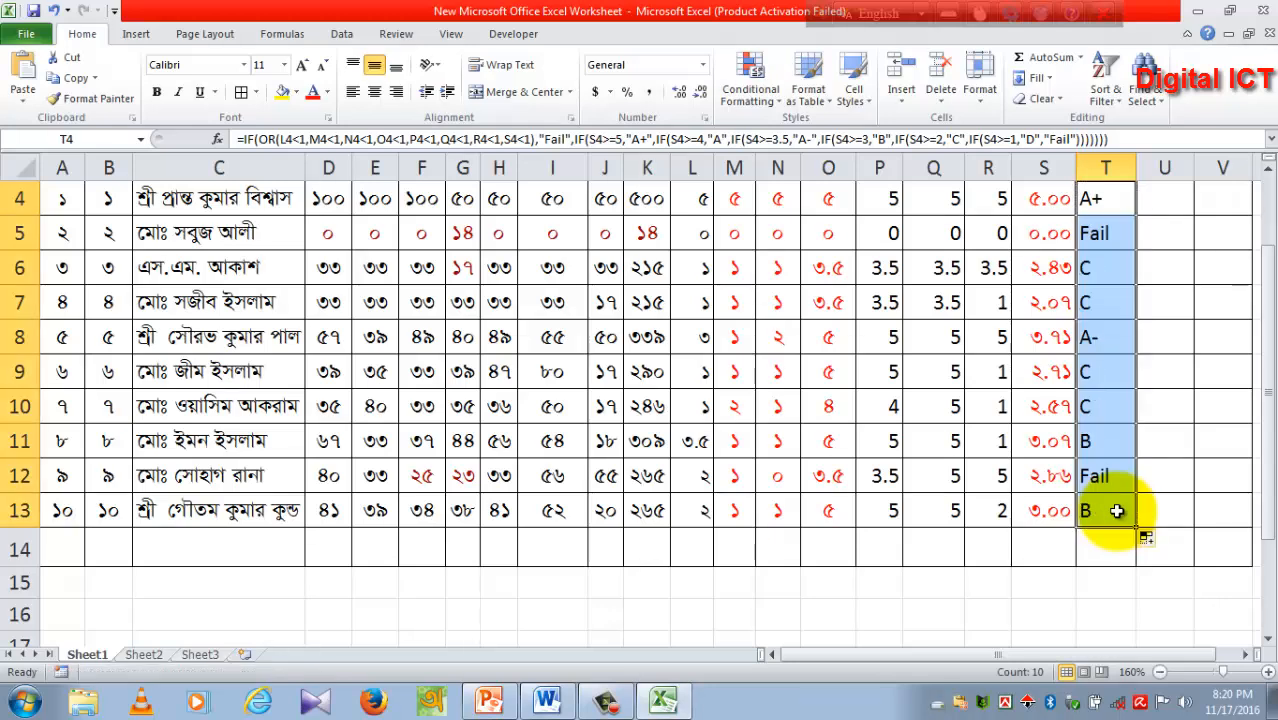
Enter the formula =K4/500 in U4, the first cell of the শতকরা (percentage) column.
{"action": "scroll", "coordinate": [1112, 514], "scroll_direction": "up", "scroll_amount": 1}
{"action": "scroll", "coordinate": [1121, 400], "scroll_direction": "down", "scroll_amount": 1}
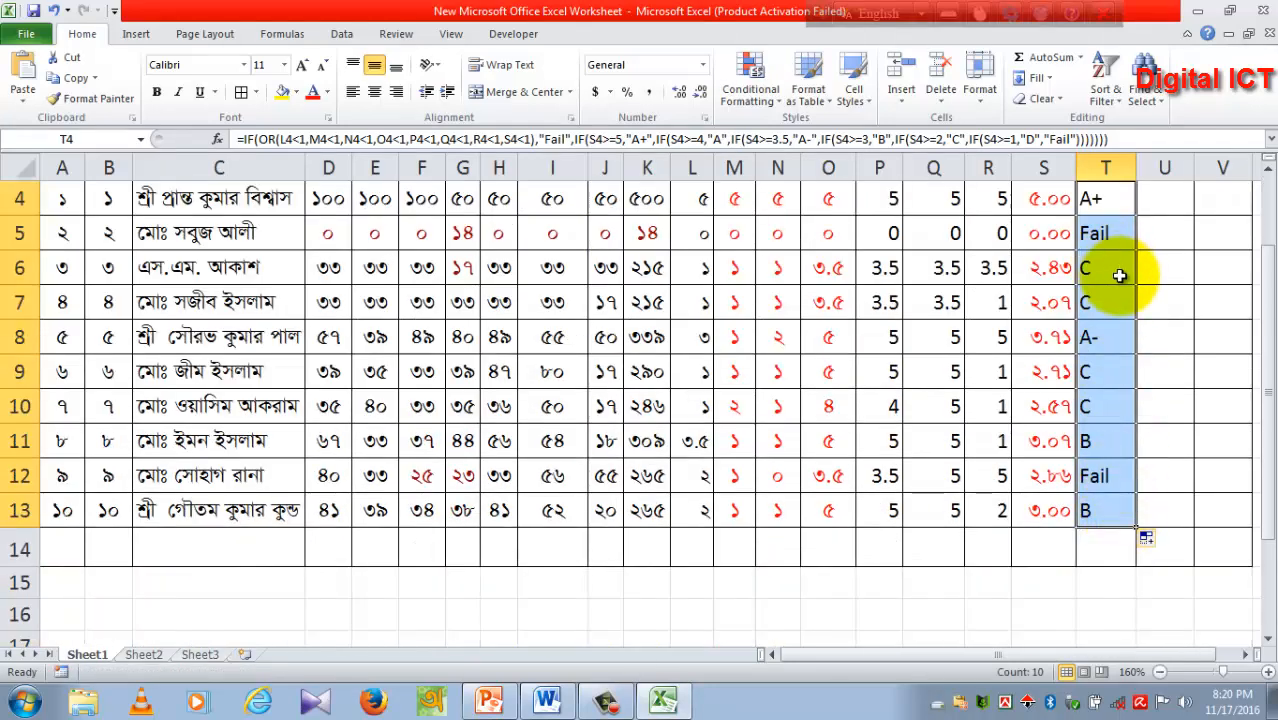
{"action": "scroll", "coordinate": [1128, 418], "scroll_direction": "up", "scroll_amount": 1}
{"action": "left_click", "coordinate": [1120, 406]}
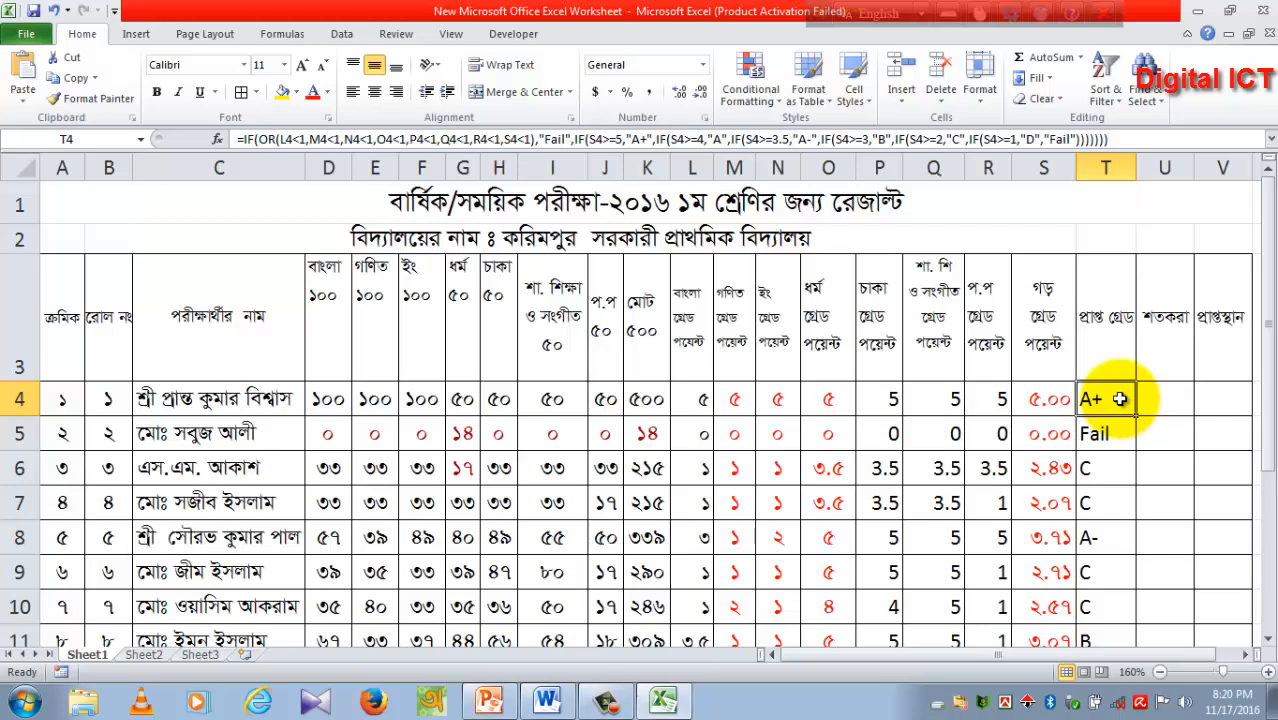
{"action": "left_click", "coordinate": [1160, 399]}
{"action": "type", "text": "=K4/500"}
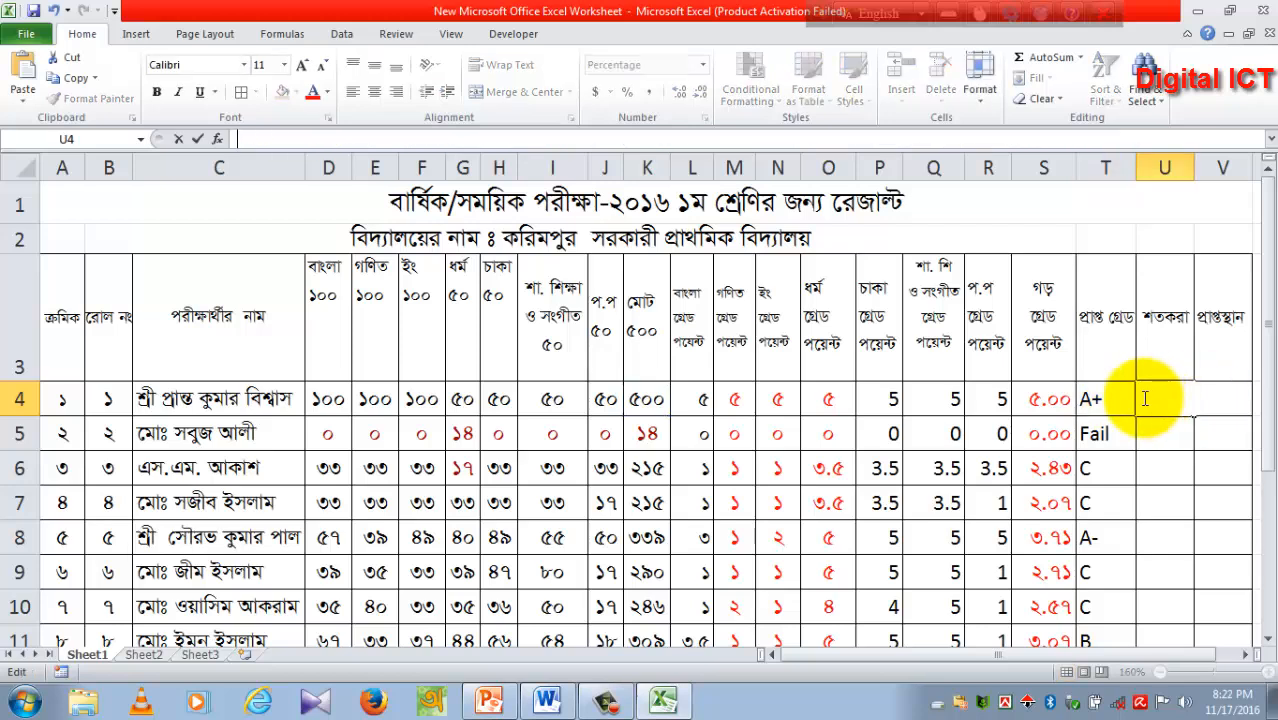
{"action": "left_click", "coordinate": [1086, 425]}
{"action": "left_click", "coordinate": [1156, 396]}
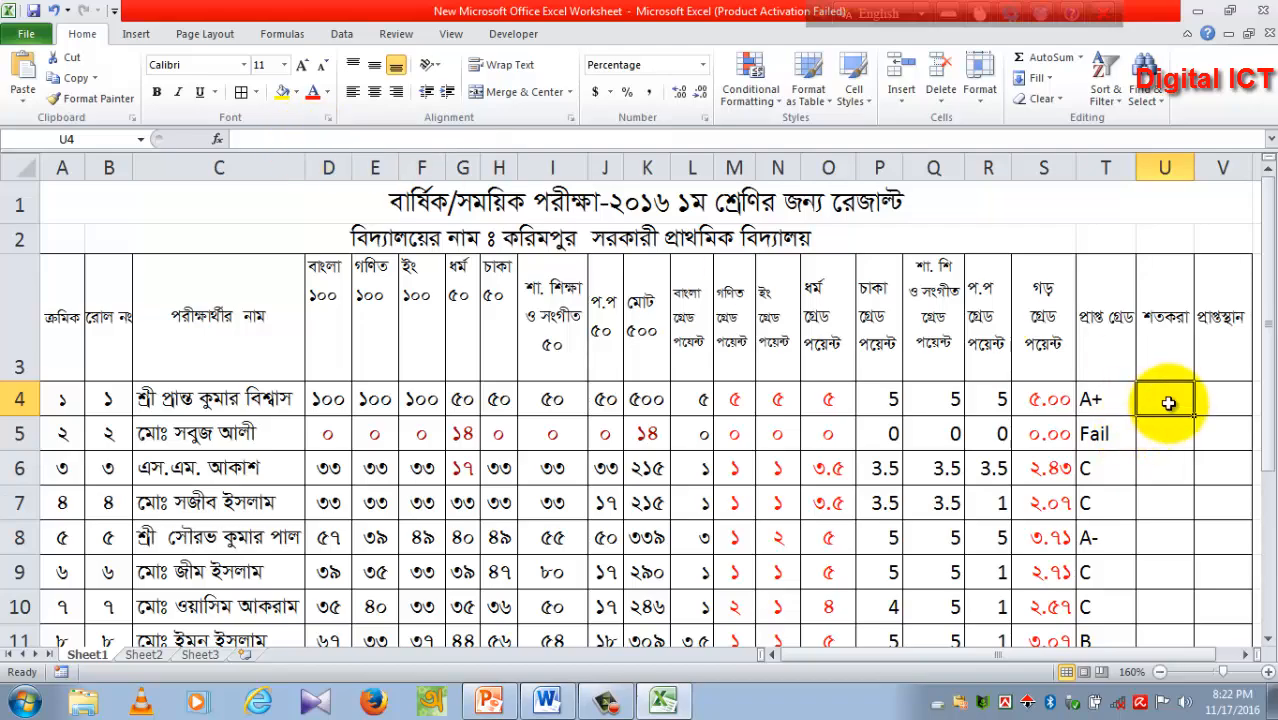
{"action": "left_click", "coordinate": [289, 138]}
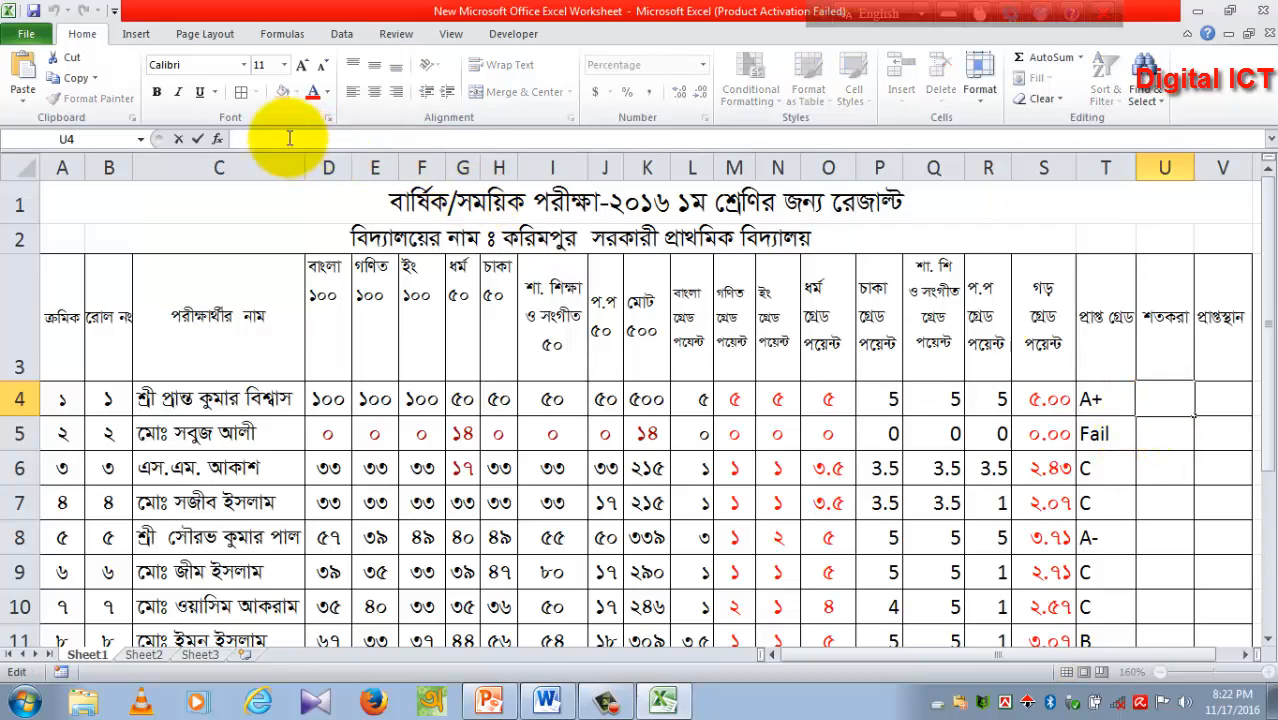
{"action": "type", "text": "=K4/500"}
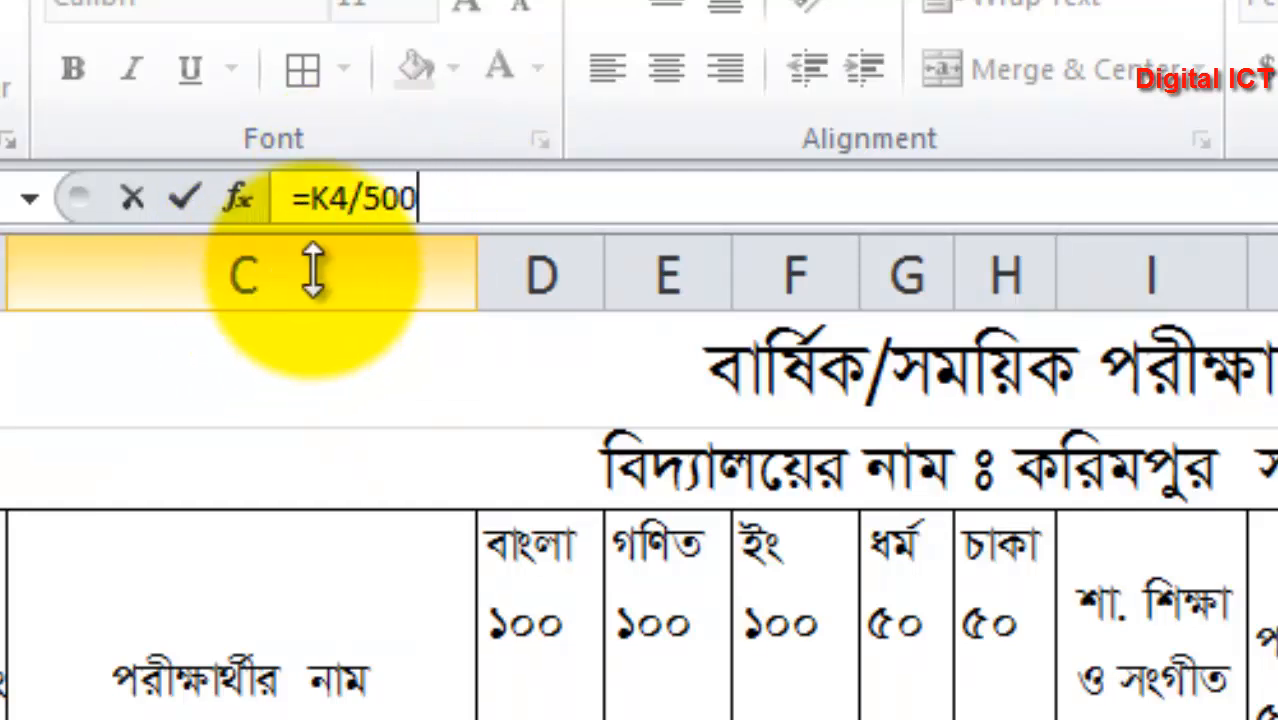
{"action": "left_click", "coordinate": [536, 189]}
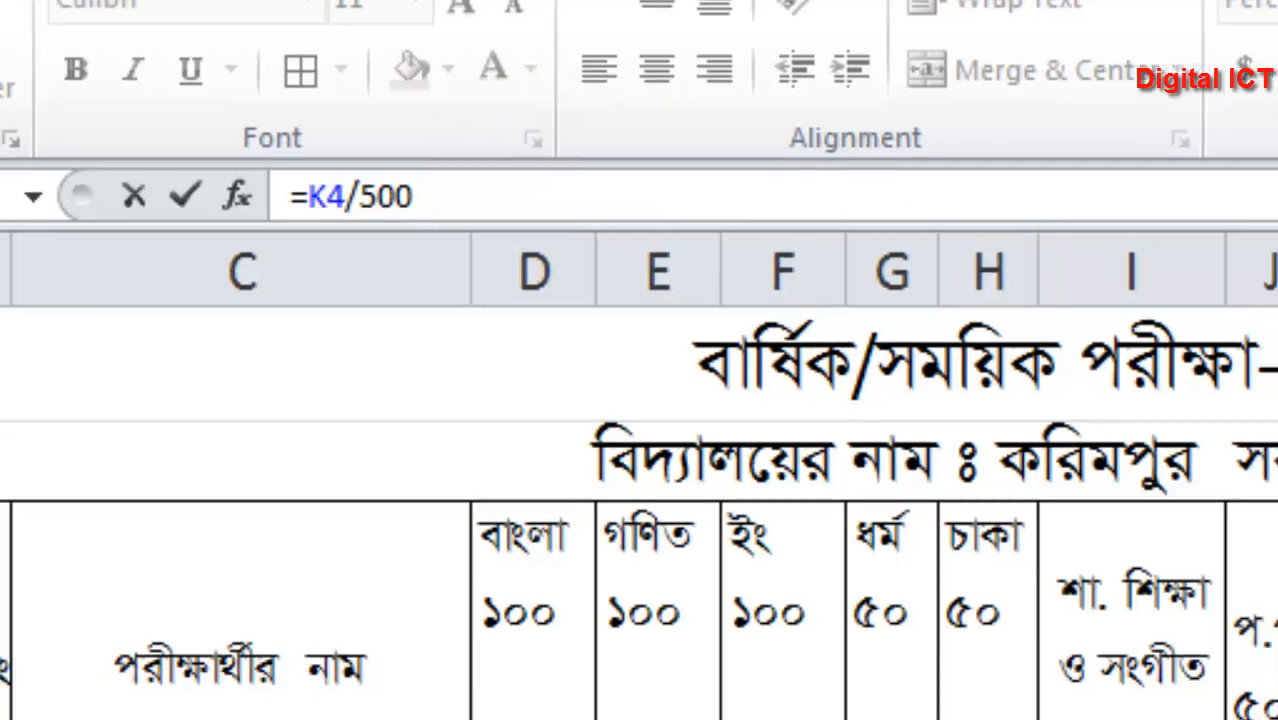
{"action": "key", "text": "Return"}
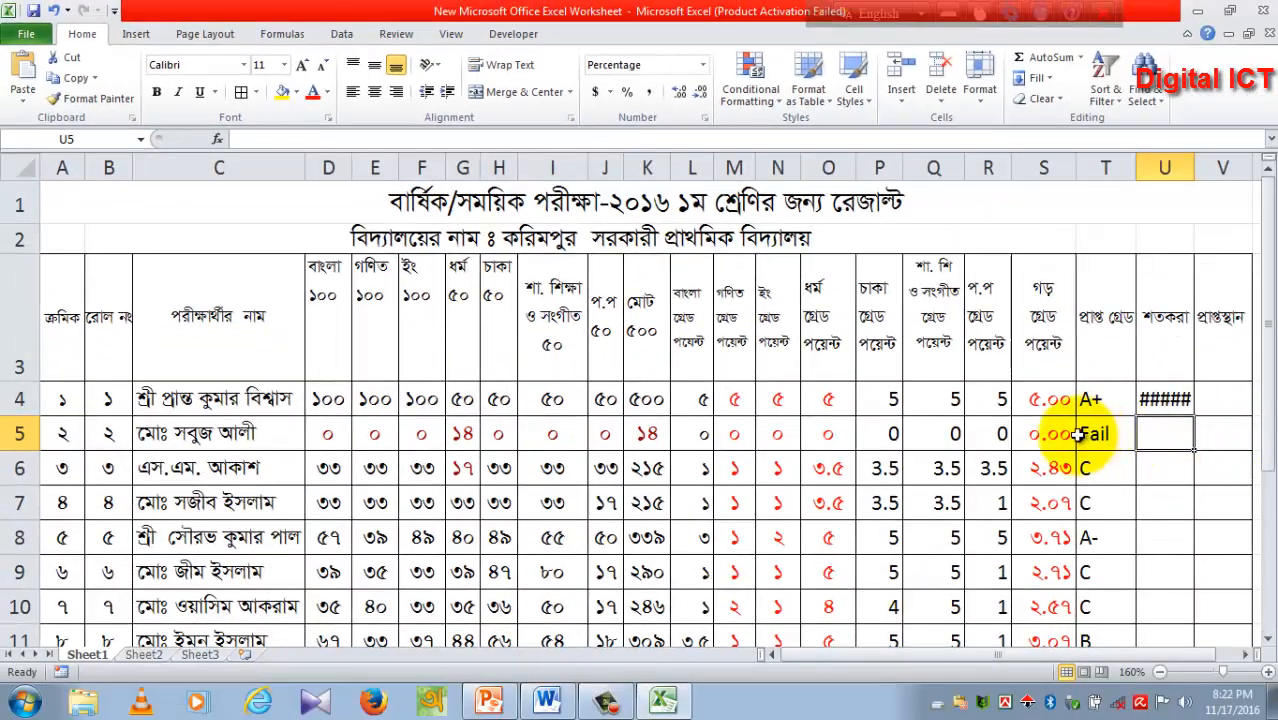
Widen column U, the শতকরা column, until the percentage in U4 fits.
{"action": "left_click", "coordinate": [1160, 405]}
{"action": "left_click_drag", "start_coordinate": [1196, 165], "coordinate": [1214, 166]}
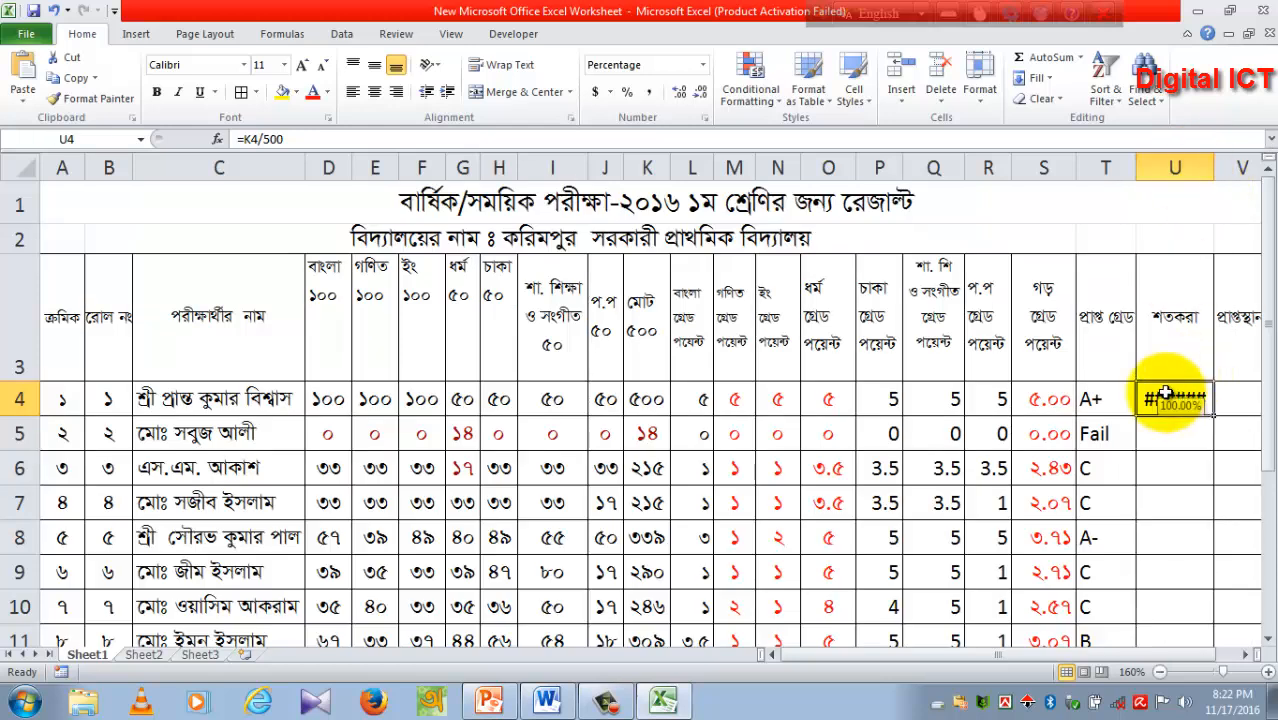
{"action": "left_click_drag", "start_coordinate": [1214, 166], "coordinate": [1225, 167]}
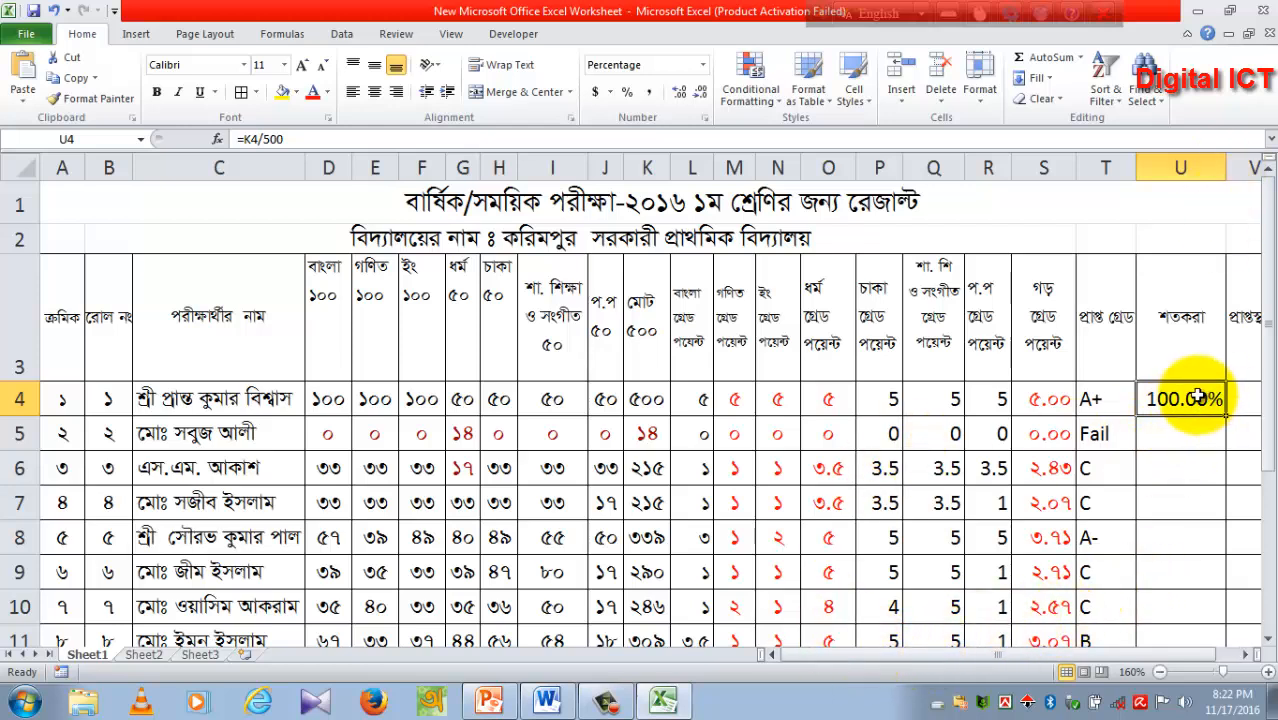
Fill the percentage formula from U4 down to U13 and apply the Percentage number format to the filled cells.
{"action": "scroll", "coordinate": [1198, 397], "scroll_direction": "down", "scroll_amount": 1}
{"action": "left_click_drag", "start_coordinate": [1228, 217], "coordinate": [1195, 519]}
{"action": "scroll", "coordinate": [1195, 519], "scroll_direction": "up", "scroll_amount": 1}
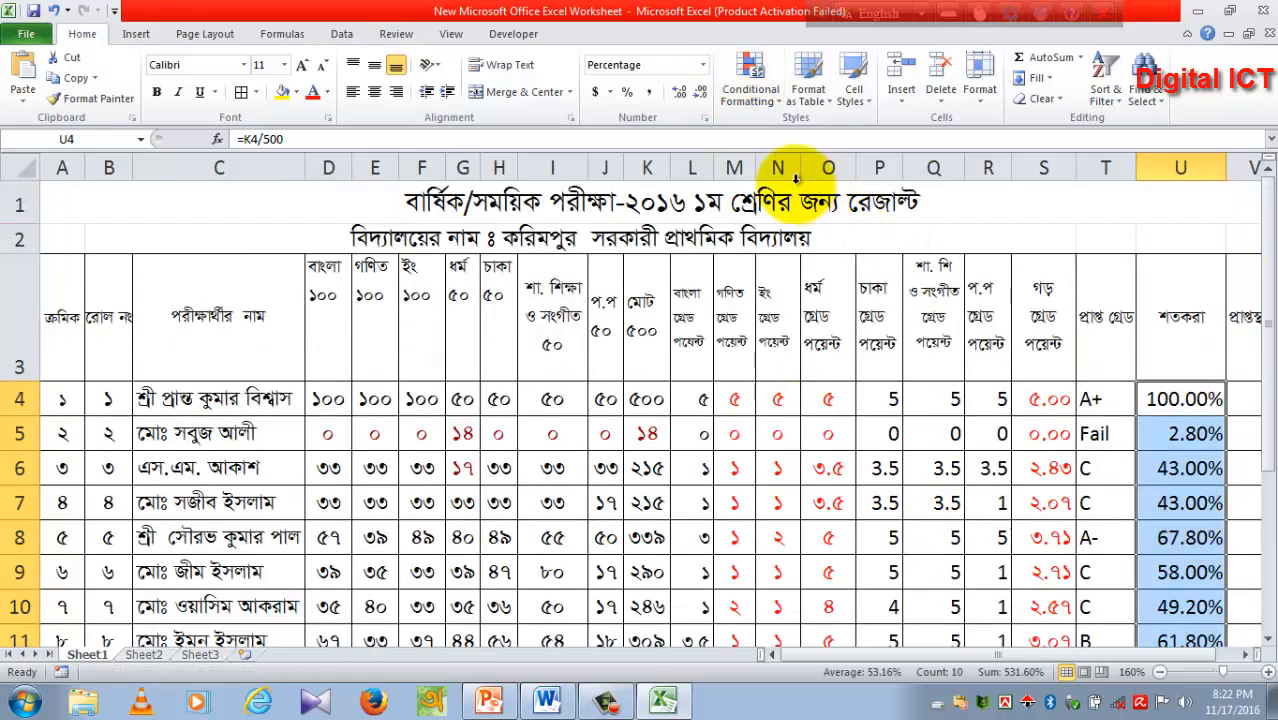
{"action": "left_click", "coordinate": [704, 68]}
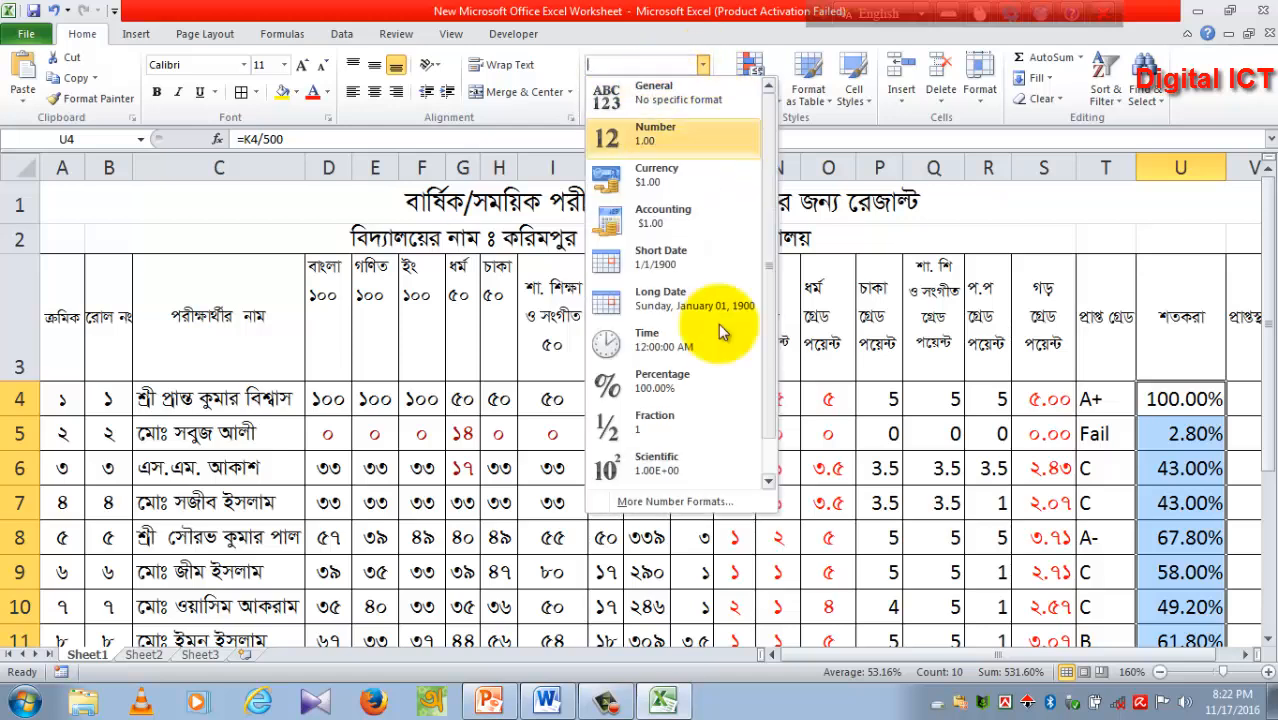
{"action": "left_click", "coordinate": [658, 378]}
{"action": "left_click", "coordinate": [1143, 420]}
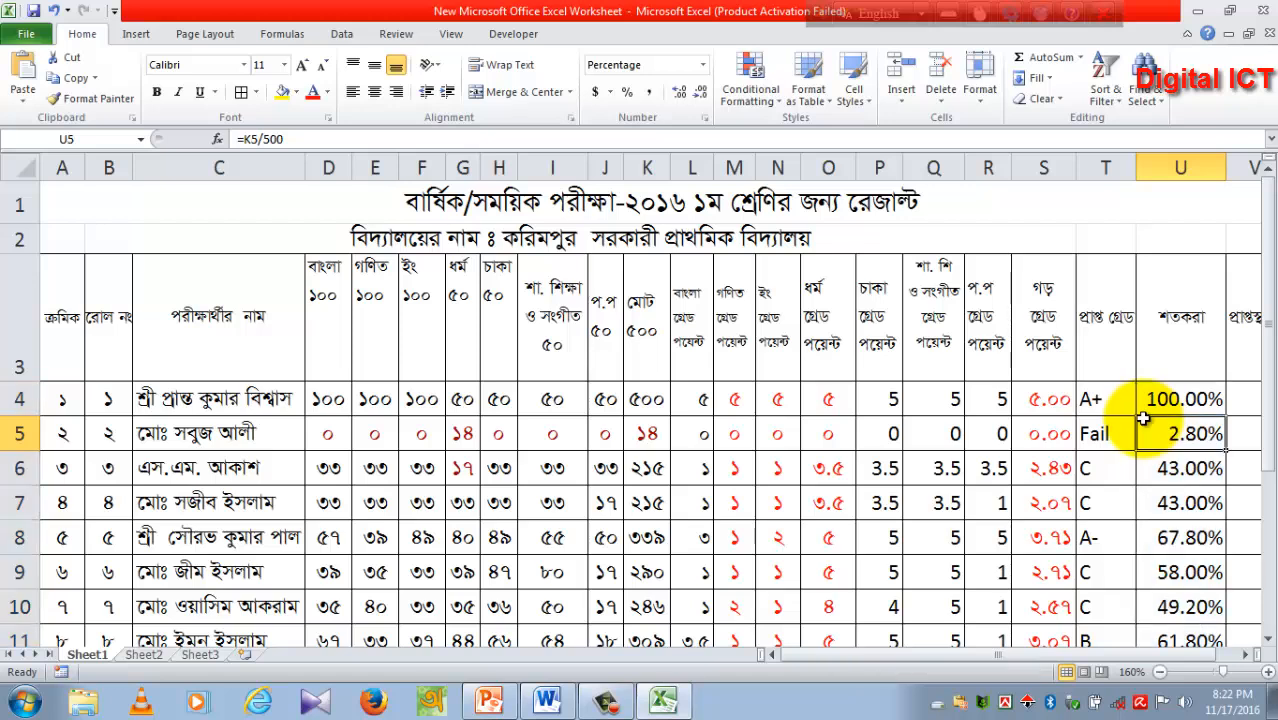
{"action": "scroll", "coordinate": [1147, 420], "scroll_direction": "down", "scroll_amount": 1}
{"action": "scroll", "coordinate": [1149, 420], "scroll_direction": "up", "scroll_amount": 1}
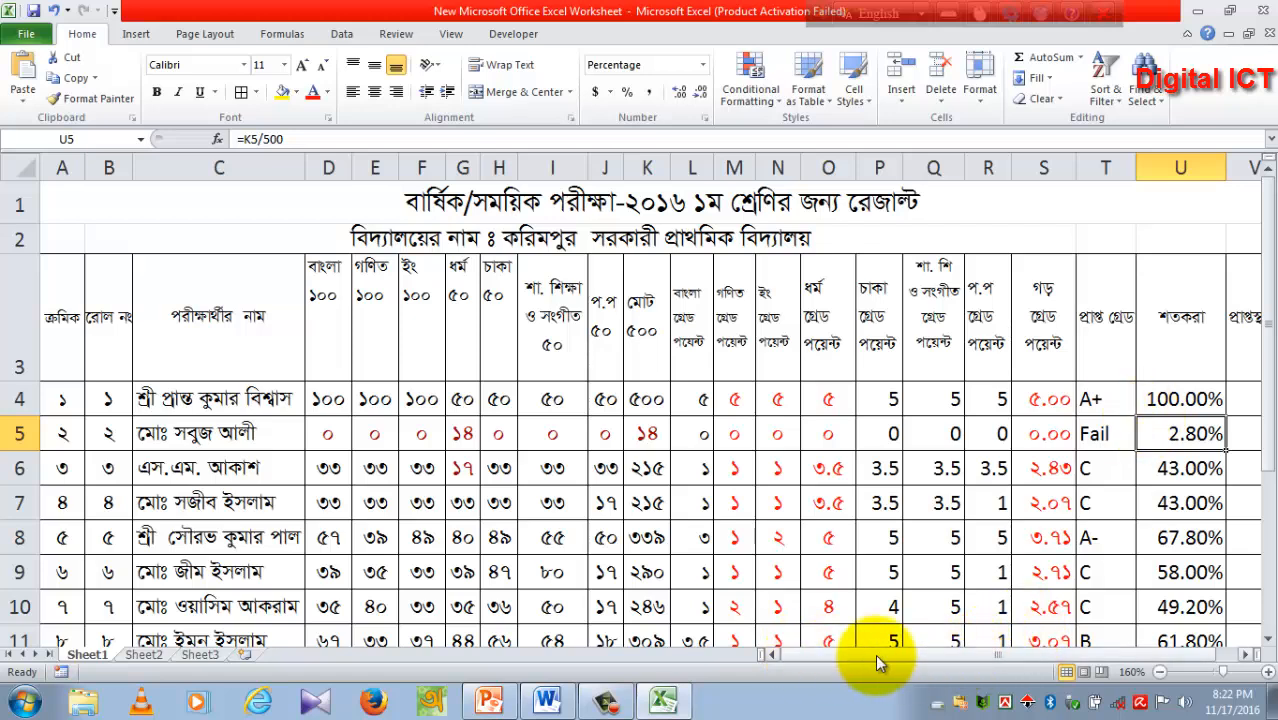
{"action": "left_click_drag", "start_coordinate": [1055, 656], "coordinate": [1152, 655]}
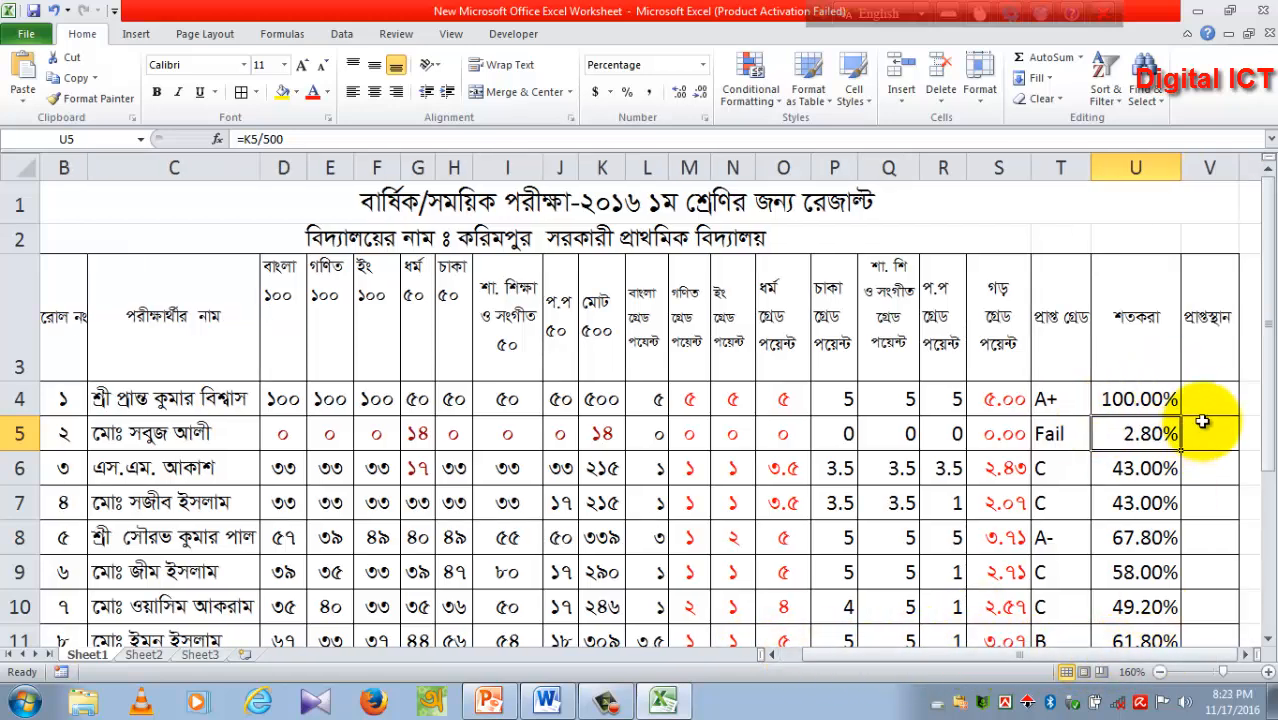
{"action": "left_click", "coordinate": [1197, 396]}
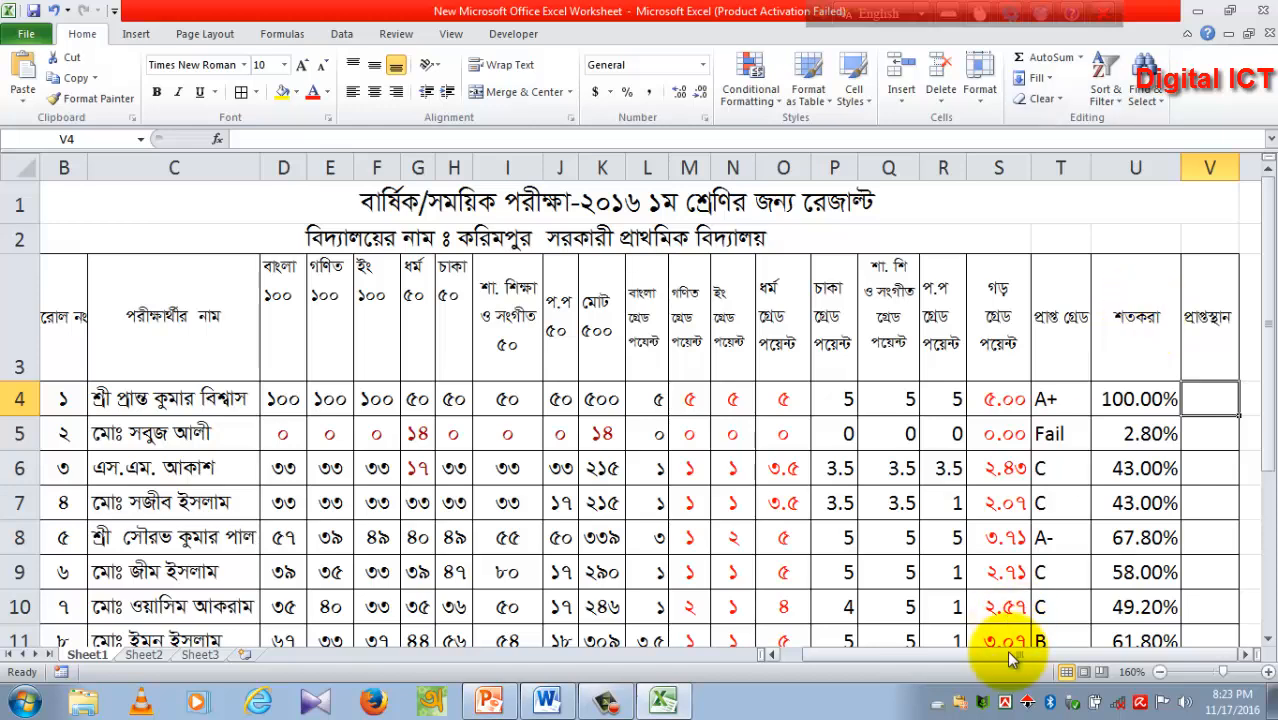
{"action": "left_click_drag", "start_coordinate": [861, 653], "coordinate": [828, 646]}
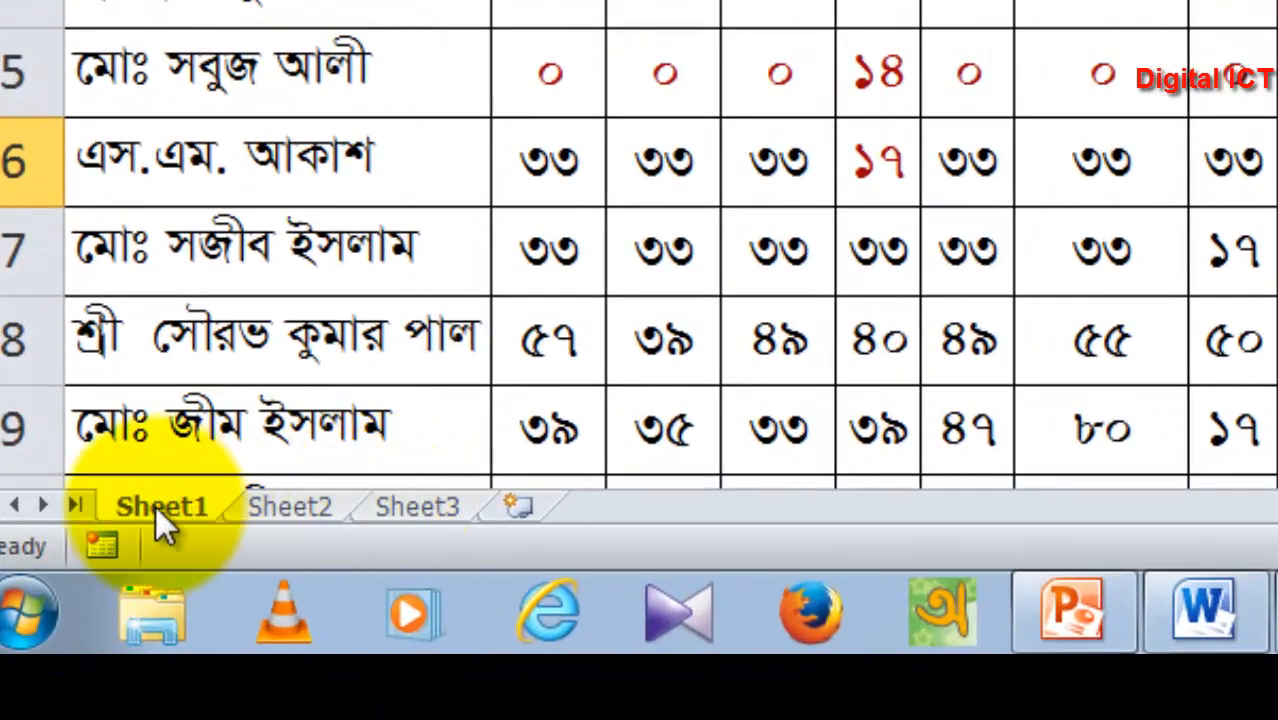
Open Sheet3 with the class 3 results and examine the grade point, average, letter grade and percentage formulas in row 4, from M4 to W4.
{"action": "left_click", "coordinate": [454, 512]}
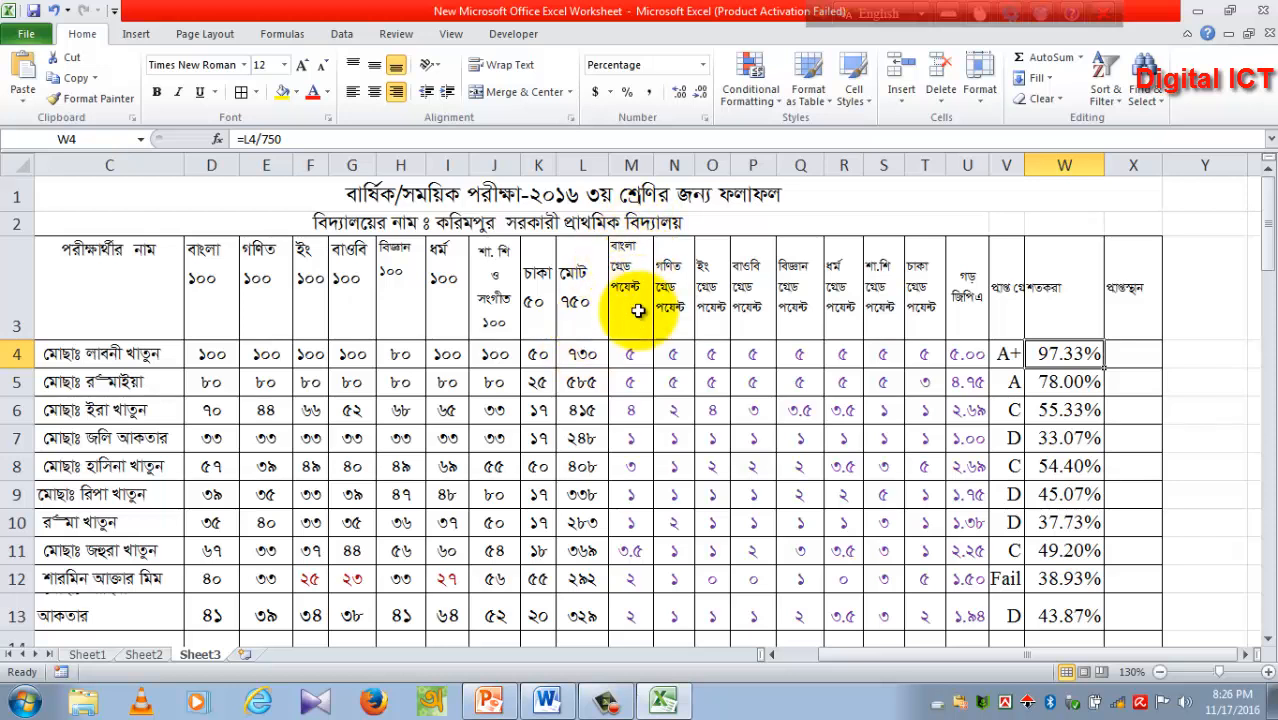
{"action": "left_click", "coordinate": [636, 355]}
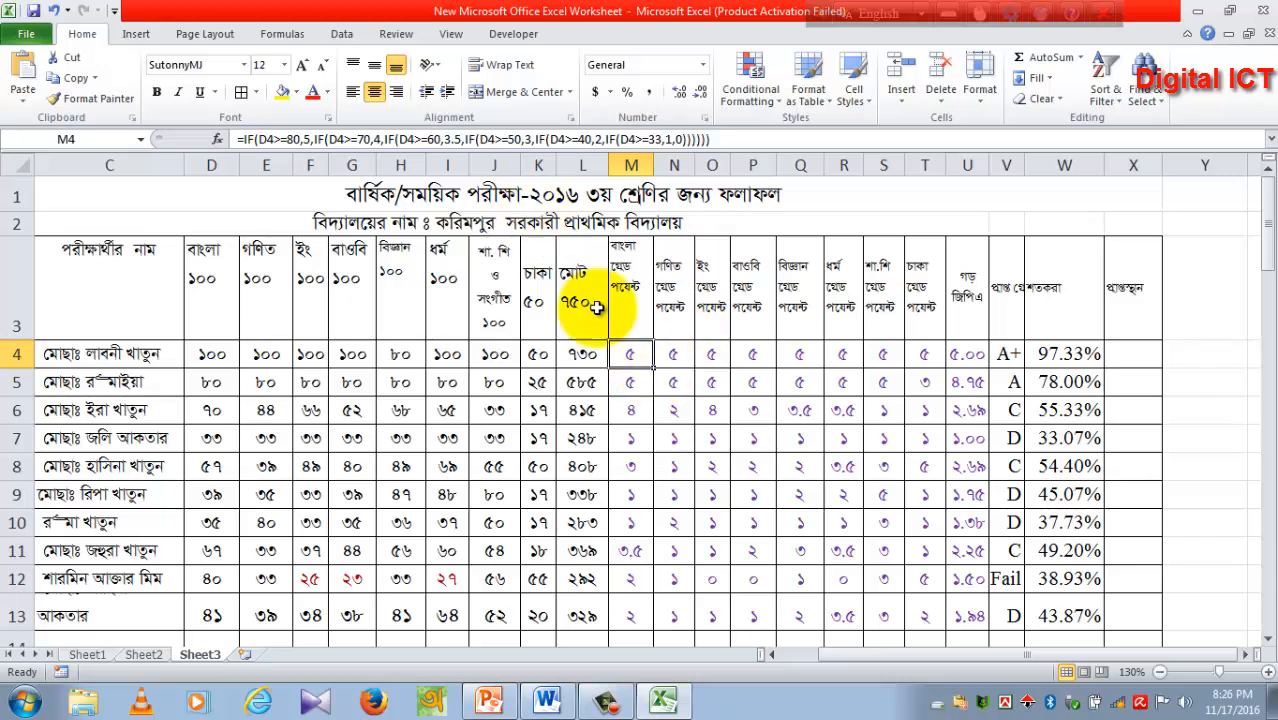
{"action": "left_click", "coordinate": [673, 356]}
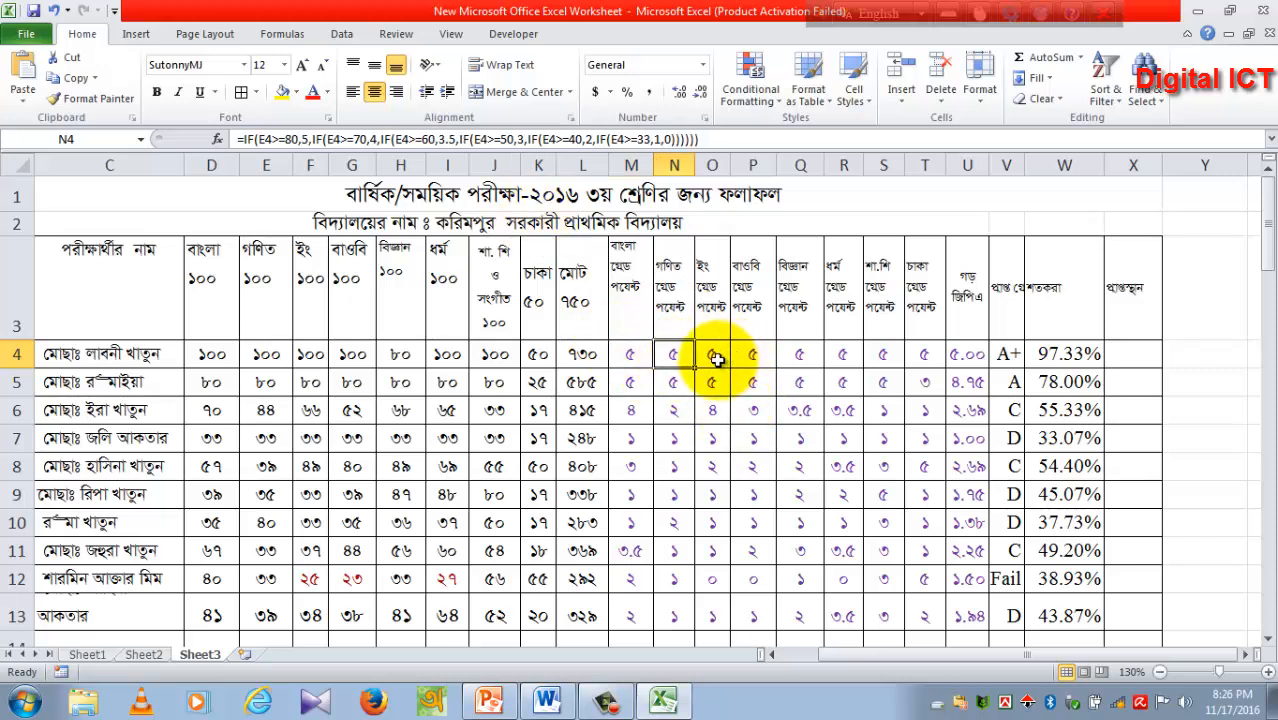
{"action": "left_click", "coordinate": [716, 360]}
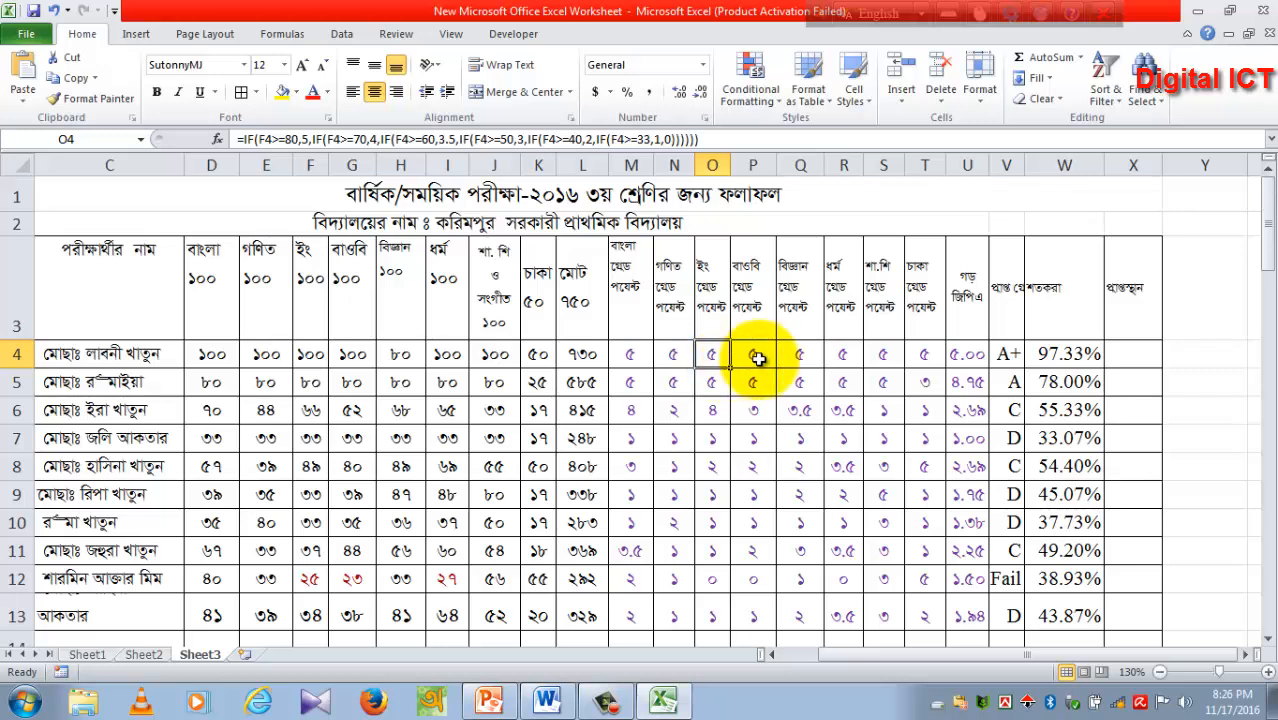
{"action": "left_click", "coordinate": [759, 358]}
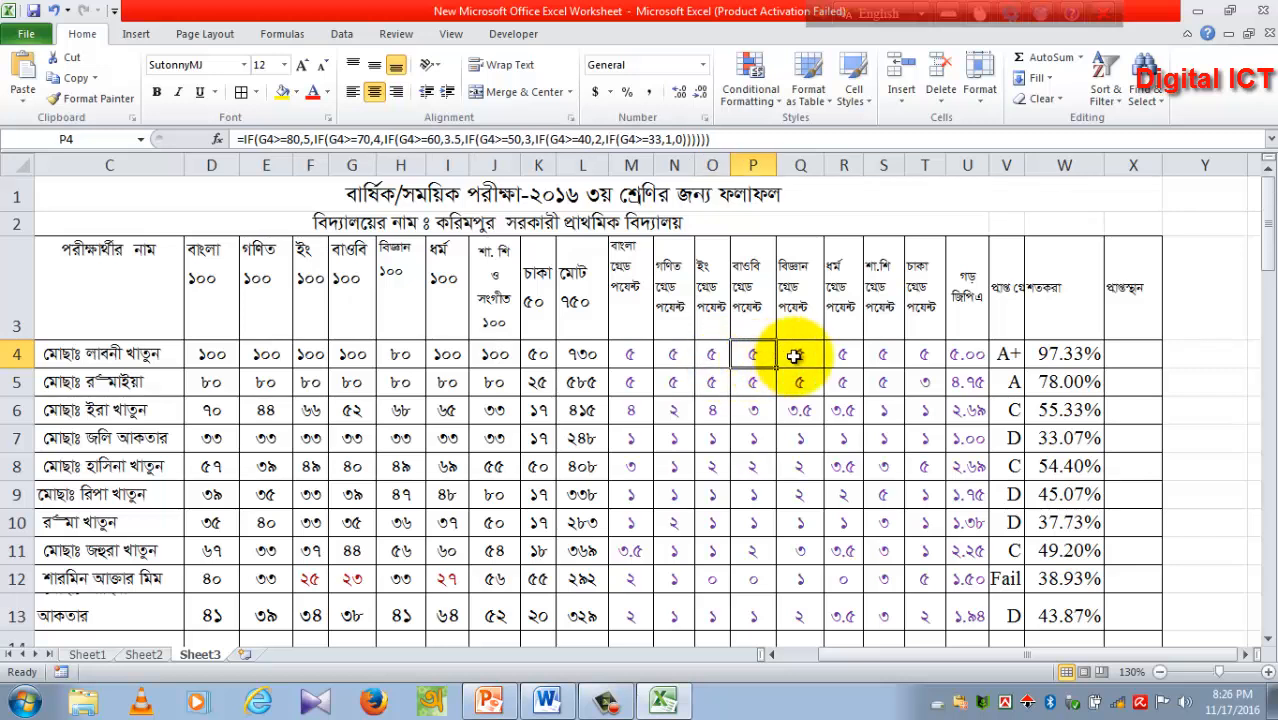
{"action": "left_click", "coordinate": [849, 363]}
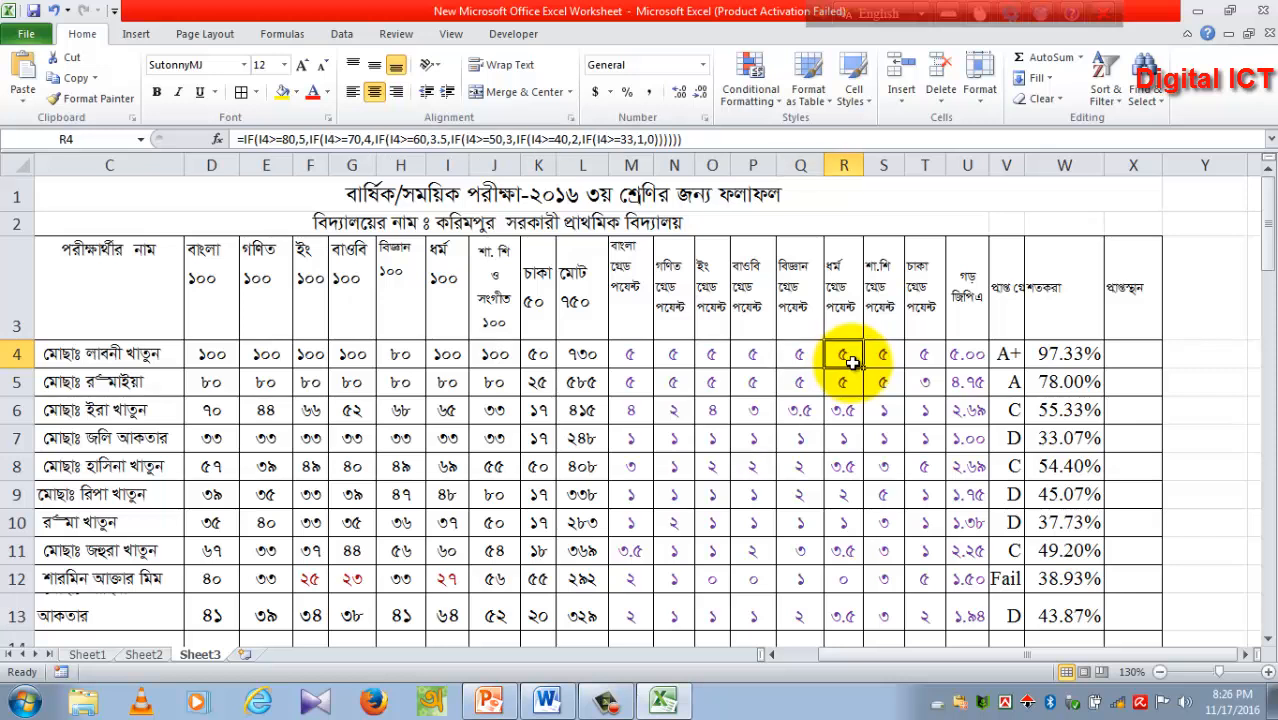
{"action": "left_click", "coordinate": [880, 360]}
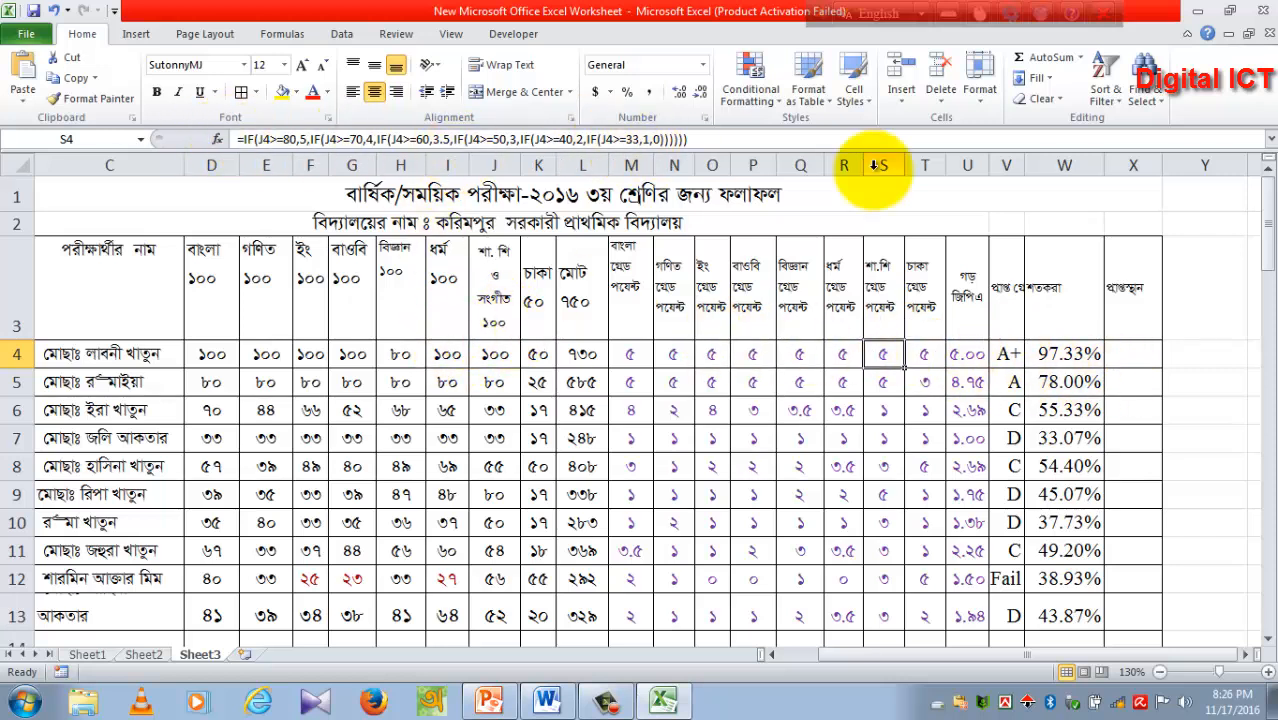
{"action": "left_click", "coordinate": [955, 355]}
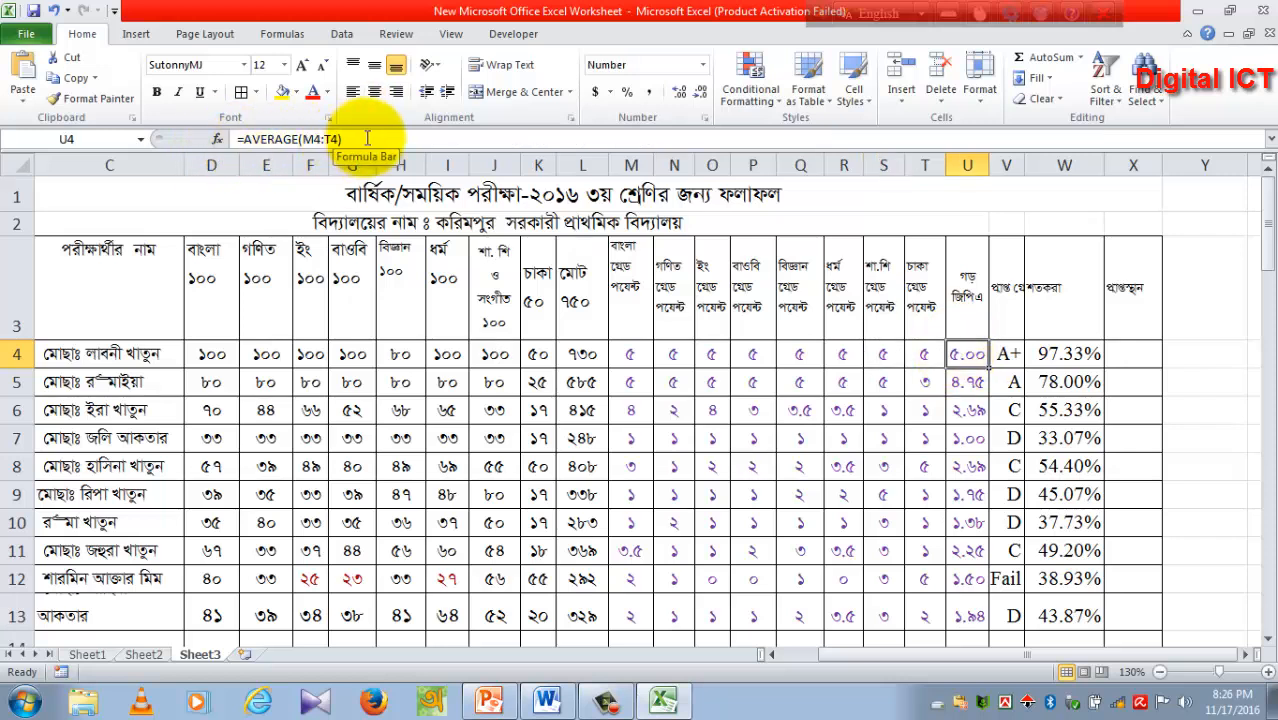
{"action": "left_click", "coordinate": [1010, 354]}
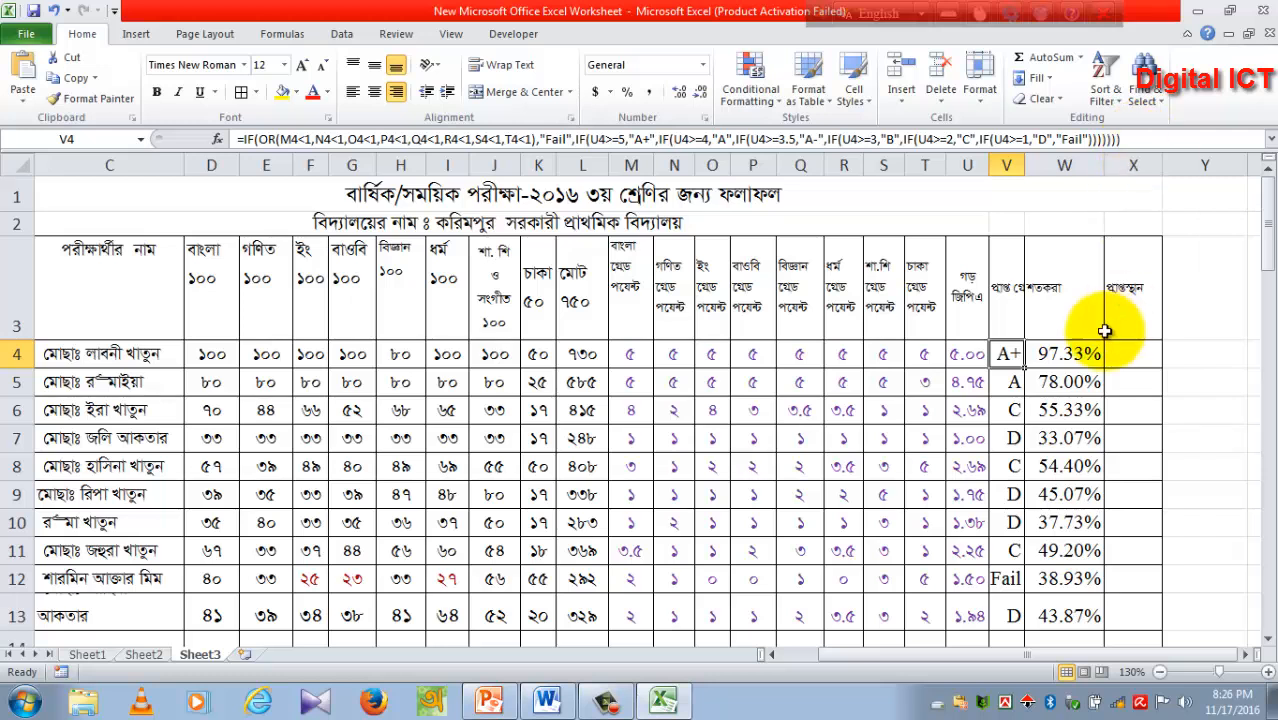
{"action": "left_click", "coordinate": [1066, 354]}
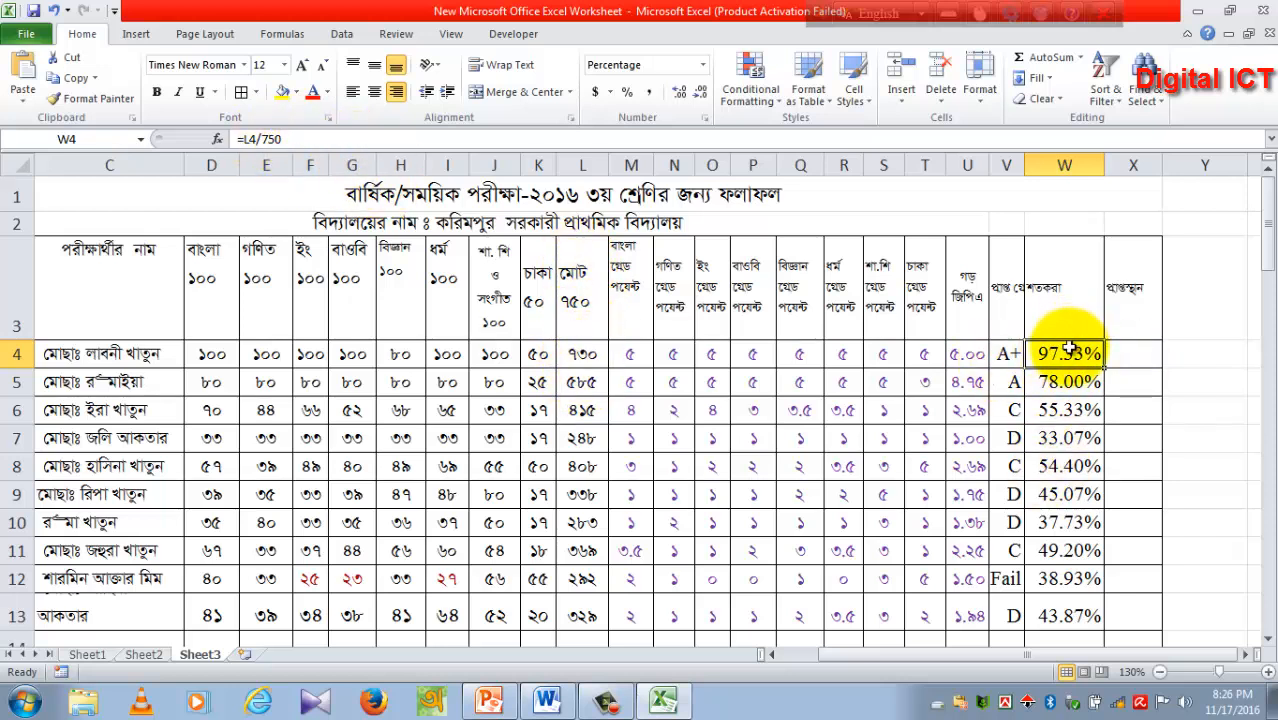
{"action": "scroll", "coordinate": [1066, 355], "scroll_direction": "down", "scroll_amount": 1}
{"action": "scroll", "coordinate": [1066, 360], "scroll_direction": "up", "scroll_amount": 1}
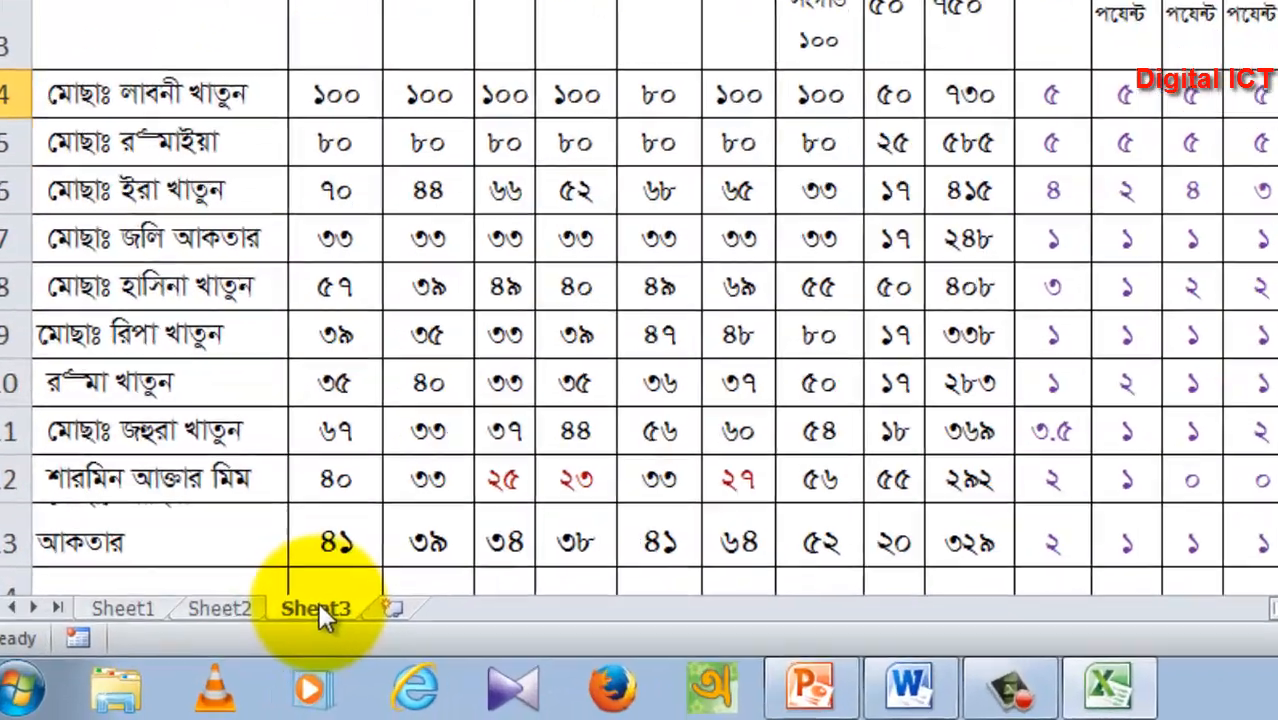
Rename the Sheet3 worksheet as CLASS 3.
{"action": "right_click", "coordinate": [319, 606]}
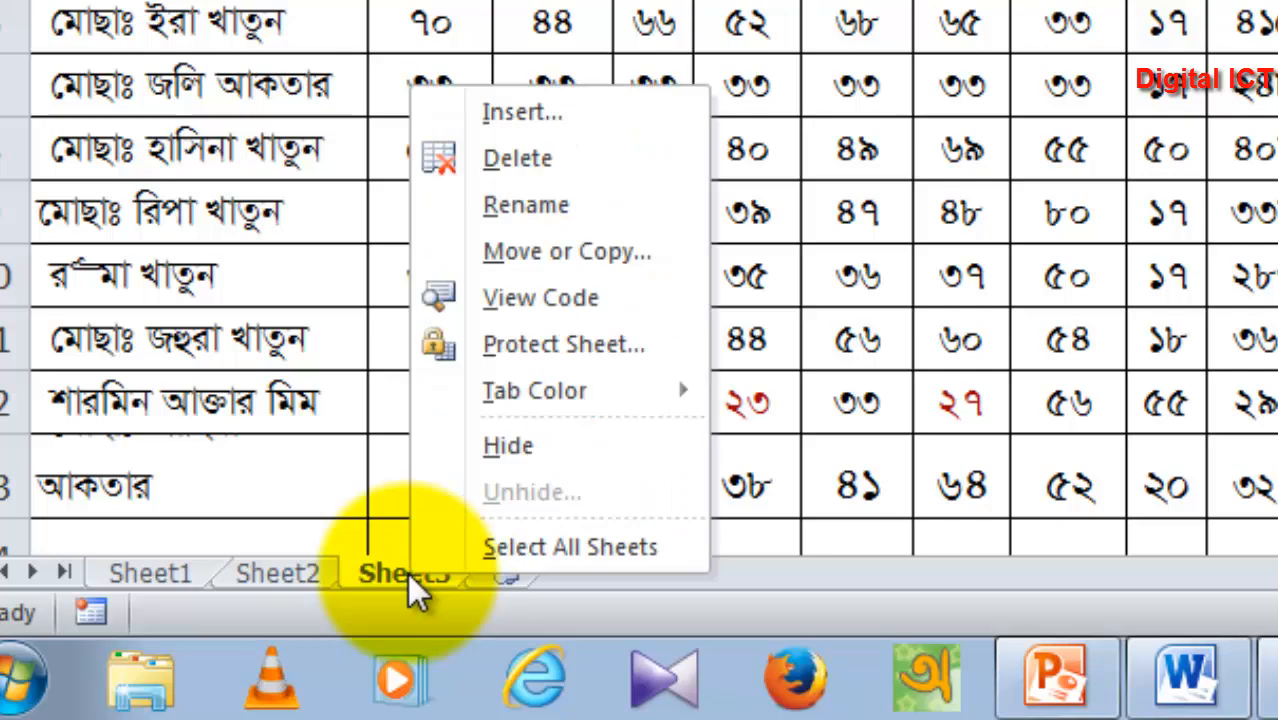
{"action": "left_click", "coordinate": [550, 204]}
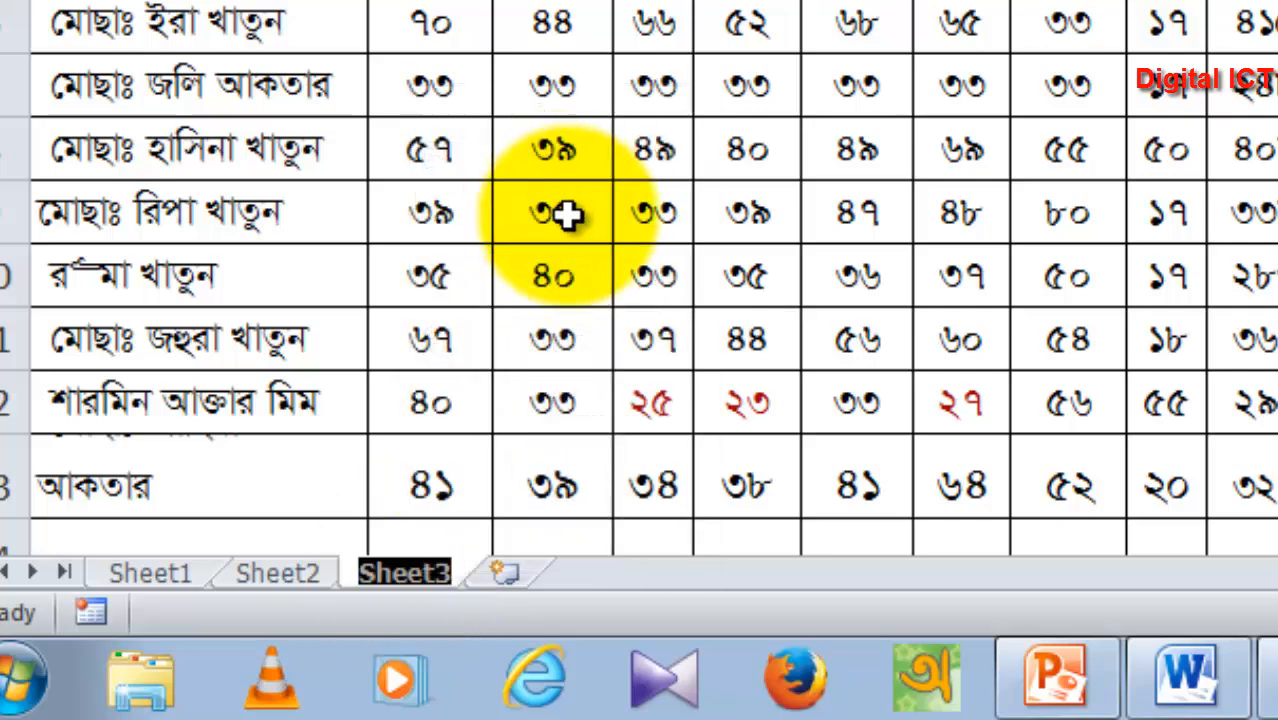
{"action": "type", "text": "d"}
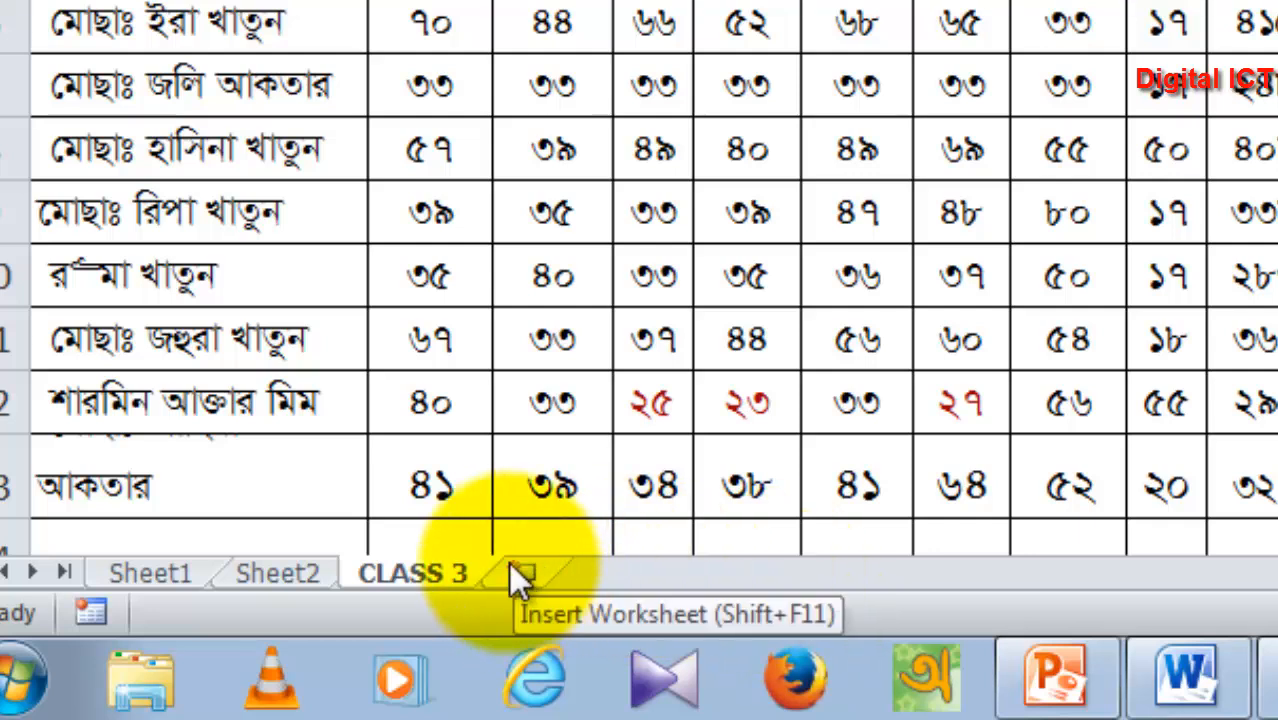
Insert a new blank worksheet after CLASS 3 and return to the CLASS 3 sheet.
{"action": "left_click", "coordinate": [538, 581]}
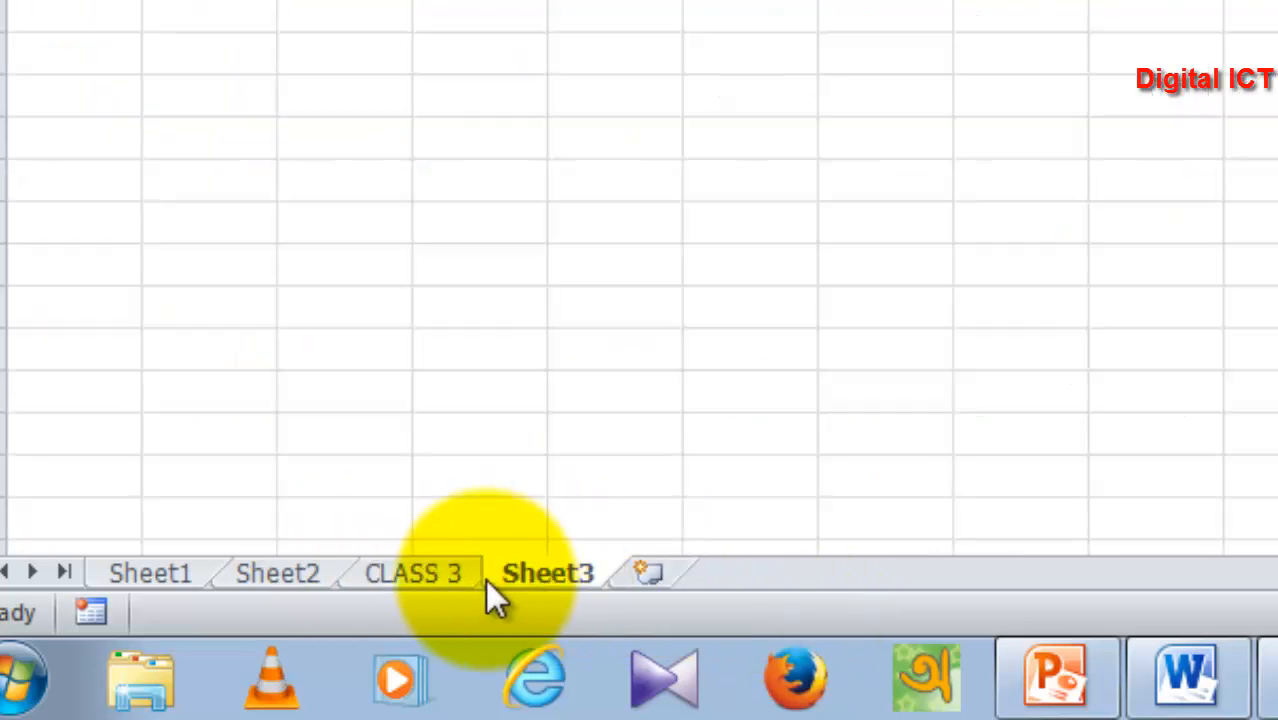
{"action": "left_click", "coordinate": [413, 578]}
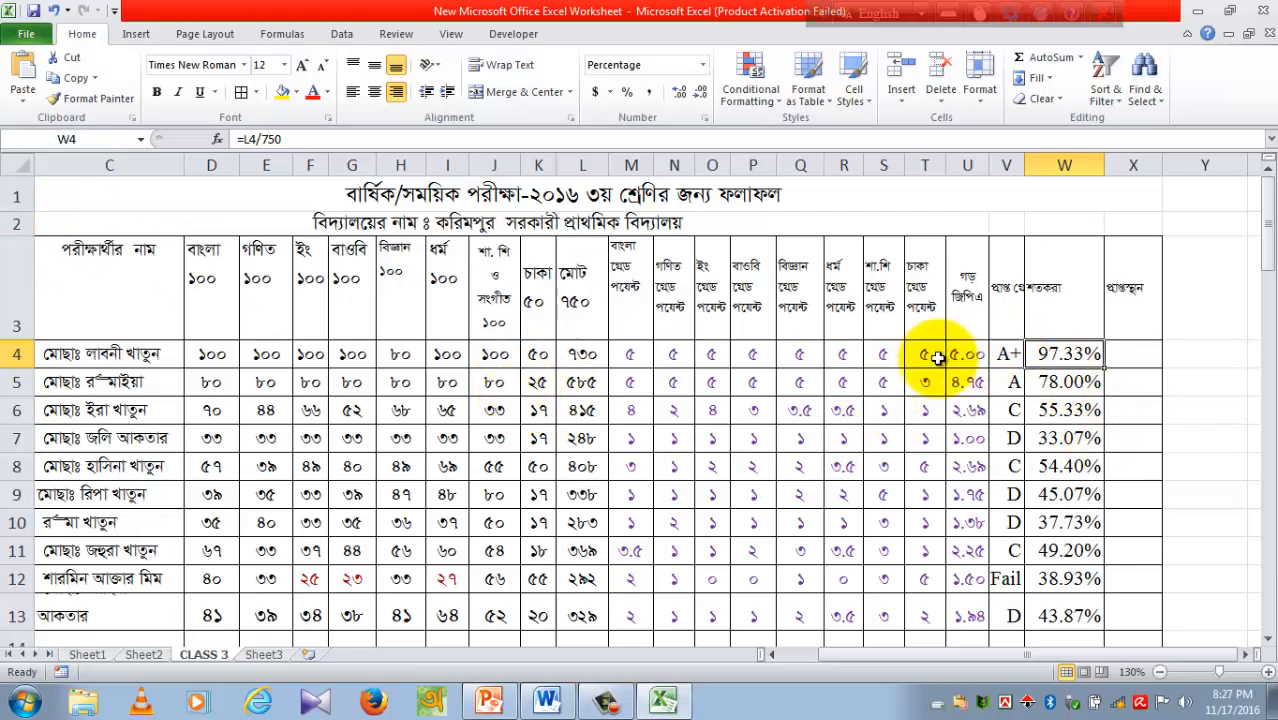
{"action": "scroll", "coordinate": [661, 372], "scroll_direction": "down", "scroll_amount": 1}
{"action": "scroll", "coordinate": [661, 372], "scroll_direction": "up", "scroll_amount": 1}
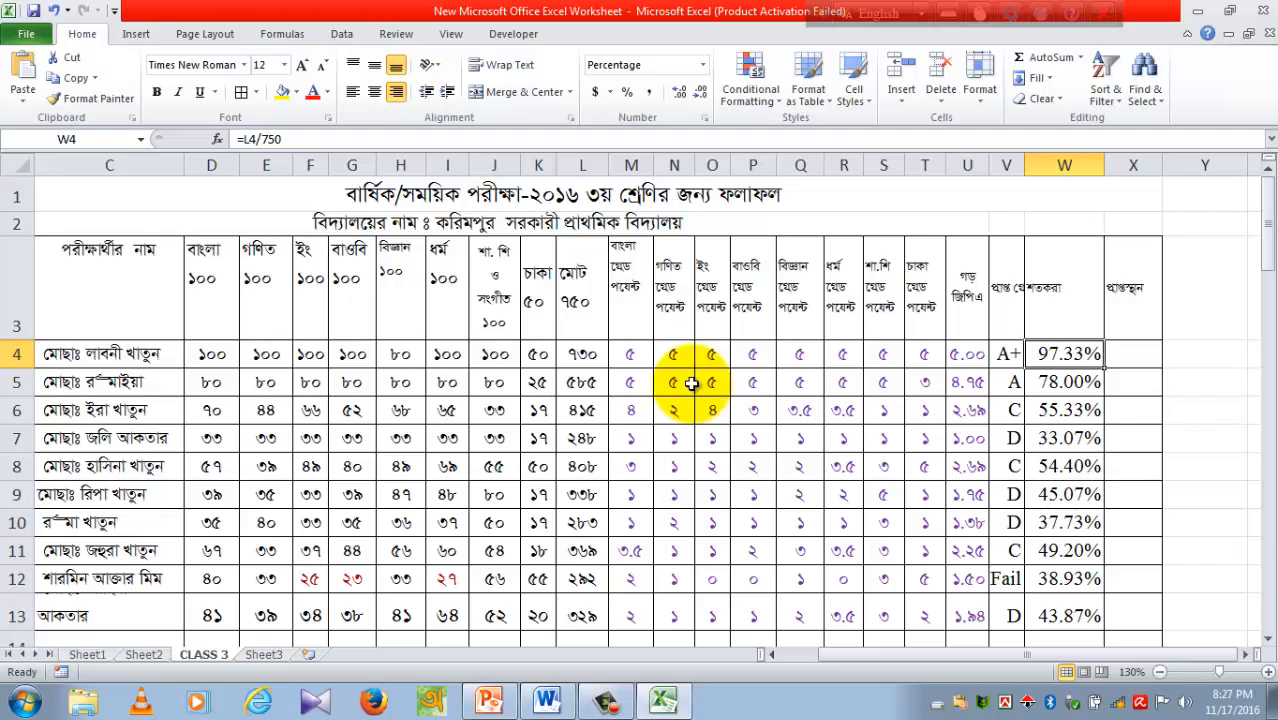